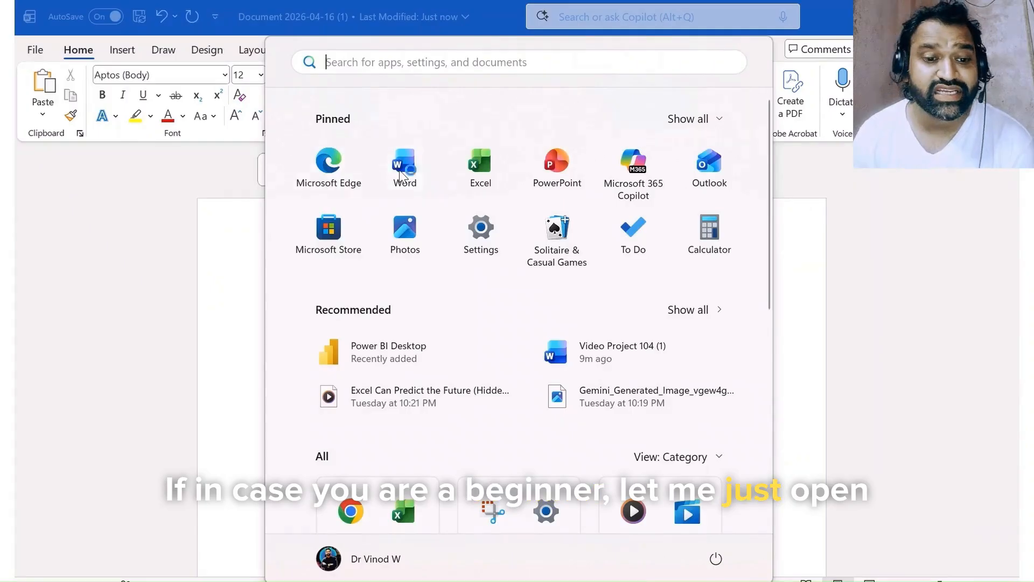
- Open Microsoft Word and create a new blank document
{"action": "left_click", "coordinate": [404, 167]}
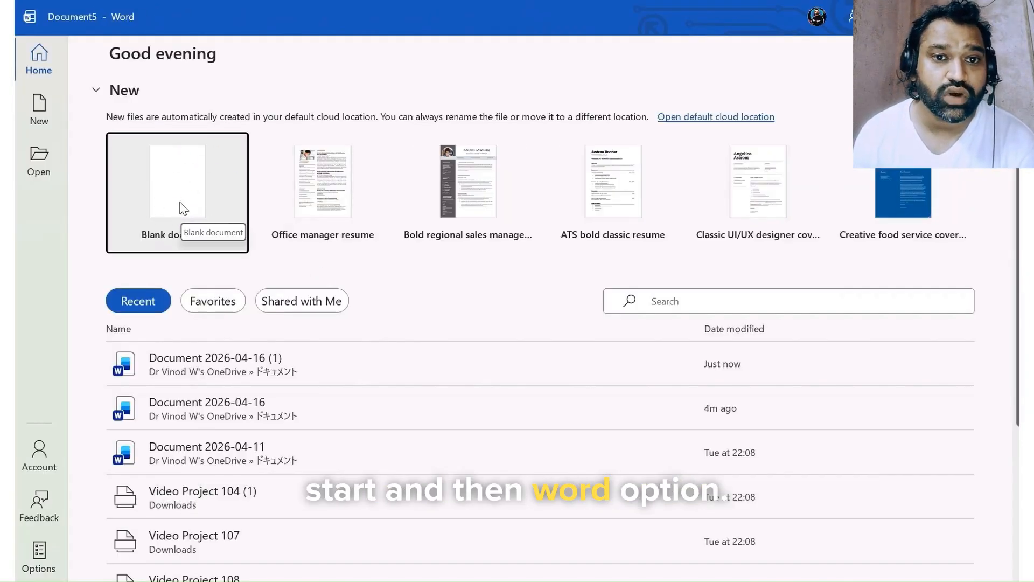
{"action": "left_click", "coordinate": [187, 237]}
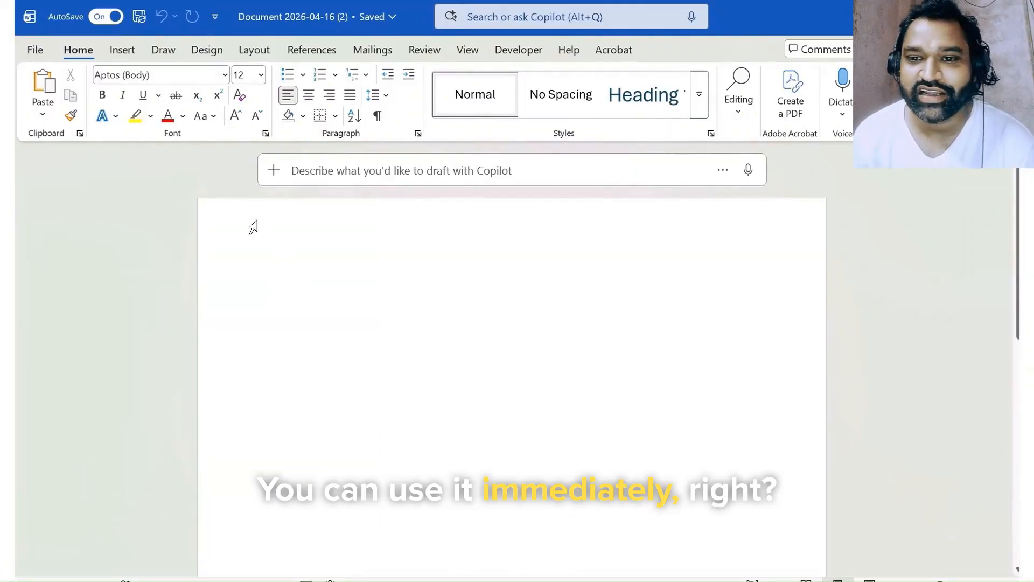
- Apply the Narrow margin preset (1.27 cm on all sides) to the blank document
{"action": "left_click", "coordinate": [268, 49]}
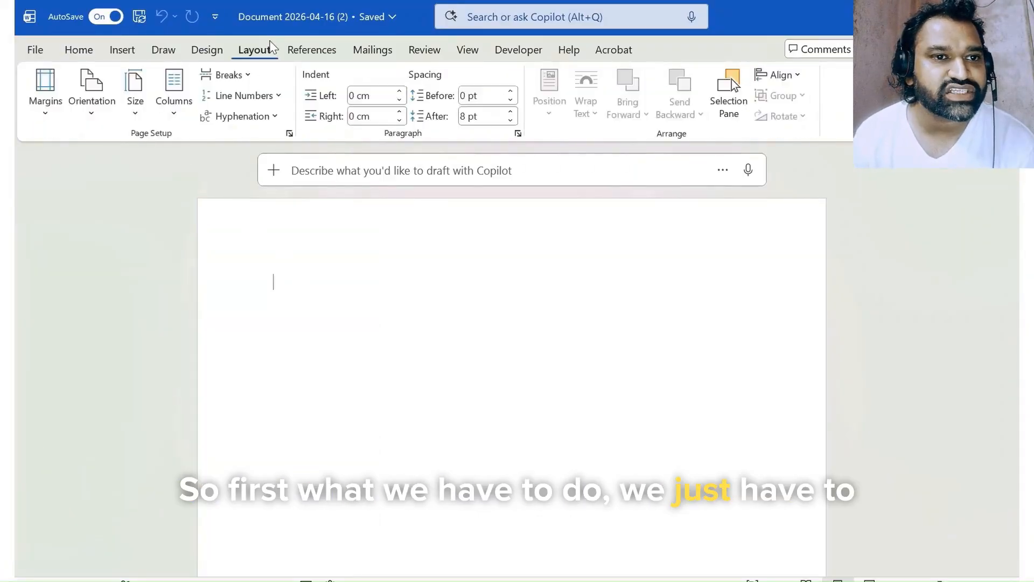
{"action": "left_click", "coordinate": [56, 118]}
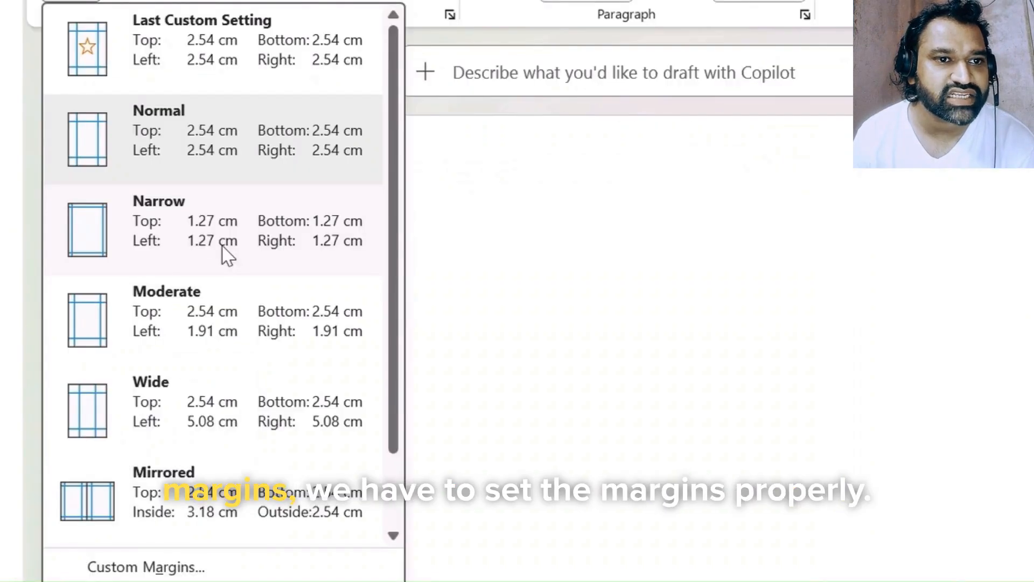
{"action": "left_click", "coordinate": [226, 256]}
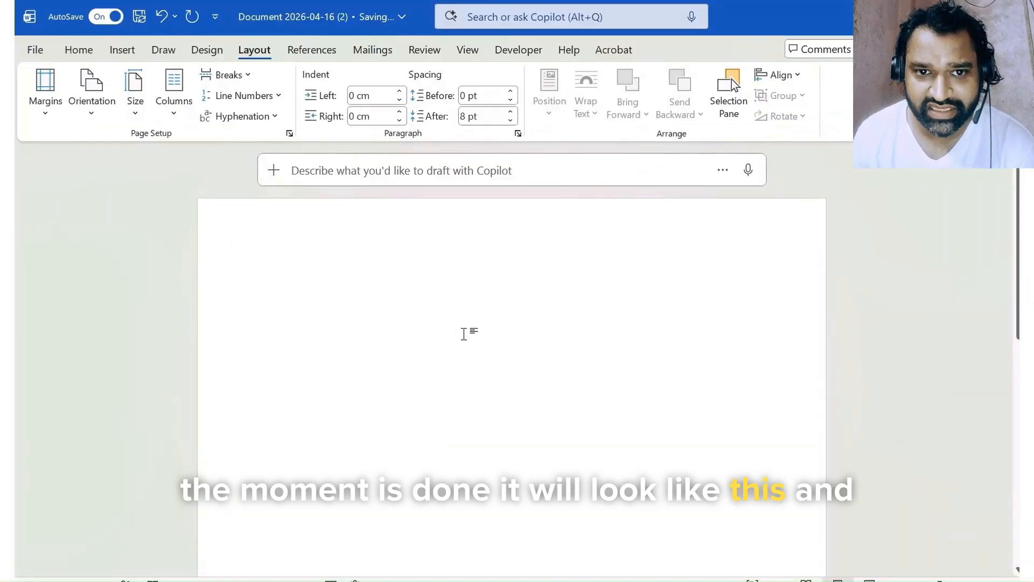
- Set the paper size to A4 (21 cm x 29.7 cm) and view the page orientation choices without changing them
{"action": "left_click", "coordinate": [135, 92]}
{"action": "left_click", "coordinate": [184, 384]}
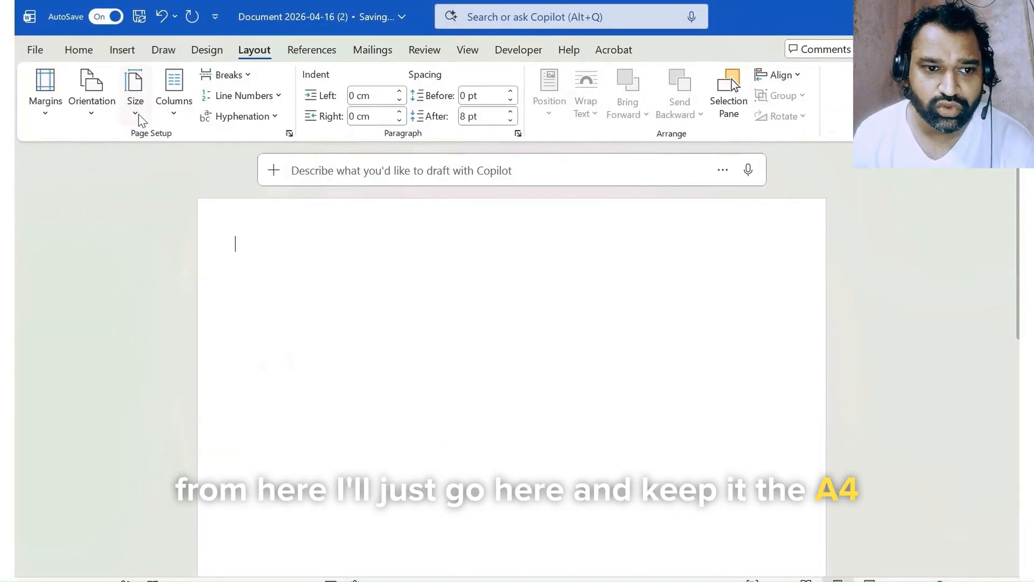
{"action": "left_click", "coordinate": [135, 91]}
{"action": "scroll", "coordinate": [203, 482], "scroll_direction": "down", "scroll_amount": 12}
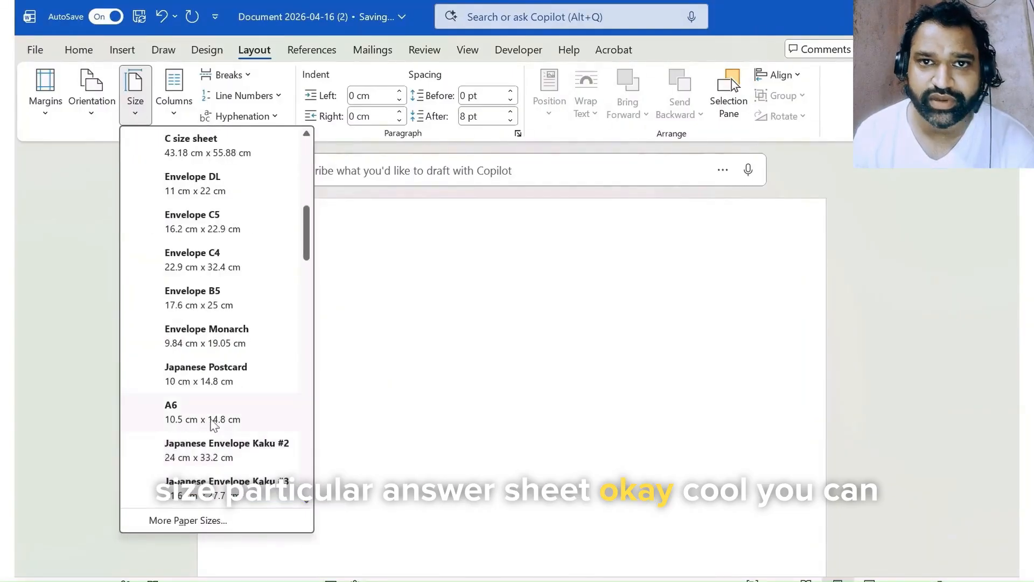
{"action": "scroll", "coordinate": [216, 427], "scroll_direction": "up", "scroll_amount": 12}
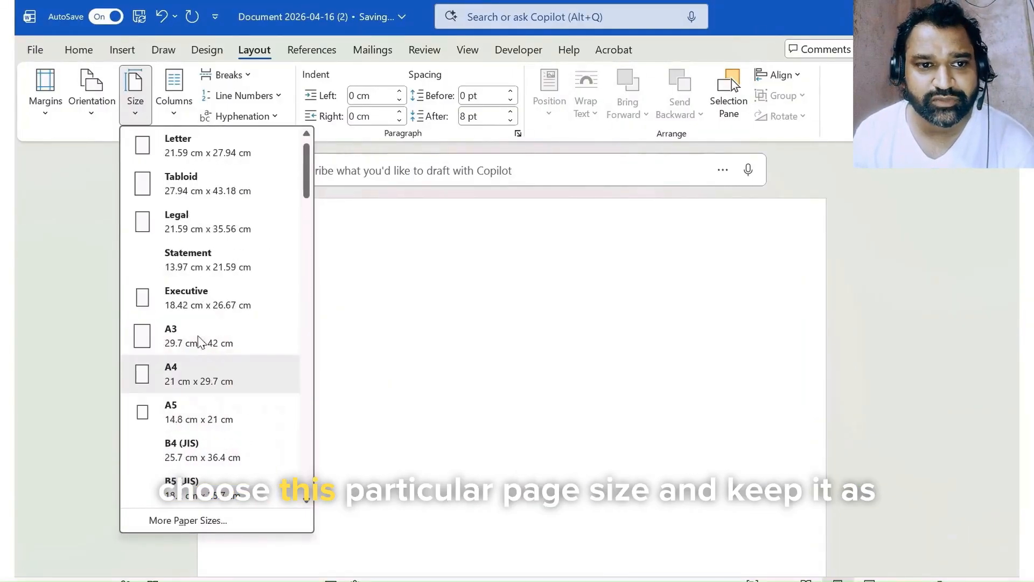
{"action": "left_click", "coordinate": [183, 381]}
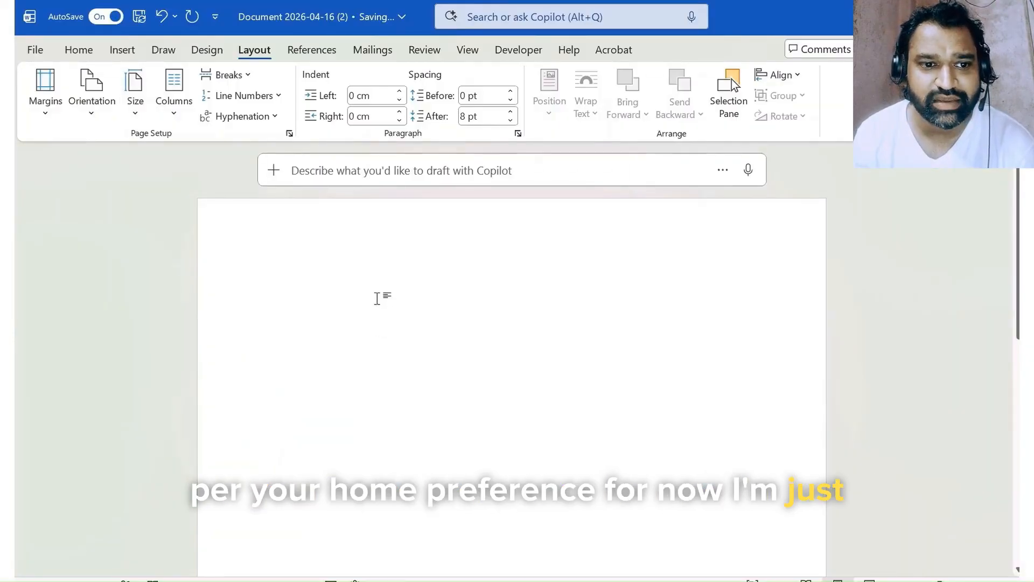
{"action": "left_click", "coordinate": [91, 92]}
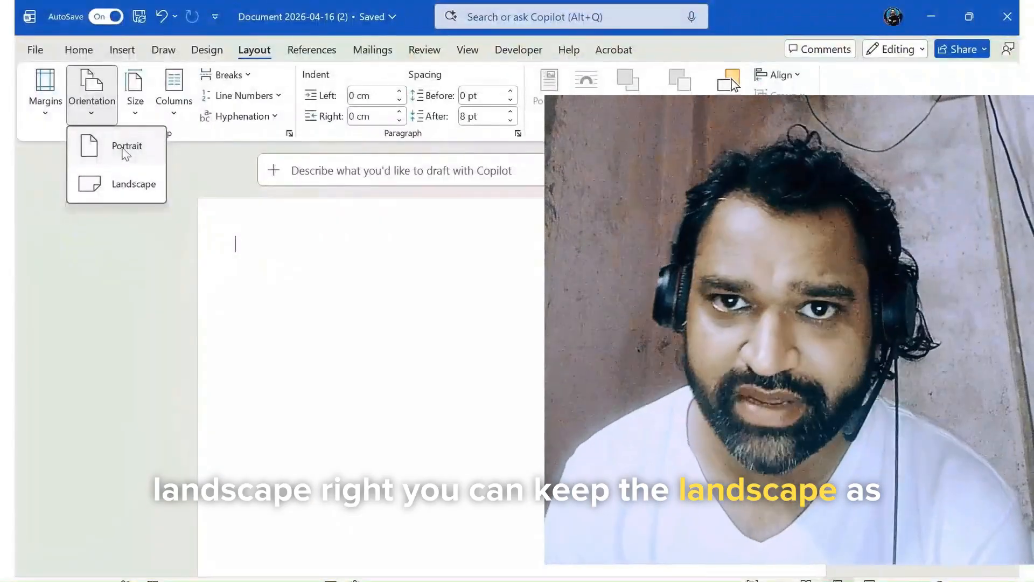
{"action": "left_click", "coordinate": [275, 240]}
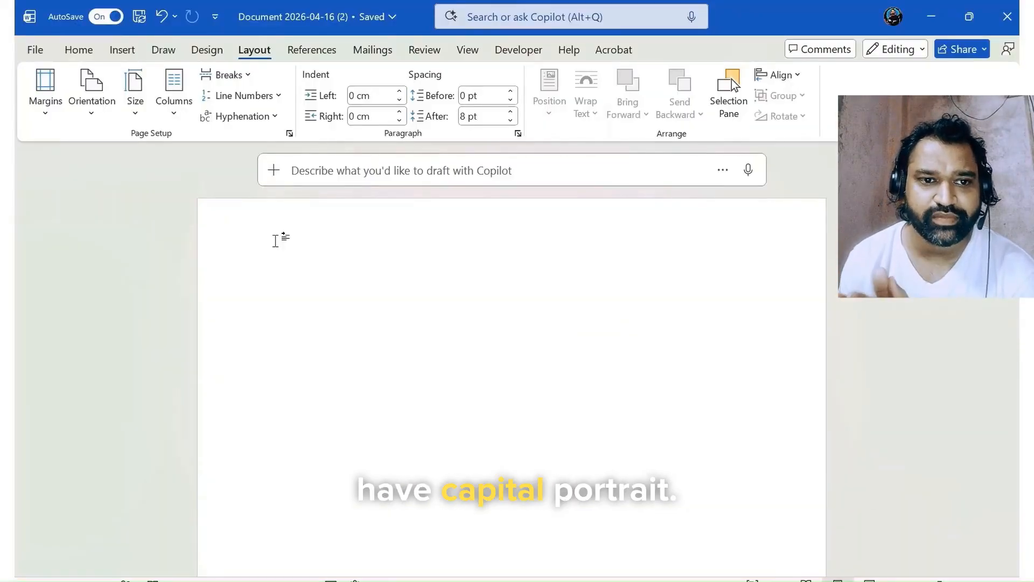
- Enter the title "OMR ANSWER SHEET" on the first line and centre it
{"action": "type", "text": "OMR ANSWER SHEET"}
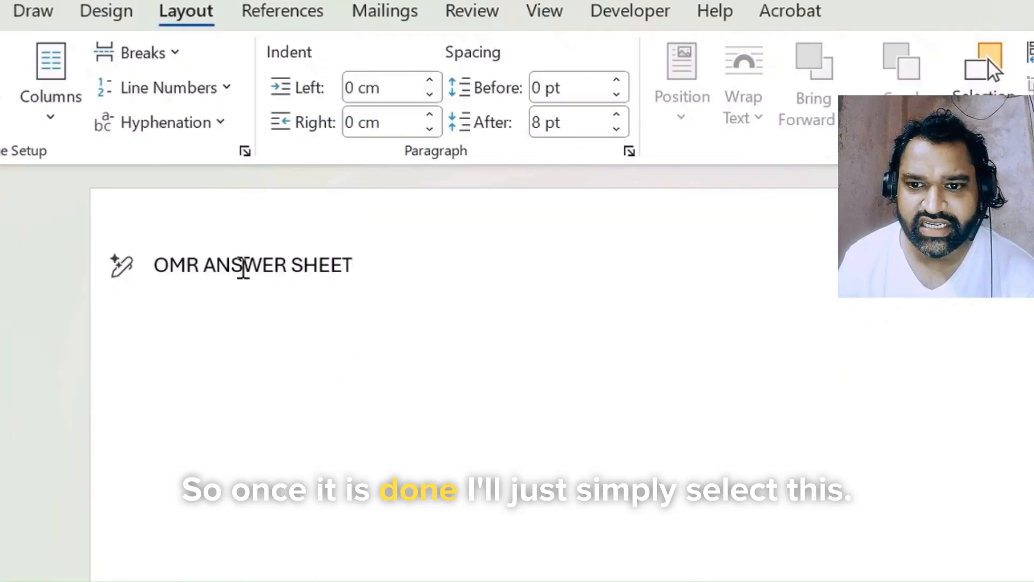
{"action": "left_click_drag", "start_coordinate": [355, 267], "coordinate": [153, 269]}
{"action": "left_click", "coordinate": [0, 11]}
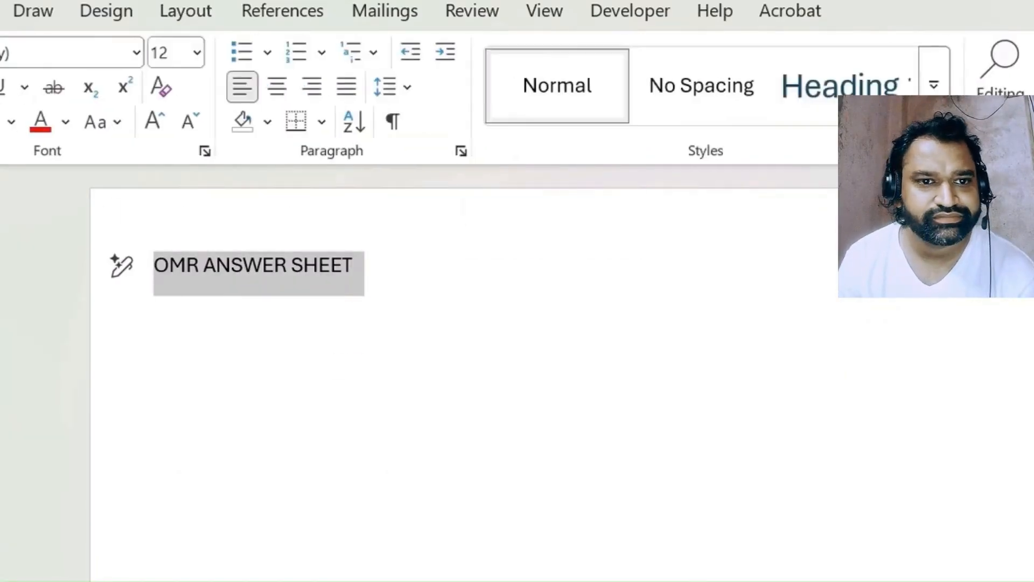
{"action": "left_click", "coordinate": [275, 86]}
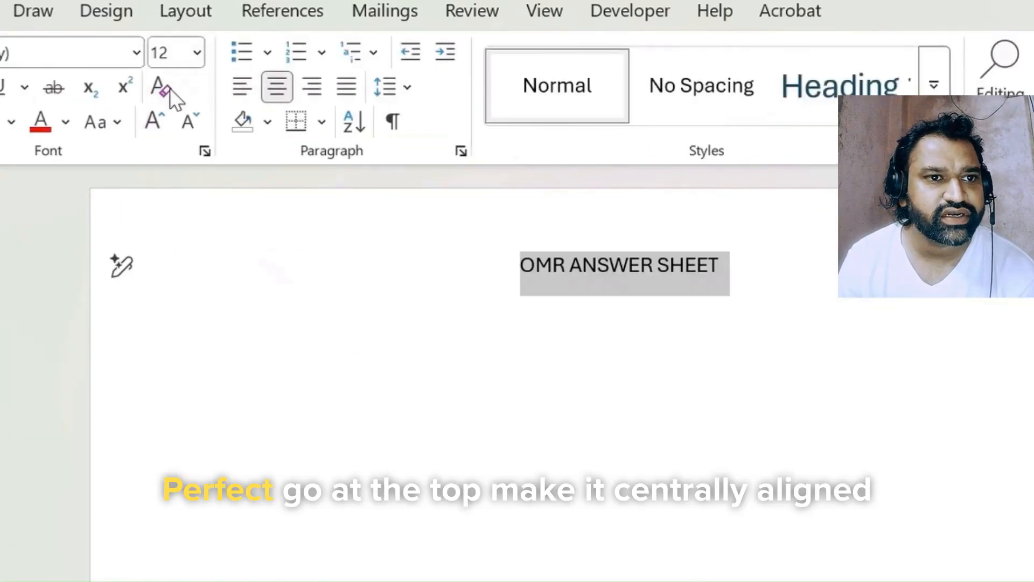
- Enlarge the selected title to 28 pt and make it bold
{"action": "left_click", "coordinate": [149, 128]}
{"action": "left_click", "coordinate": [148, 122]}
{"action": "left_click", "coordinate": [148, 122]}
{"action": "left_click", "coordinate": [148, 122]}
{"action": "left_click", "coordinate": [147, 122]}
{"action": "left_click", "coordinate": [147, 121]}
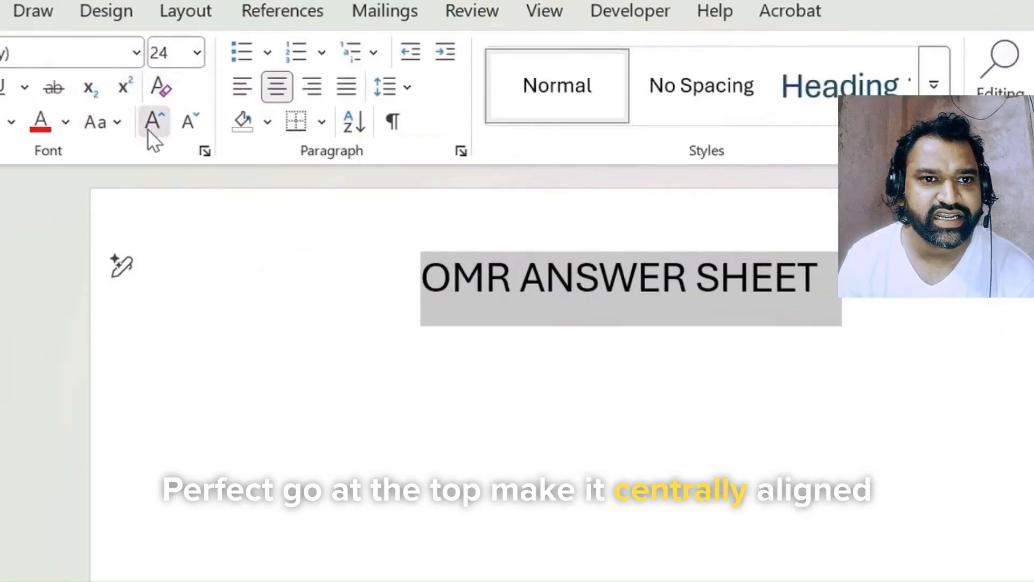
{"action": "left_click", "coordinate": [147, 121]}
{"action": "left_click", "coordinate": [148, 121]}
{"action": "key", "text": "ctrl+b"}
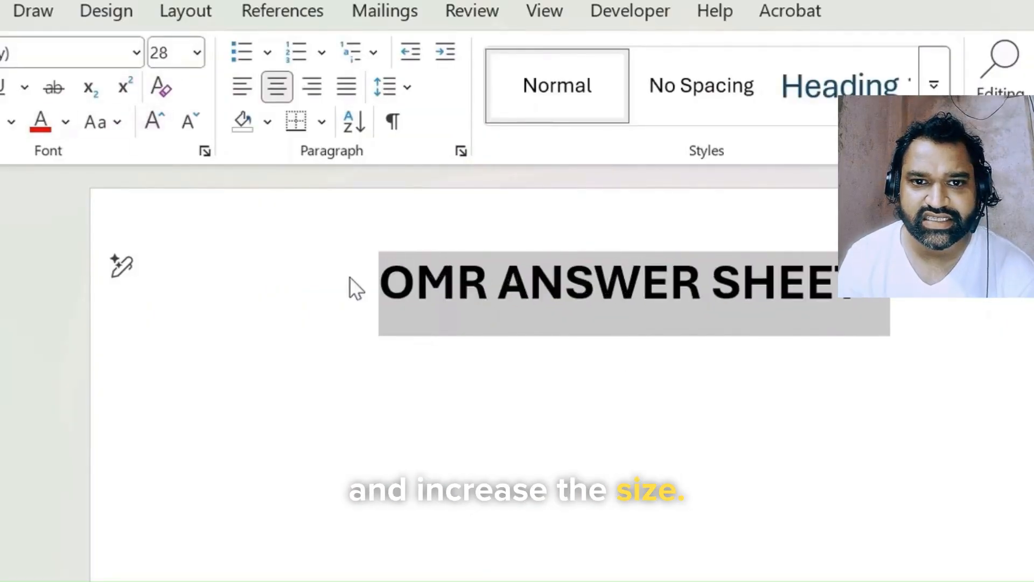
- Add one new empty line below the title and align it left
{"action": "left_click", "coordinate": [683, 374]}
{"action": "left_click", "coordinate": [890, 340]}
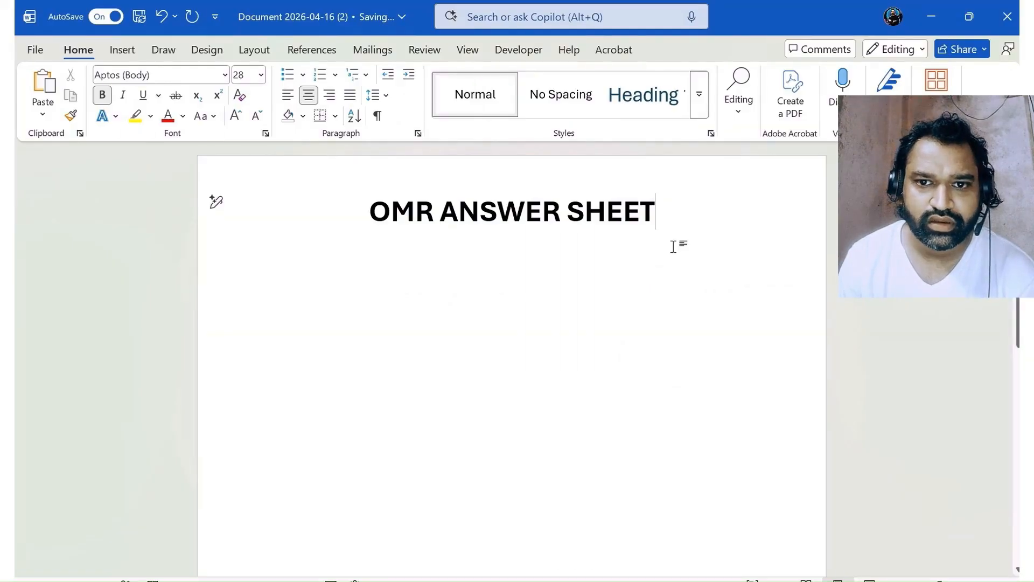
{"action": "key", "text": "Return"}
{"action": "key", "text": "Return"}
{"action": "key", "text": "Return"}
{"action": "key", "text": "BackSpace"}
{"action": "key", "text": "BackSpace"}
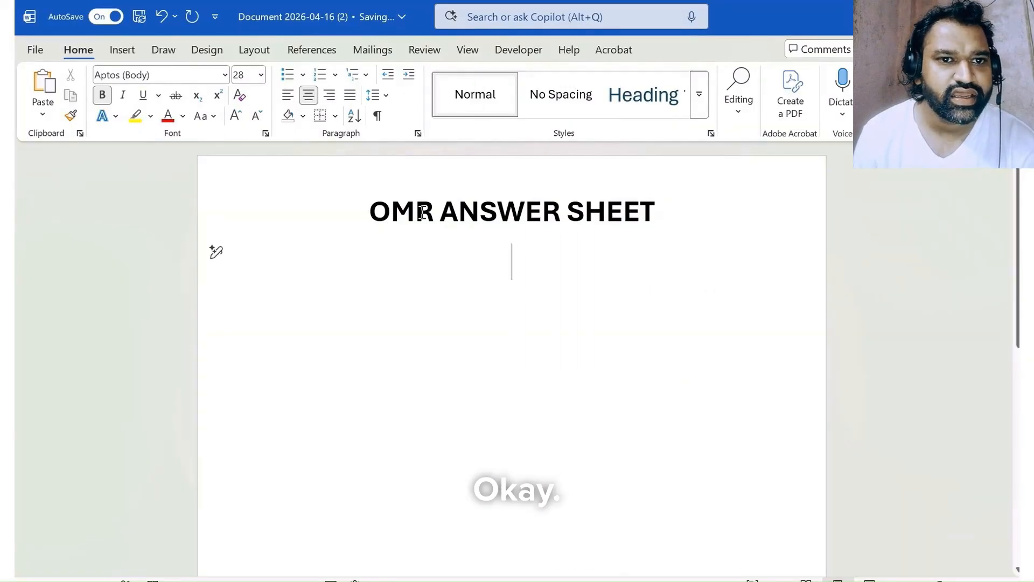
{"action": "left_click", "coordinate": [287, 95]}
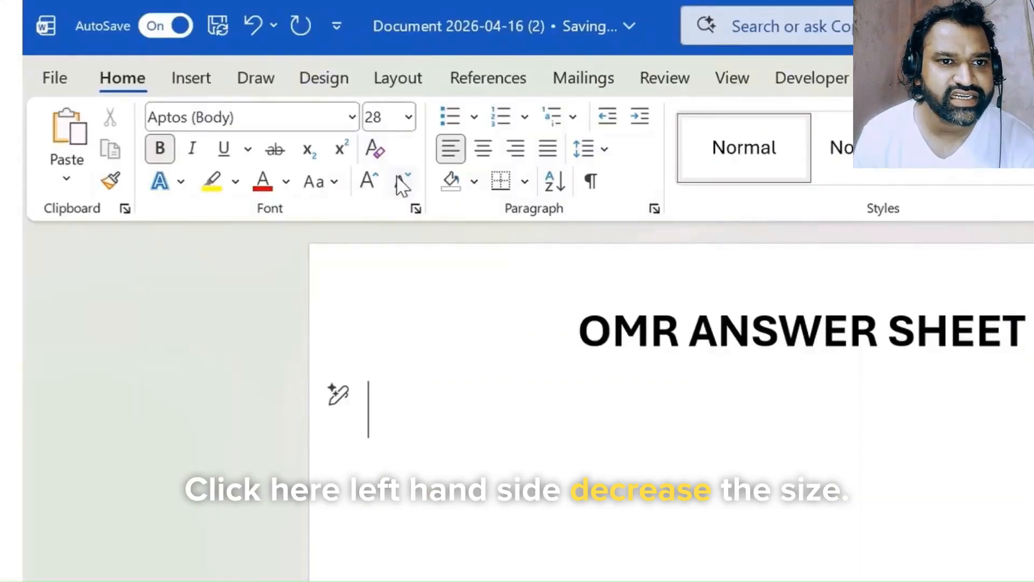
- Reduce the font size of the new line below the title to 10 pt
{"action": "left_click", "coordinate": [256, 117]}
{"action": "left_click", "coordinate": [256, 116]}
{"action": "left_click", "coordinate": [256, 116]}
{"action": "left_click", "coordinate": [256, 117]}
{"action": "left_click", "coordinate": [402, 183]}
{"action": "left_click", "coordinate": [402, 183]}
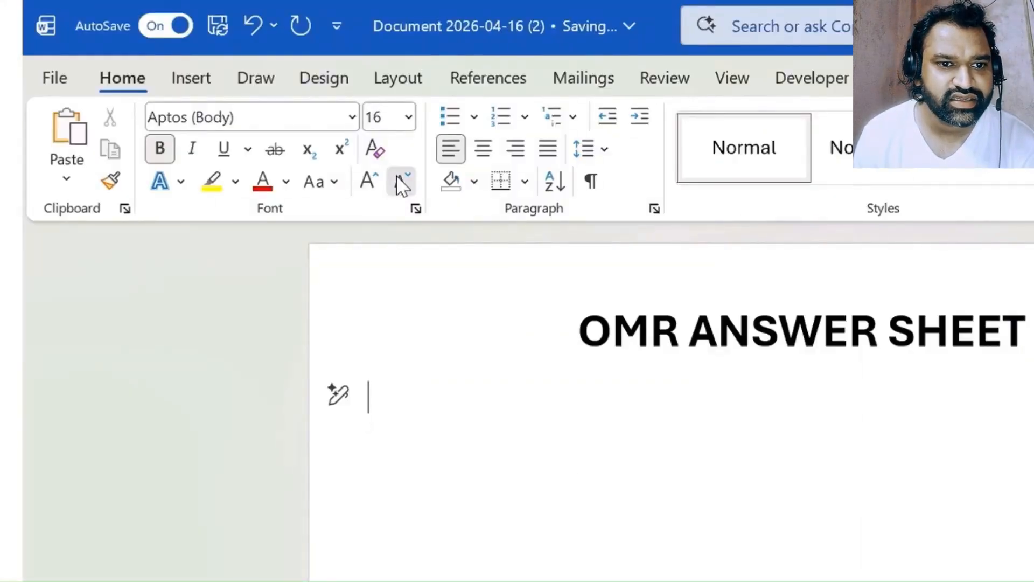
{"action": "left_click", "coordinate": [401, 183]}
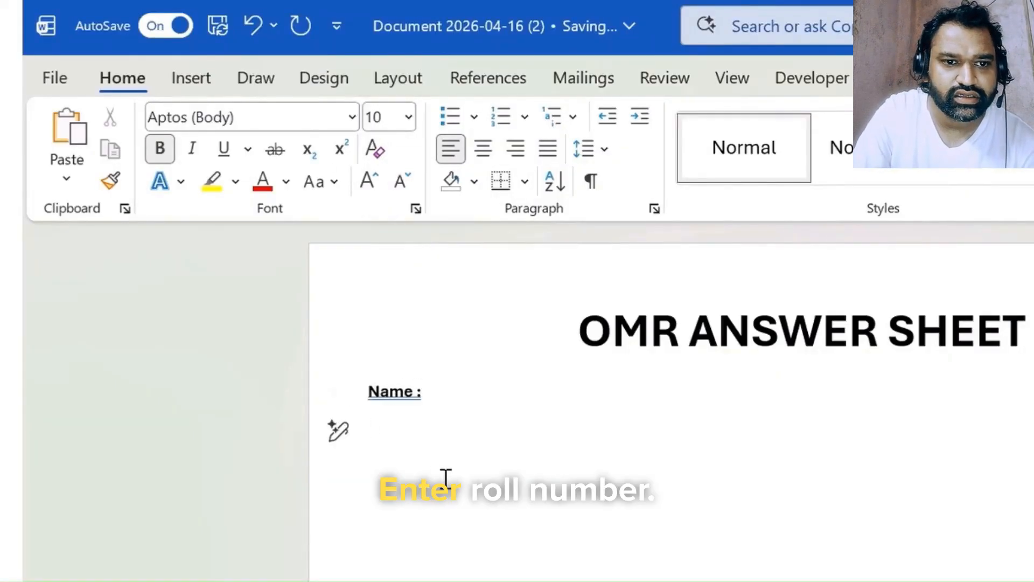
- Enter the labels "Name :", "Roll Number:", "Class :" and "Date :" on separate lines below the title
{"action": "type", "text": "l Number:"}
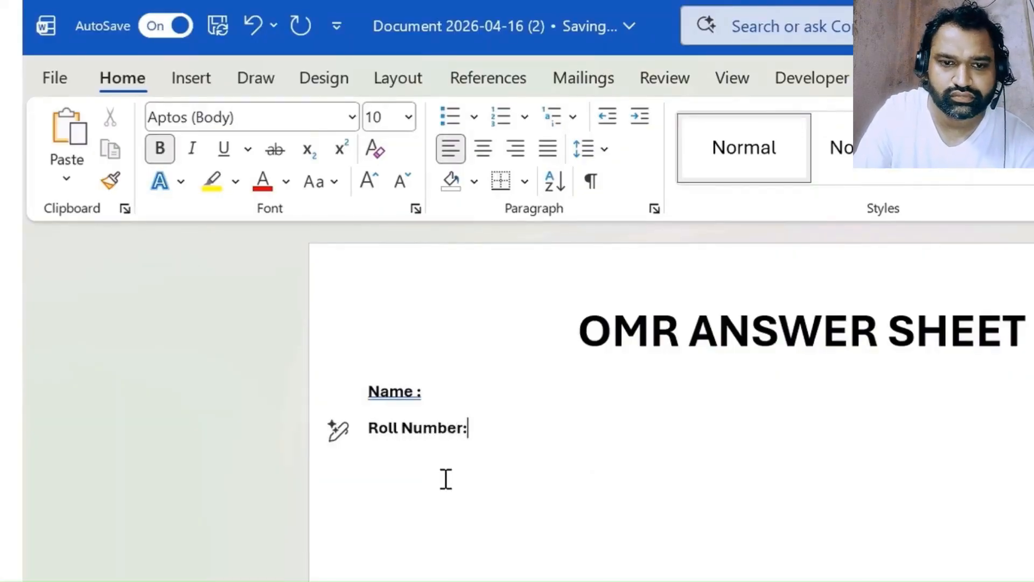
{"action": "key", "text": "Return"}
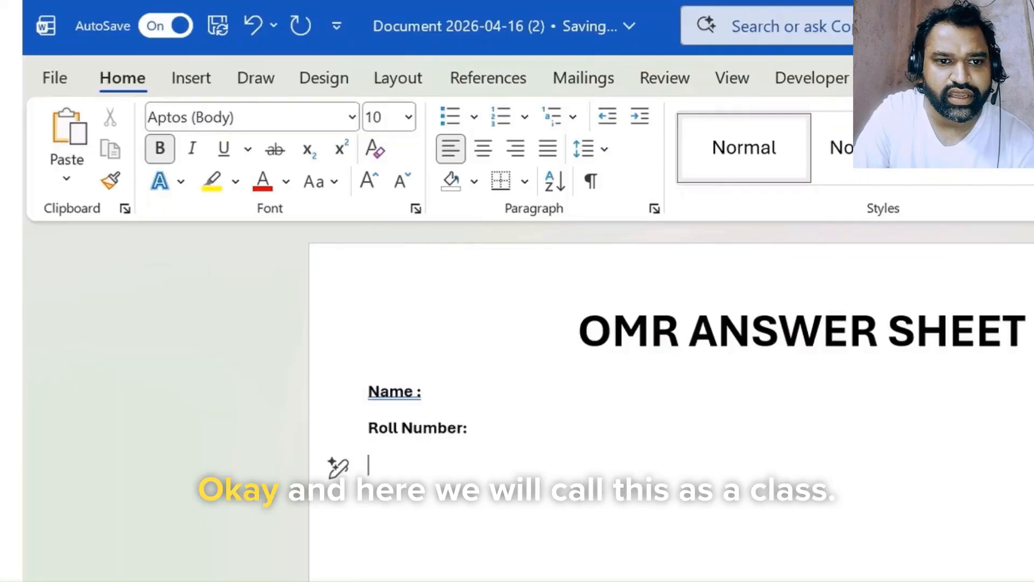
{"action": "type", "text": "Class :"}
{"action": "key", "text": "Return"}
{"action": "type", "text": "Date :"}
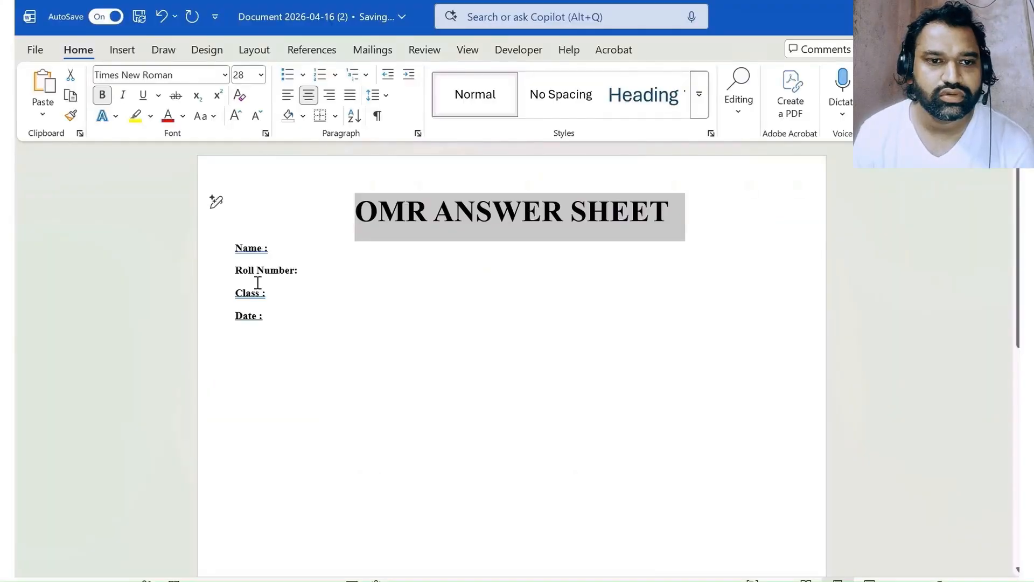
- Select the four label lines and the title in turn to check which font each uses
{"action": "left_click", "coordinate": [280, 323]}
{"action": "left_click_drag", "start_coordinate": [280, 323], "coordinate": [230, 261]}
{"action": "left_click", "coordinate": [358, 210]}
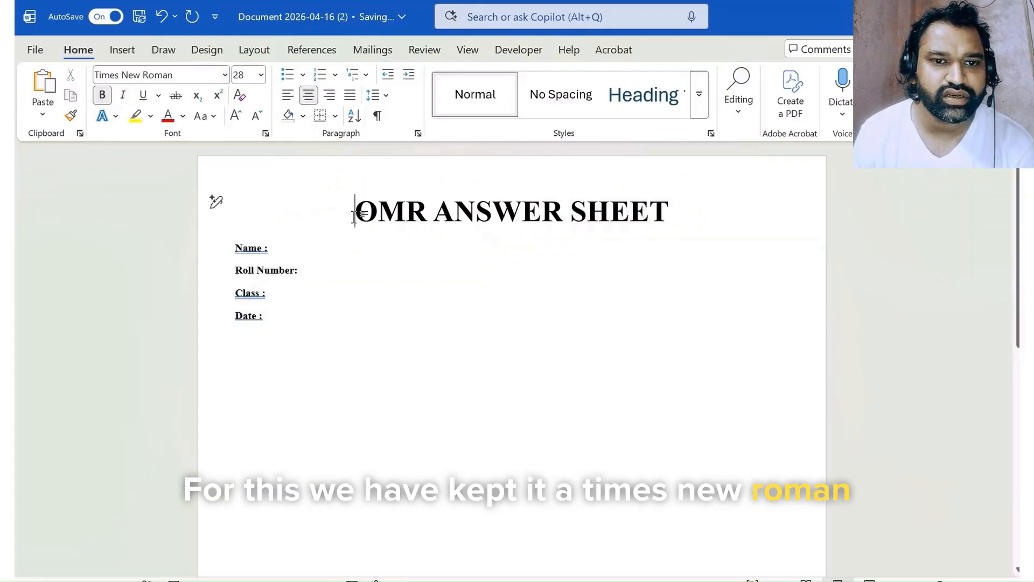
{"action": "left_click", "coordinate": [693, 210], "text": "shift"}
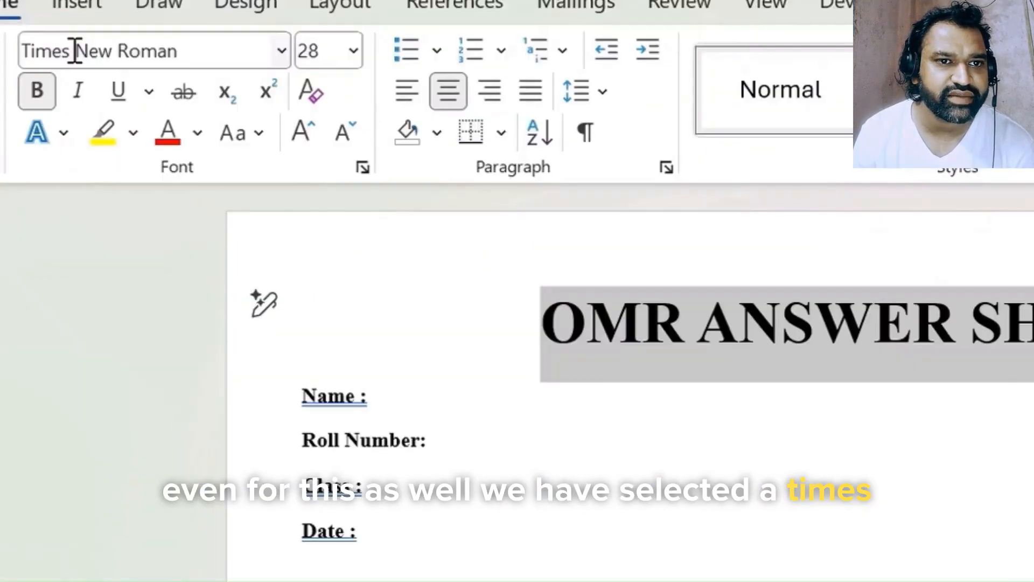
- Add underscore fill-in lines after the "Name :" and "Roll Number:" labels, ending at about the same width
{"action": "left_click", "coordinate": [257, 247]}
{"action": "left_click", "coordinate": [446, 397]}
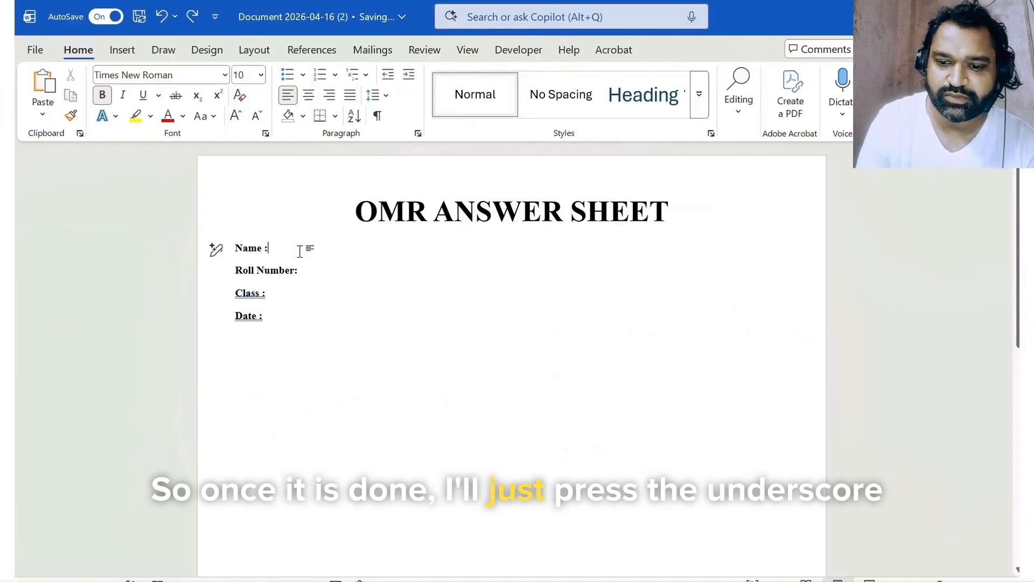
{"action": "type", "text": "_________________________________"}
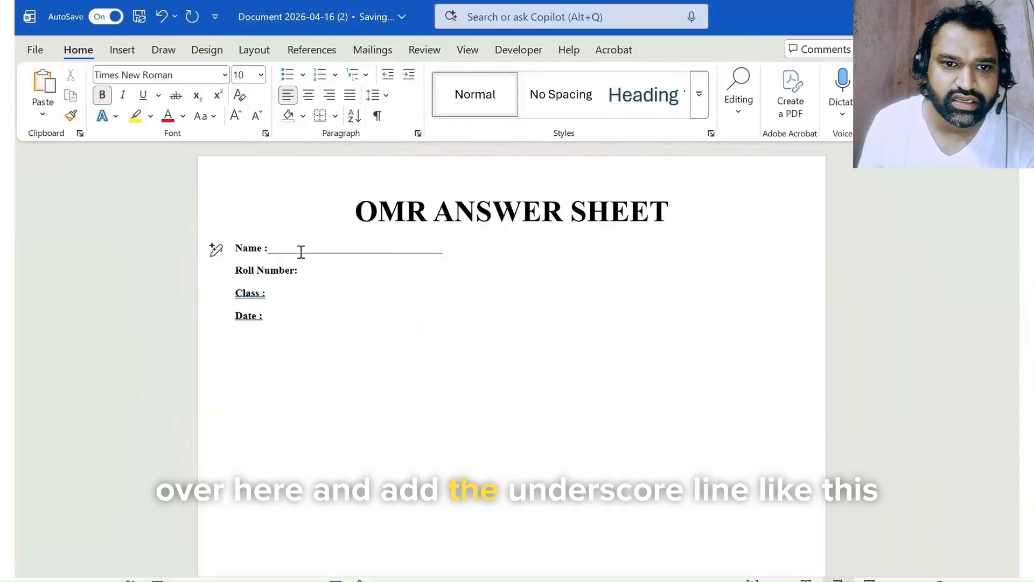
{"action": "left_click", "coordinate": [318, 279]}
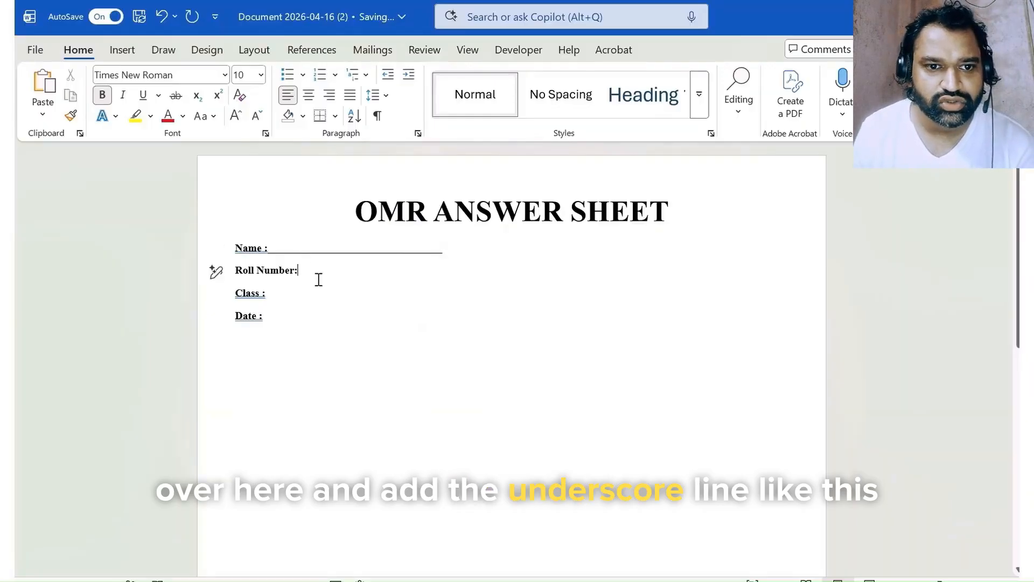
{"action": "type", "text": "__________________________"}
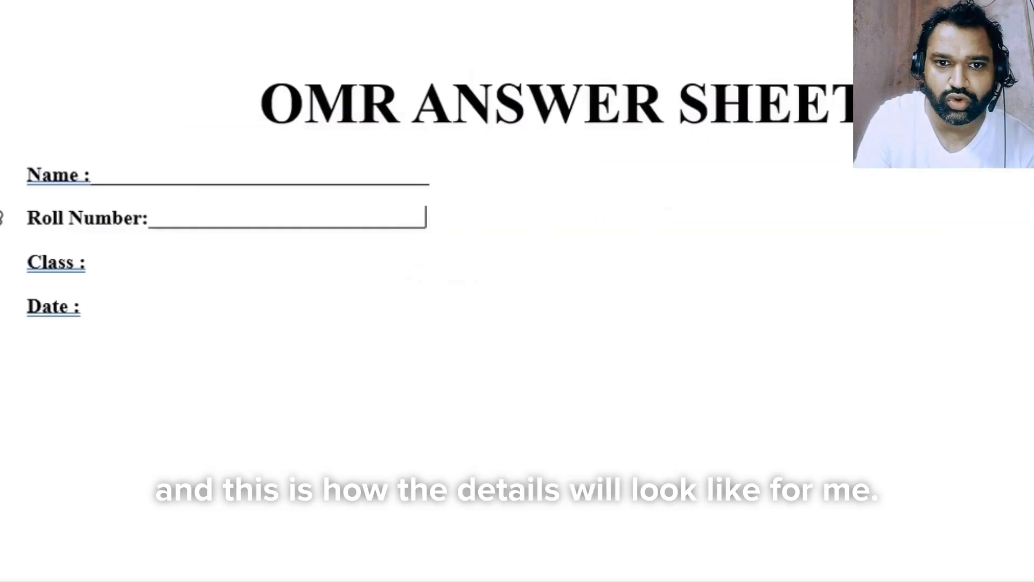
{"action": "type", "text": "_"}
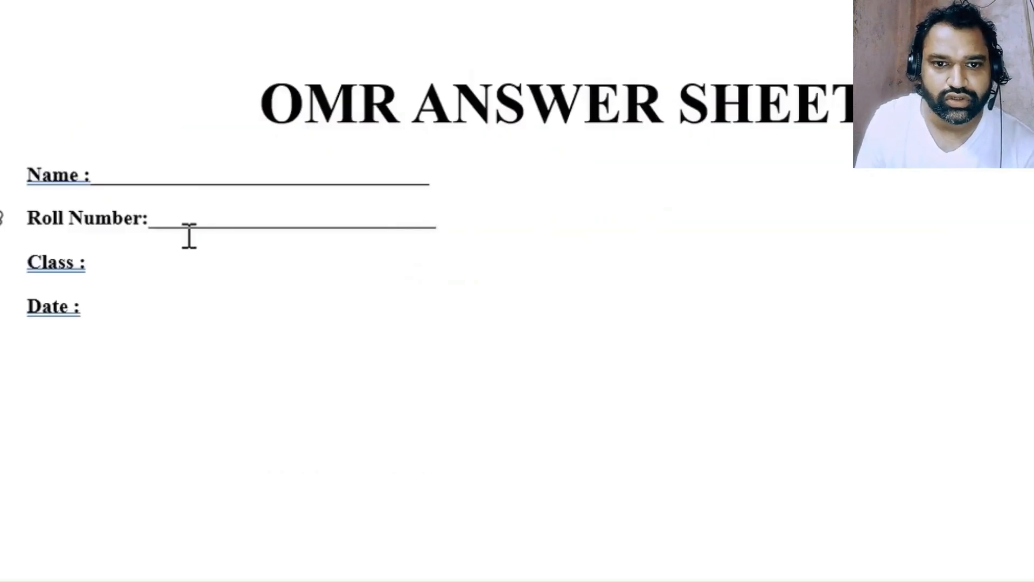
- Add matching underscore fill-in lines after the "Class :" and "Date :" labels
{"action": "key", "text": "Down"}
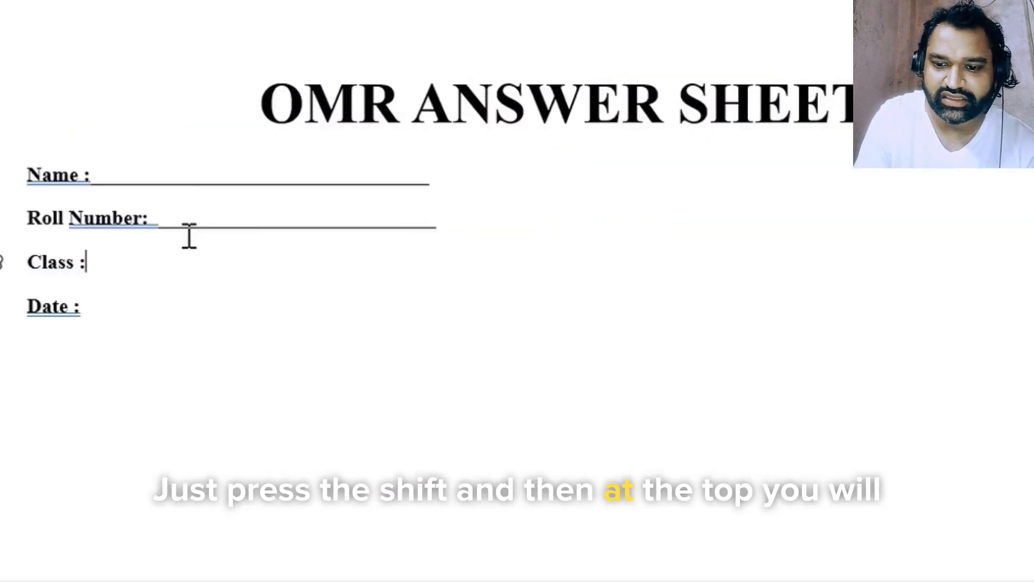
{"action": "type", "text": "________________________________"}
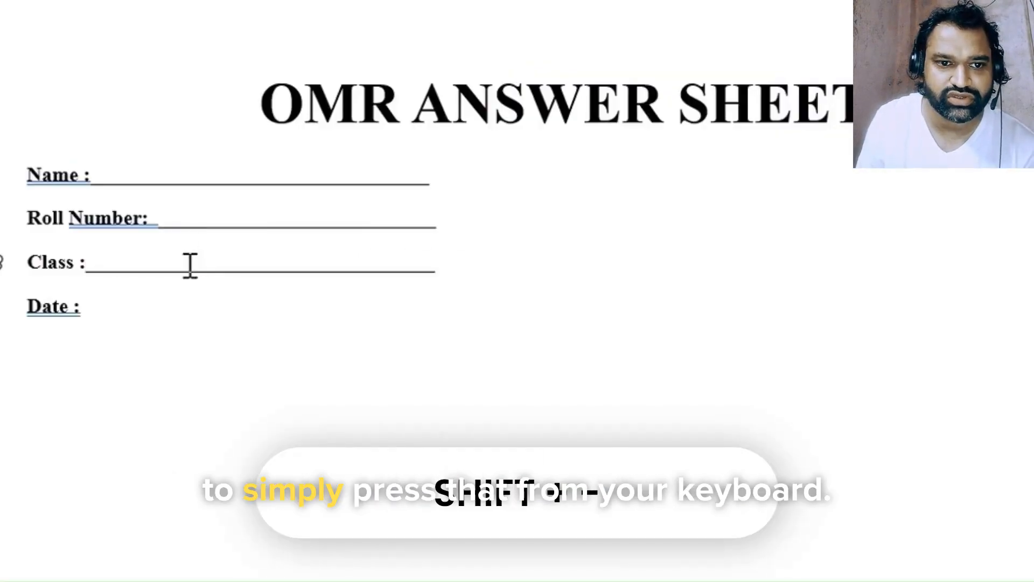
{"action": "left_click", "coordinate": [120, 304]}
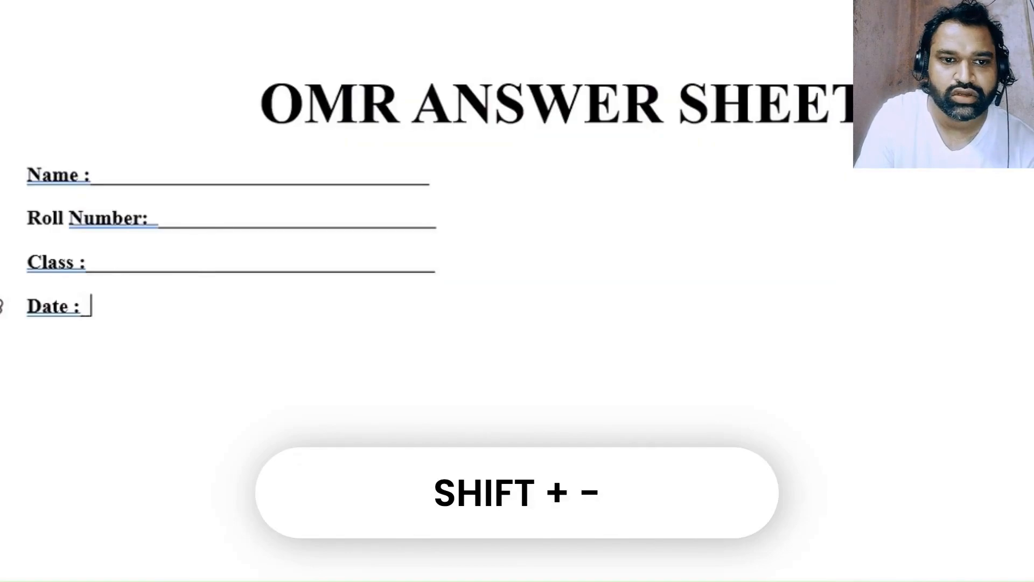
{"action": "type", "text": "___________________________________"}
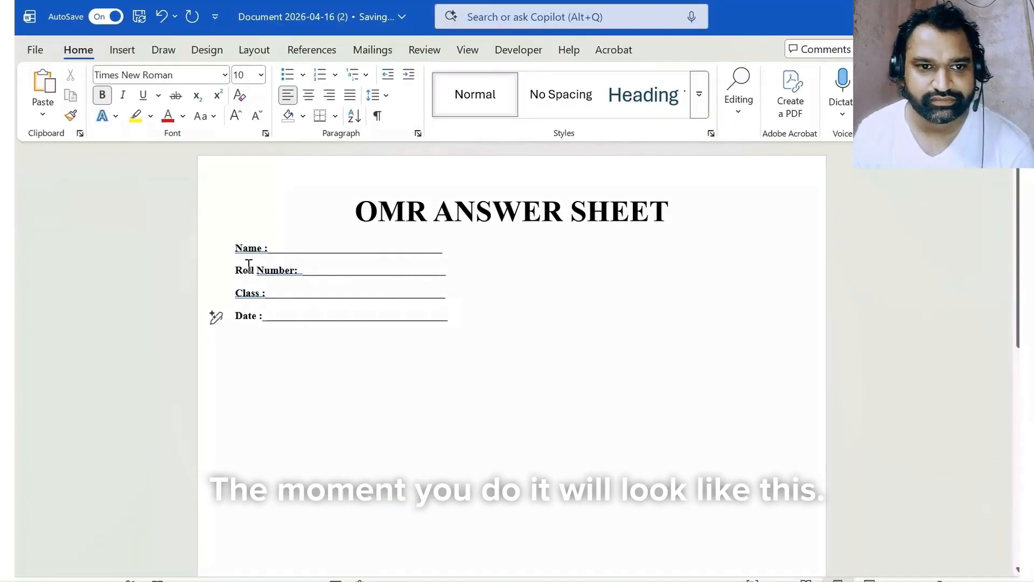
- Ignore the grammar suggestions on the "Roll Number:", "Name :", "Class :" and "Date :" labels
{"action": "left_click", "coordinate": [50, 177]}
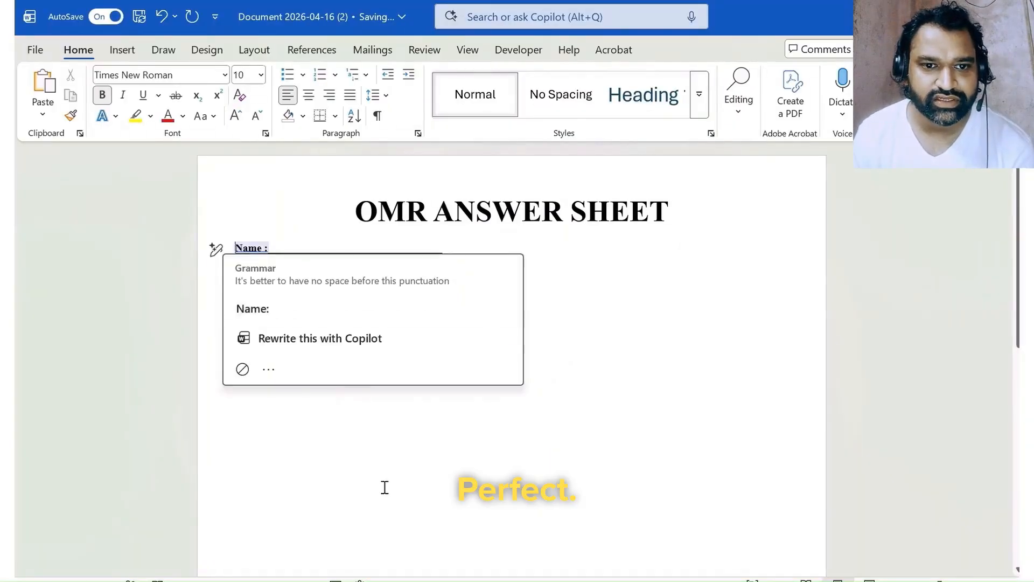
{"action": "left_click", "coordinate": [446, 434]}
{"action": "left_click", "coordinate": [457, 366]}
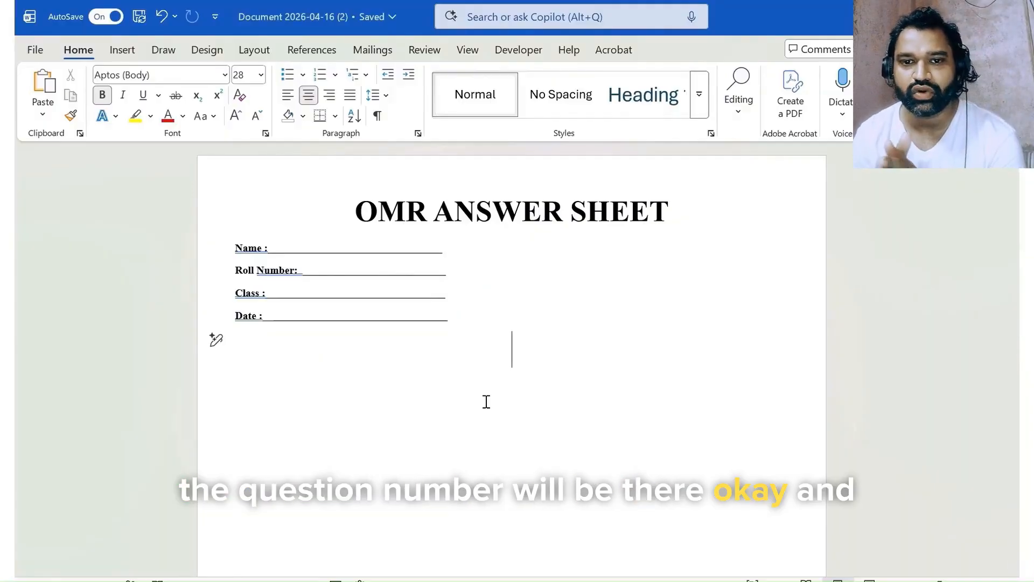
{"action": "right_click", "coordinate": [280, 271]}
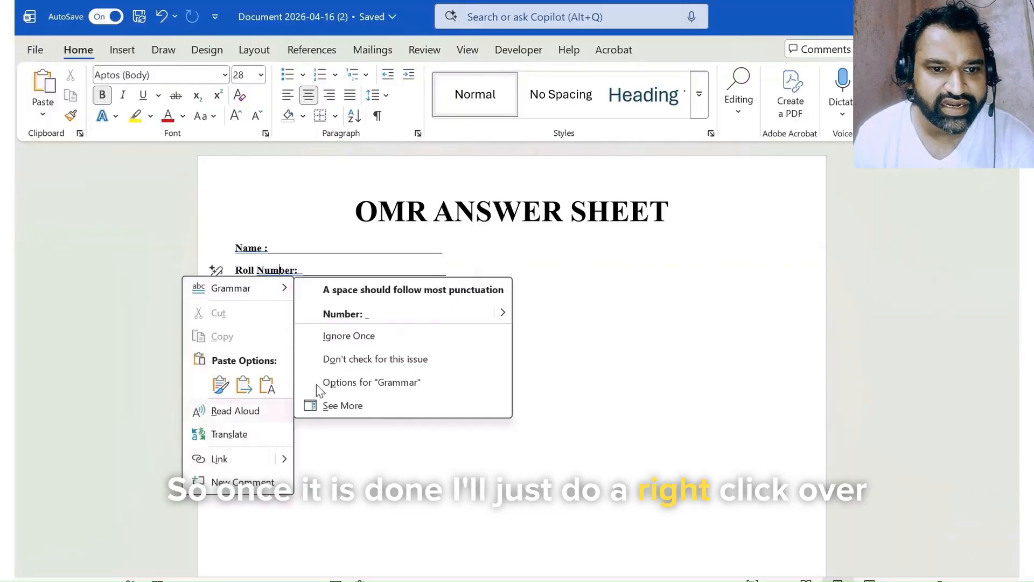
{"action": "left_click", "coordinate": [350, 336]}
{"action": "right_click", "coordinate": [244, 246]}
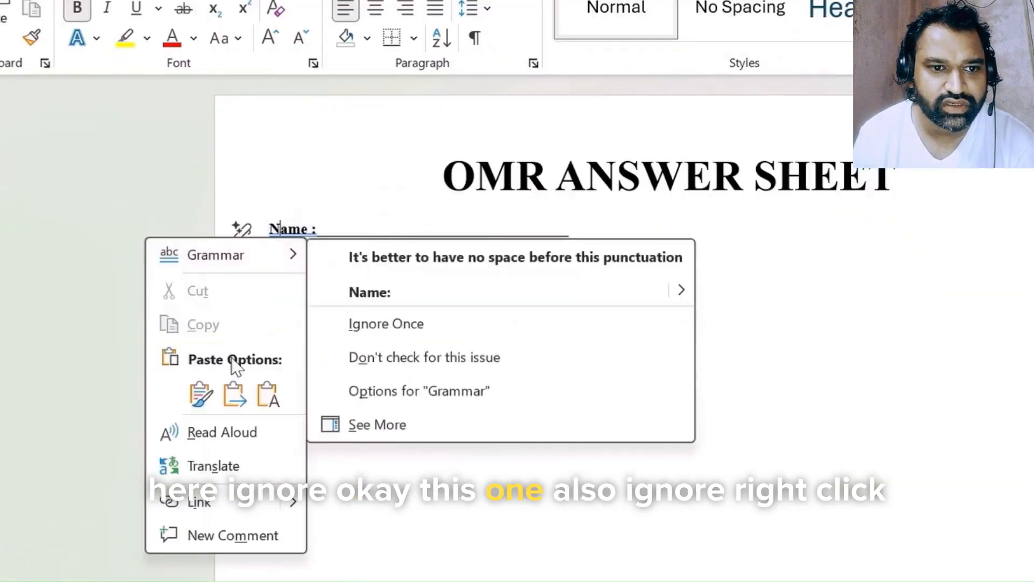
{"action": "left_click", "coordinate": [388, 323]}
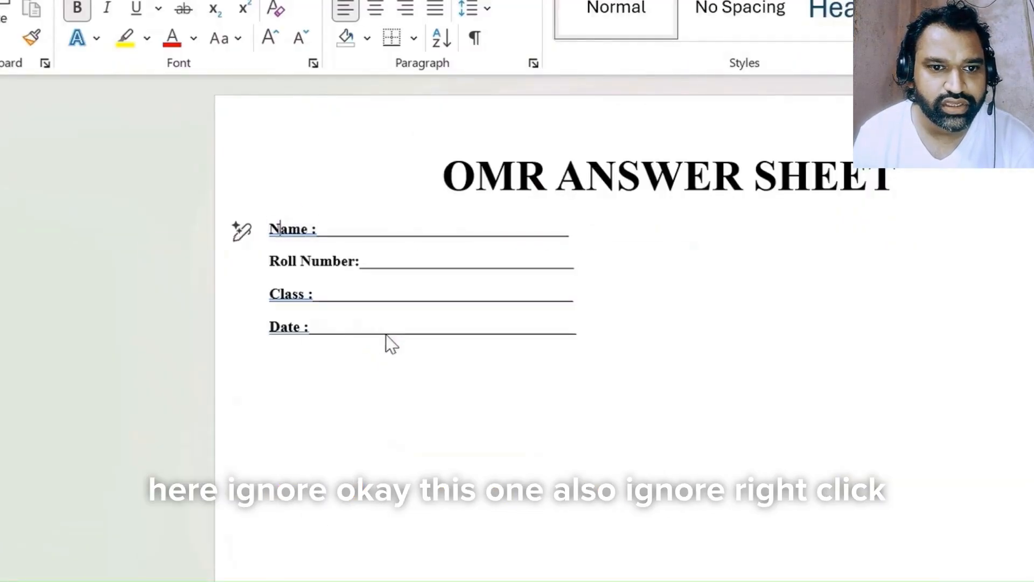
{"action": "right_click", "coordinate": [293, 295]}
{"action": "left_click", "coordinate": [360, 389]}
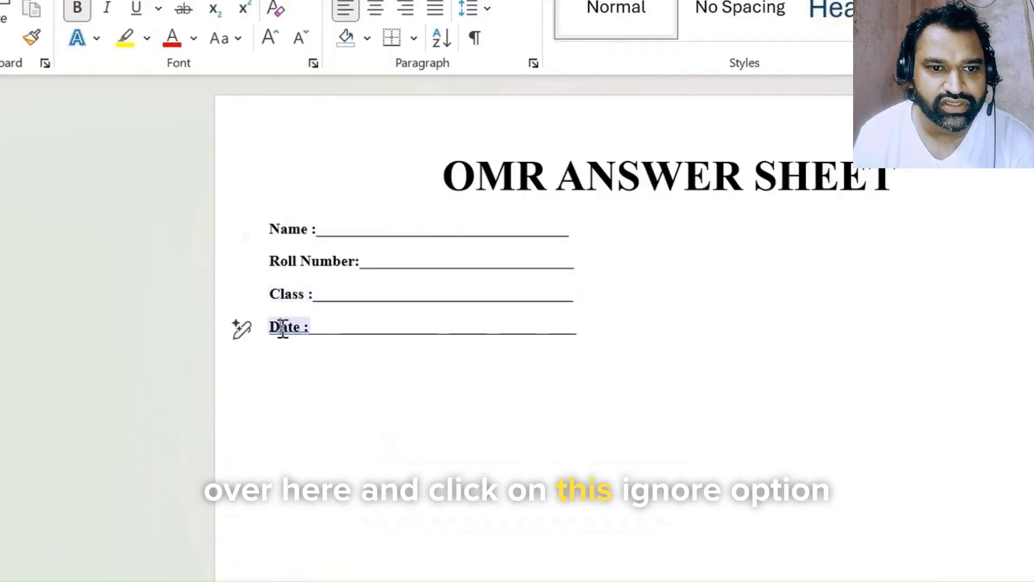
{"action": "right_click", "coordinate": [282, 327]}
{"action": "left_click", "coordinate": [357, 421]}
- Insert a table with five columns and six rows directly below the "Date :" line
{"action": "left_click", "coordinate": [516, 461]}
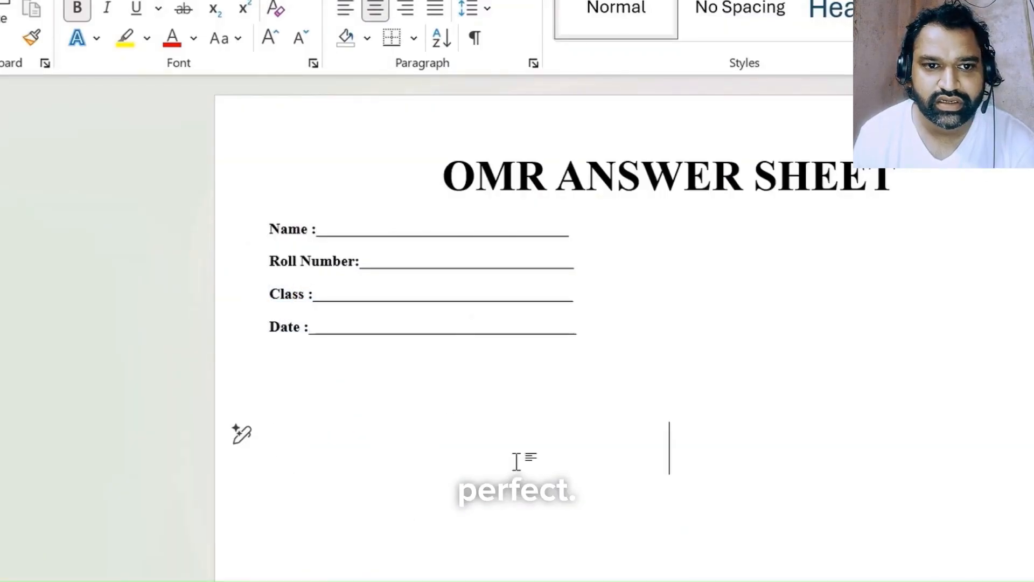
{"action": "left_click", "coordinate": [522, 397]}
{"action": "left_click", "coordinate": [122, 50]}
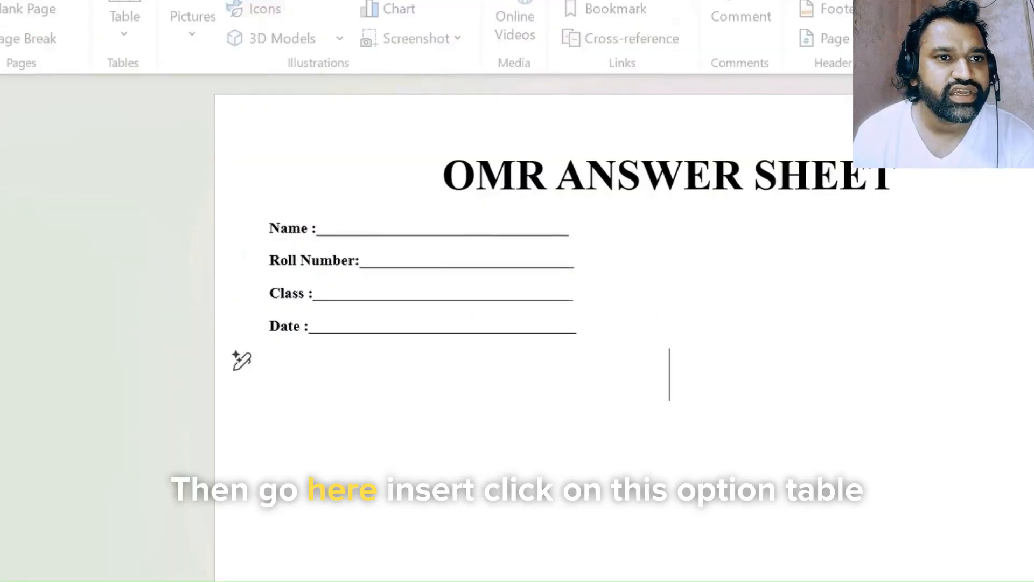
{"action": "left_click", "coordinate": [131, 114]}
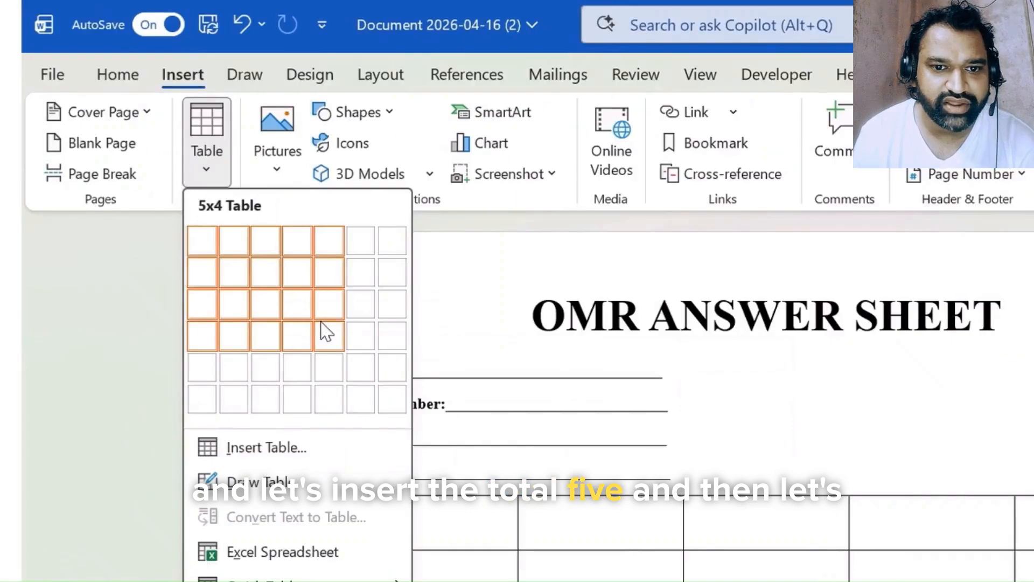
{"action": "left_click", "coordinate": [328, 400]}
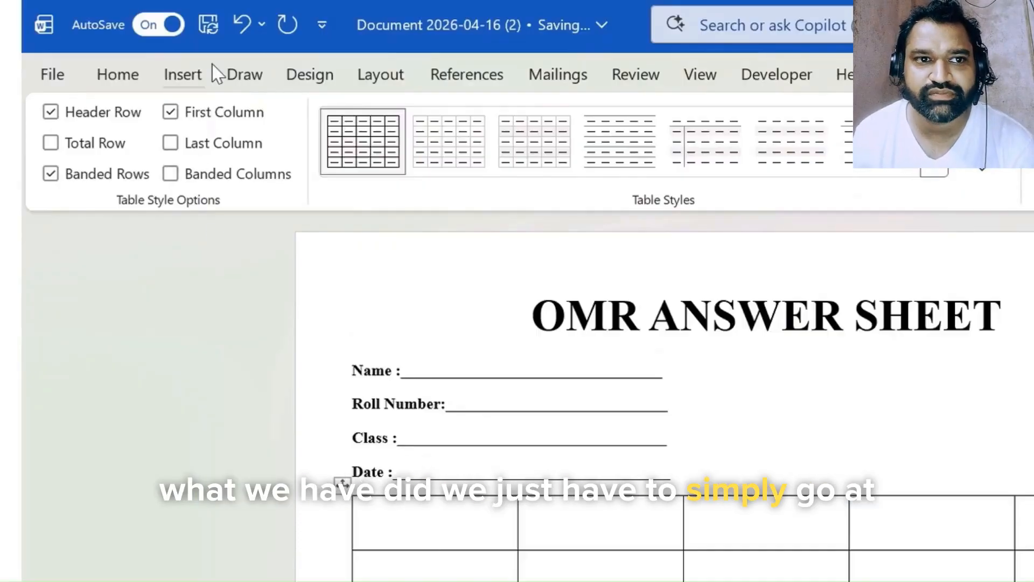
{"action": "left_click", "coordinate": [201, 77]}
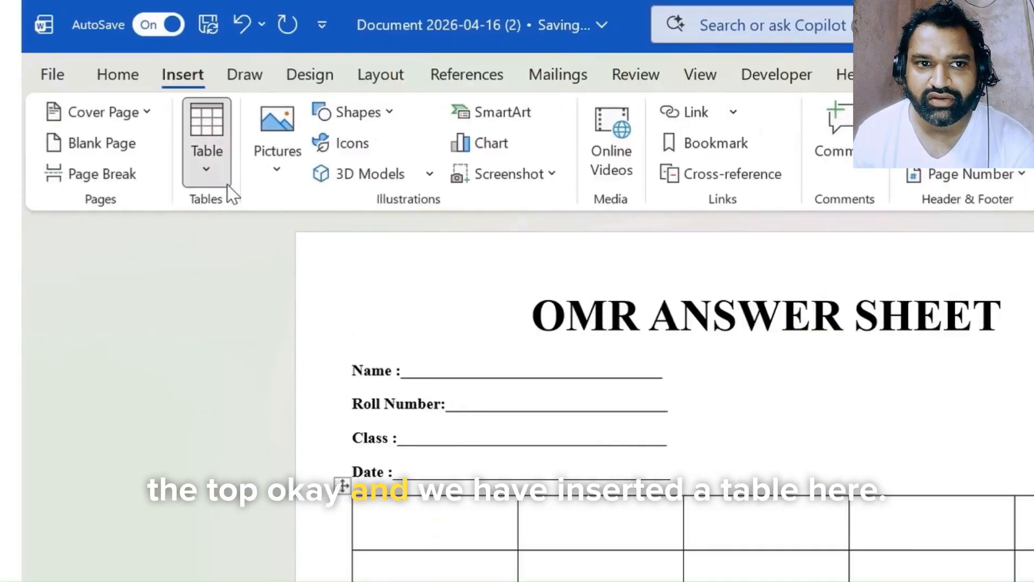
{"action": "left_click", "coordinate": [215, 175]}
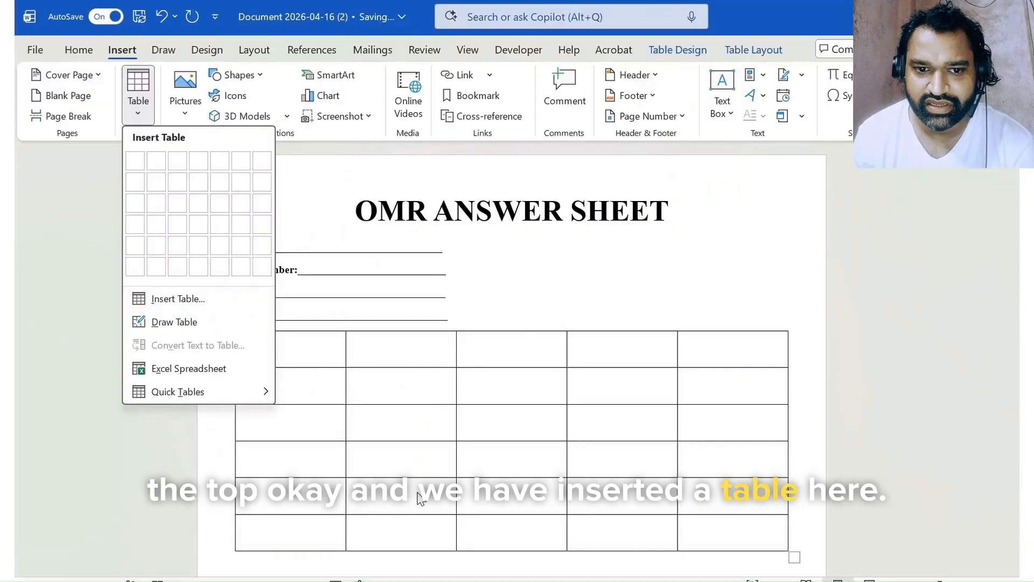
{"action": "left_click", "coordinate": [384, 380]}
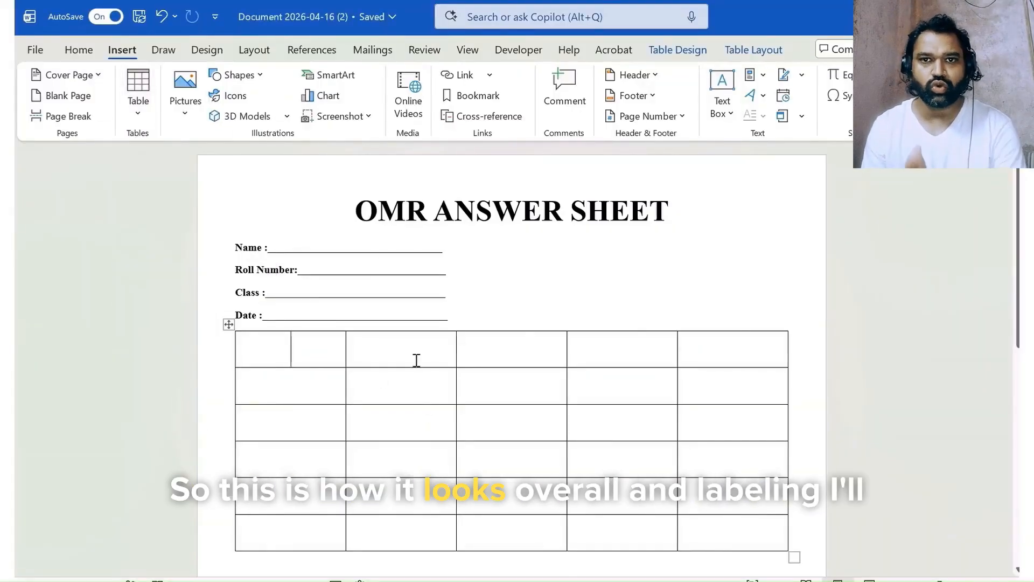
- Fill the table's first row with the headers "Q.No", "A", "B", "C" and "D"
{"action": "type", "text": "."}
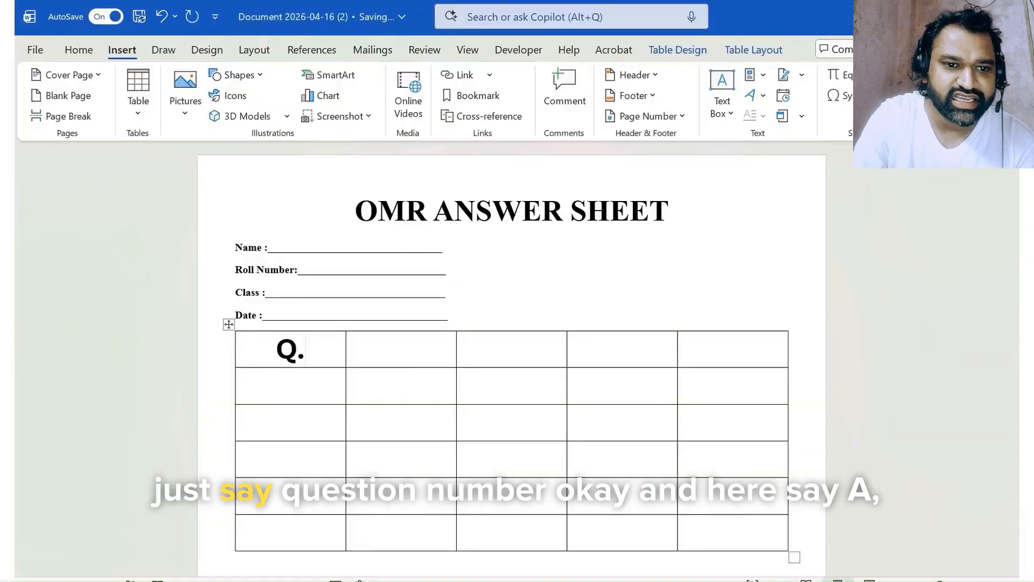
{"action": "type", "text": "No"}
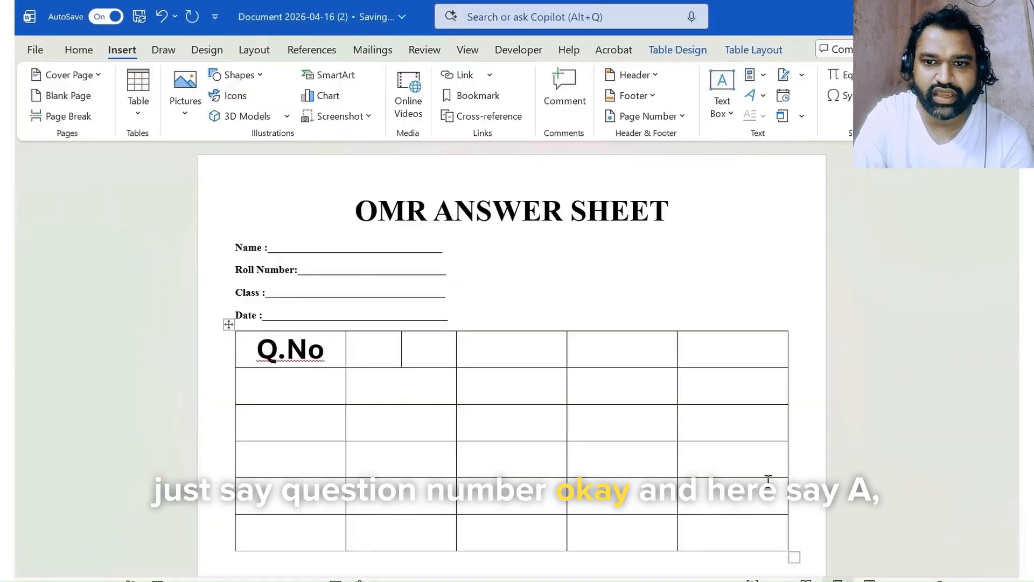
{"action": "key", "text": "Tab"}
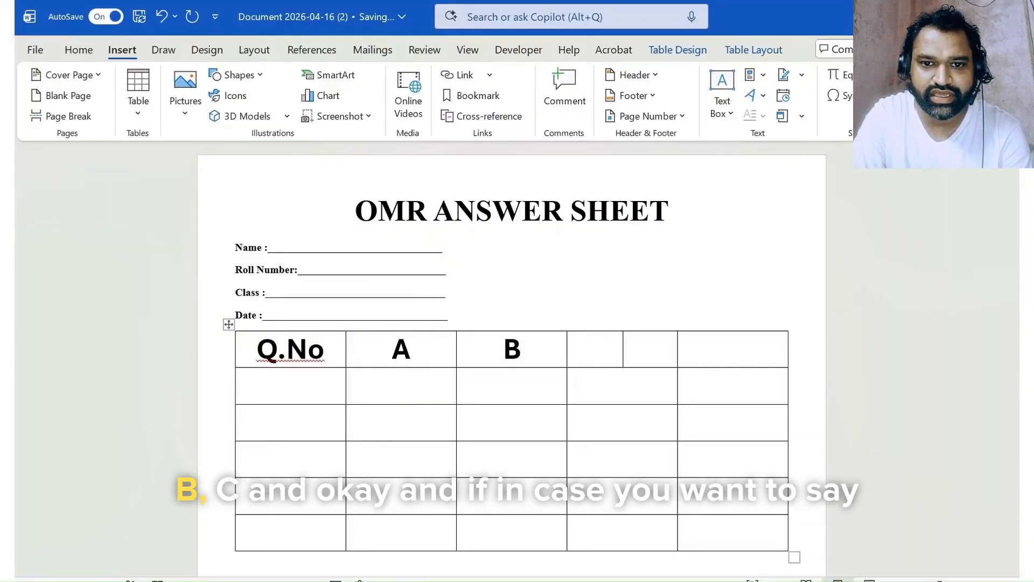
- Expand the first column's header to "Question.No"
{"action": "right_click", "coordinate": [282, 349]}
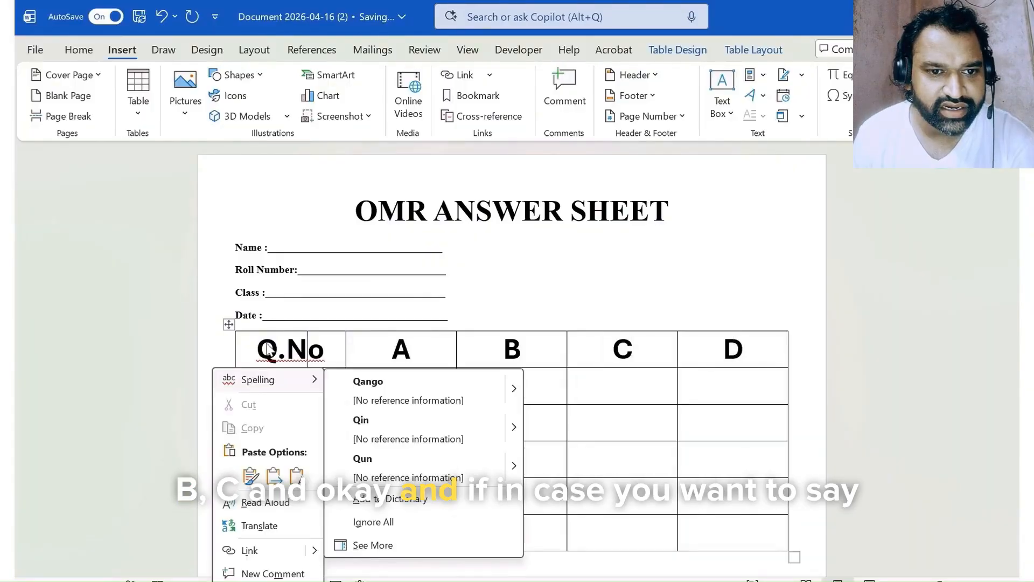
{"action": "left_click", "coordinate": [281, 348]}
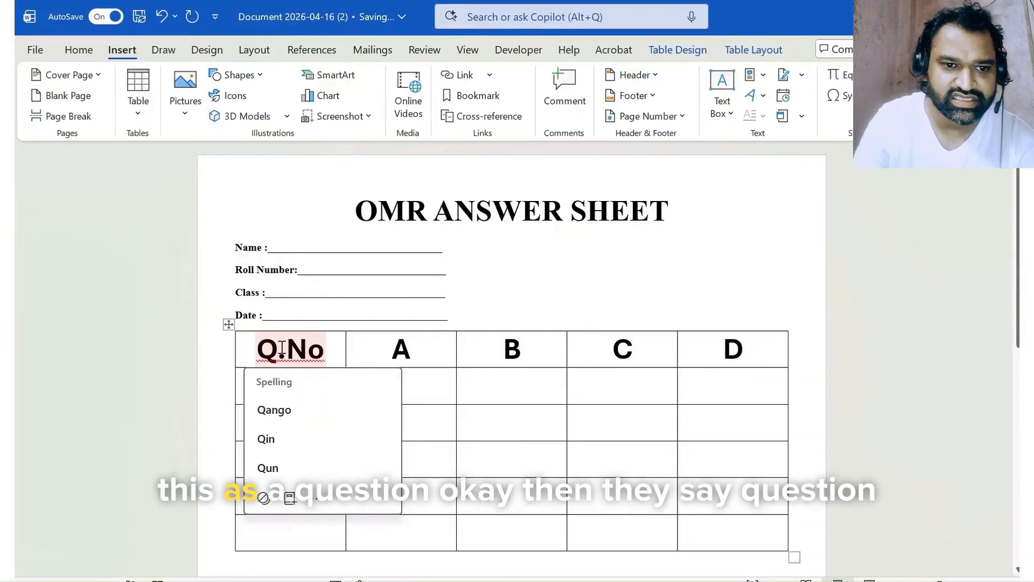
{"action": "type", "text": "UE"}
{"action": "key", "text": "BackSpace"}
{"action": "key", "text": "BackSpace"}
{"action": "type", "text": "uesio"}
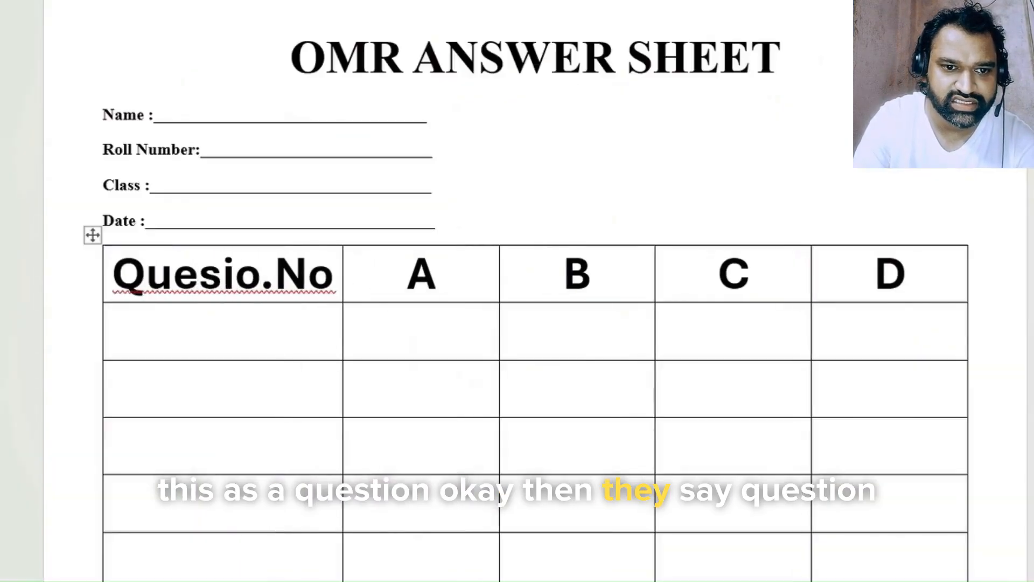
{"action": "key", "text": "BackSpace"}
{"action": "key", "text": "BackSpace"}
{"action": "key", "text": "BackSpace"}
{"action": "type", "text": "stion"}
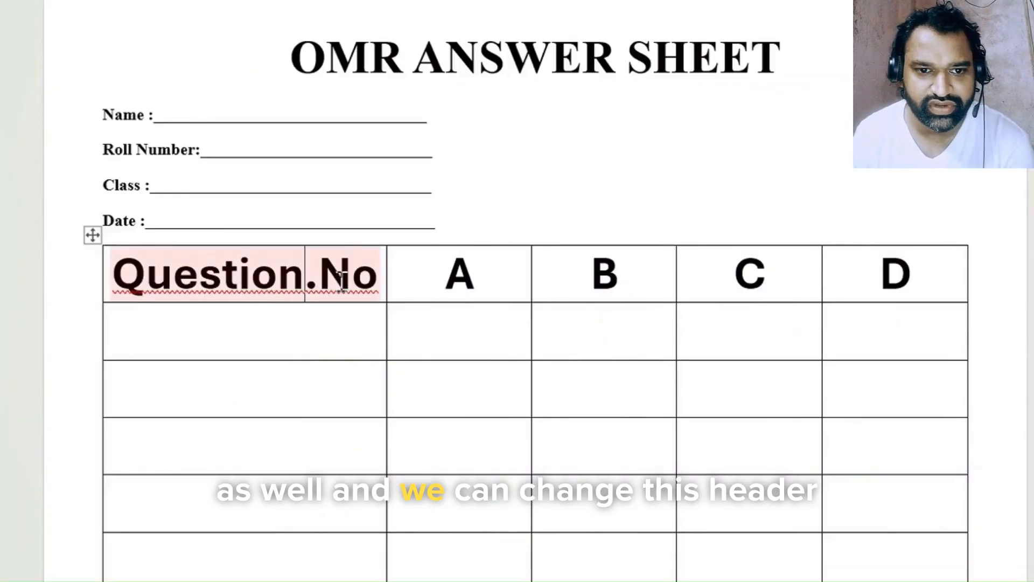
- Reduce the font size of the whole table header row to 16
{"action": "left_click_drag", "start_coordinate": [175, 276], "coordinate": [915, 261]}
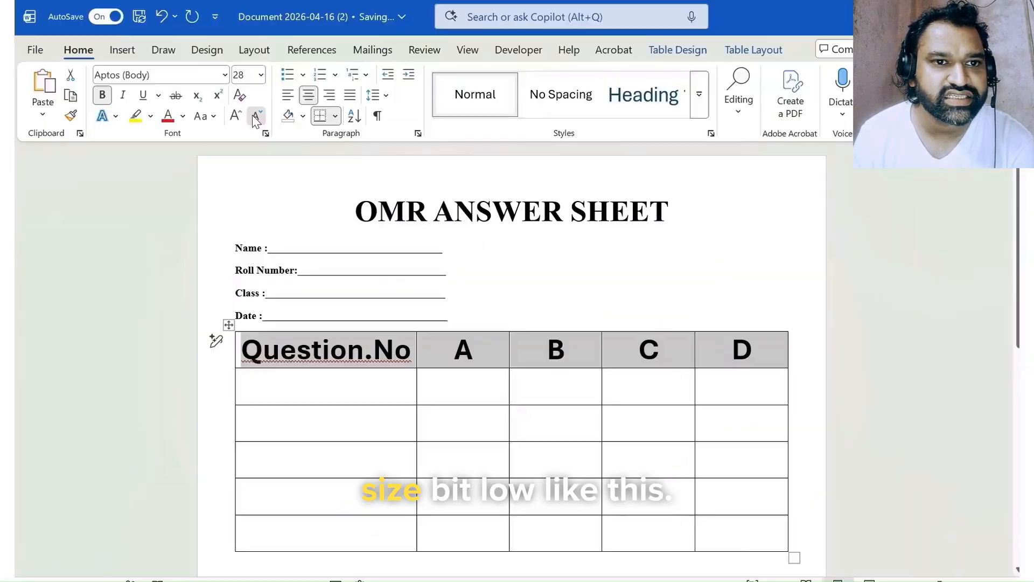
{"action": "left_click", "coordinate": [255, 117]}
{"action": "left_click", "coordinate": [255, 117]}
{"action": "left_click", "coordinate": [255, 117]}
{"action": "left_click", "coordinate": [255, 117]}
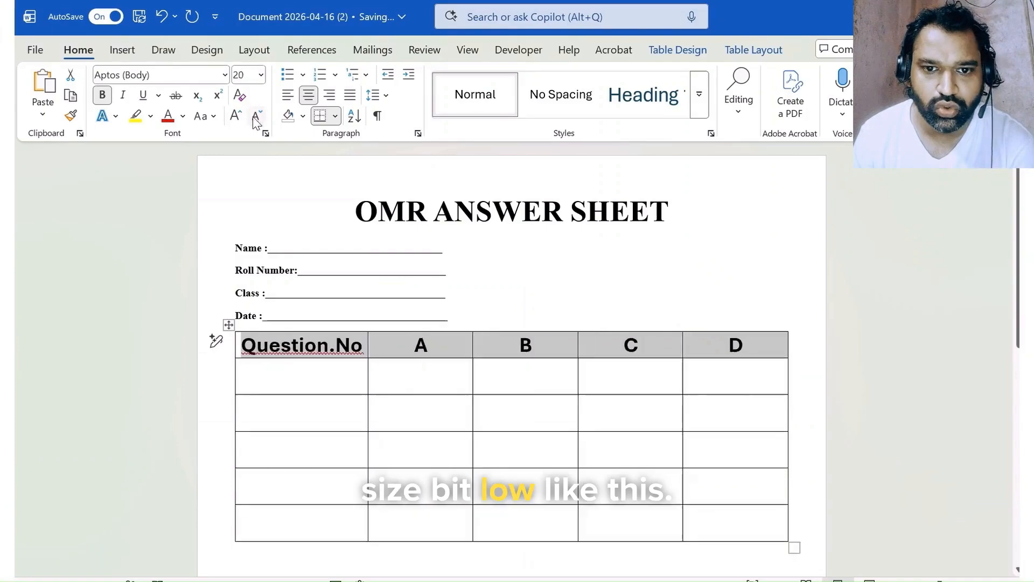
{"action": "left_click", "coordinate": [255, 116]}
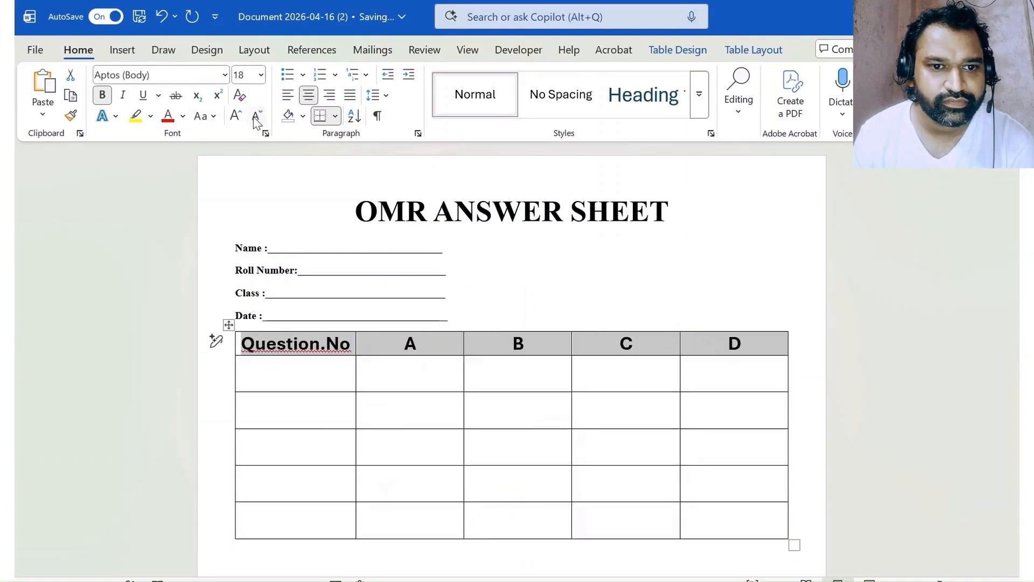
{"action": "left_click", "coordinate": [256, 117]}
- Apply the spelling suggestion "Question. No" to the first column's header
{"action": "left_click", "coordinate": [274, 345]}
{"action": "right_click", "coordinate": [278, 338]}
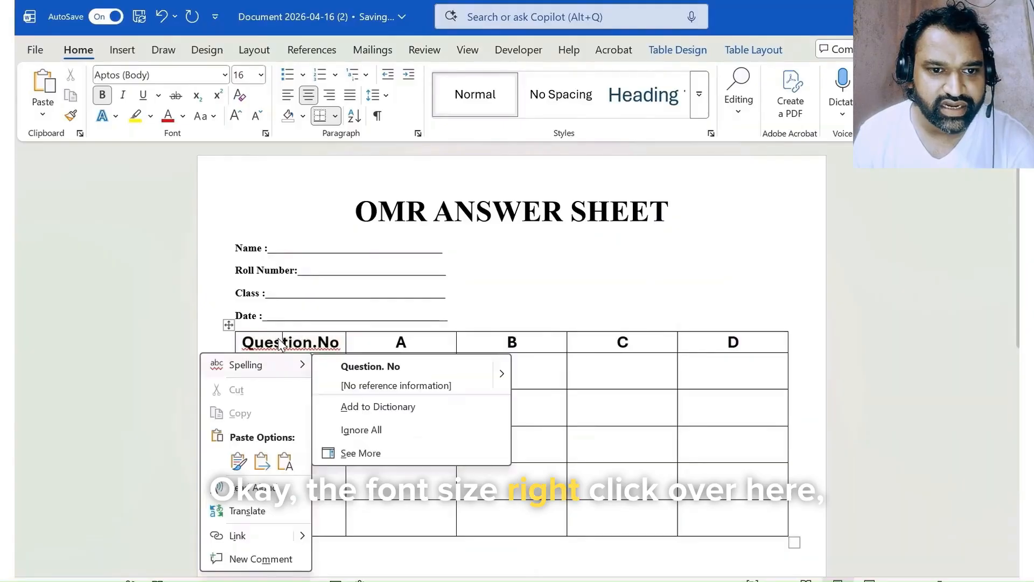
{"action": "left_click", "coordinate": [398, 376]}
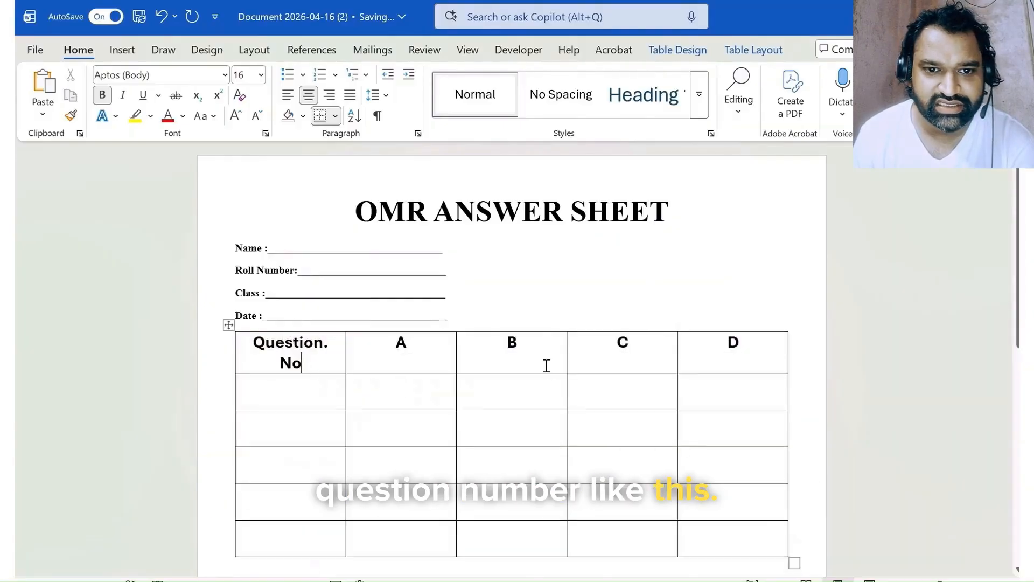
- Center the text of all header row cells both horizontally and vertically
{"action": "left_click_drag", "start_coordinate": [331, 347], "coordinate": [733, 356]}
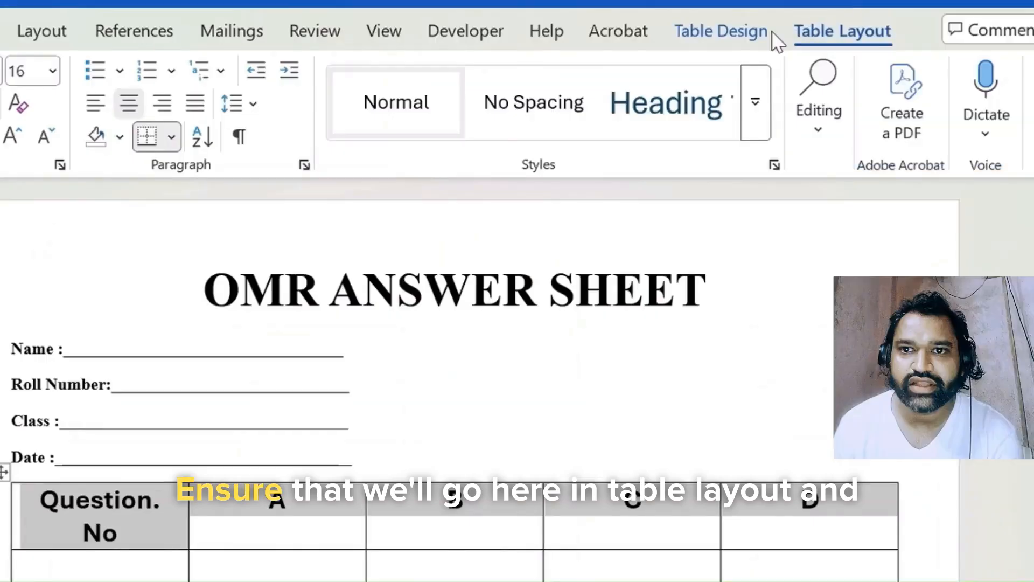
{"action": "left_click", "coordinate": [731, 34]}
{"action": "left_click", "coordinate": [824, 39]}
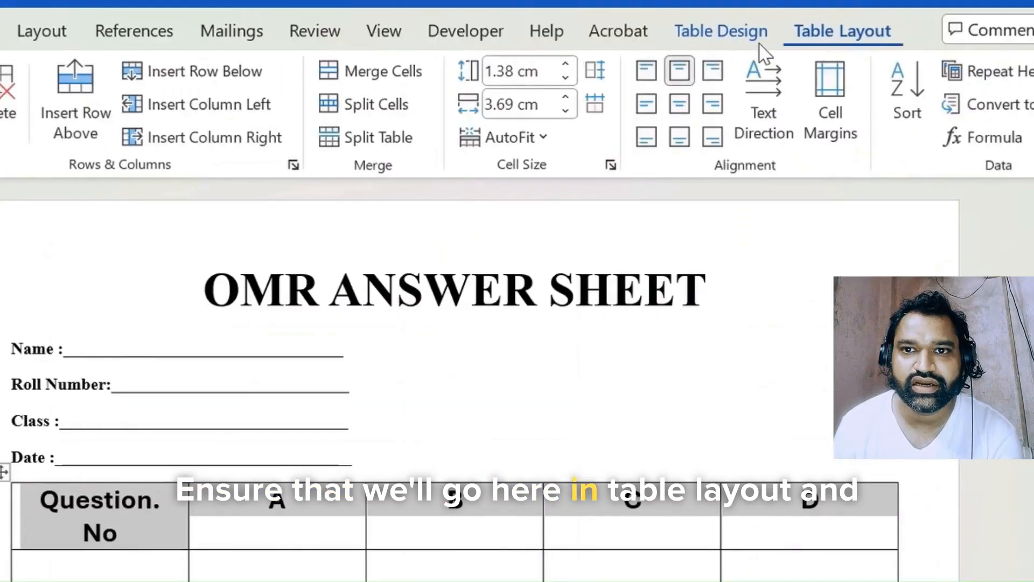
{"action": "left_click", "coordinate": [680, 102]}
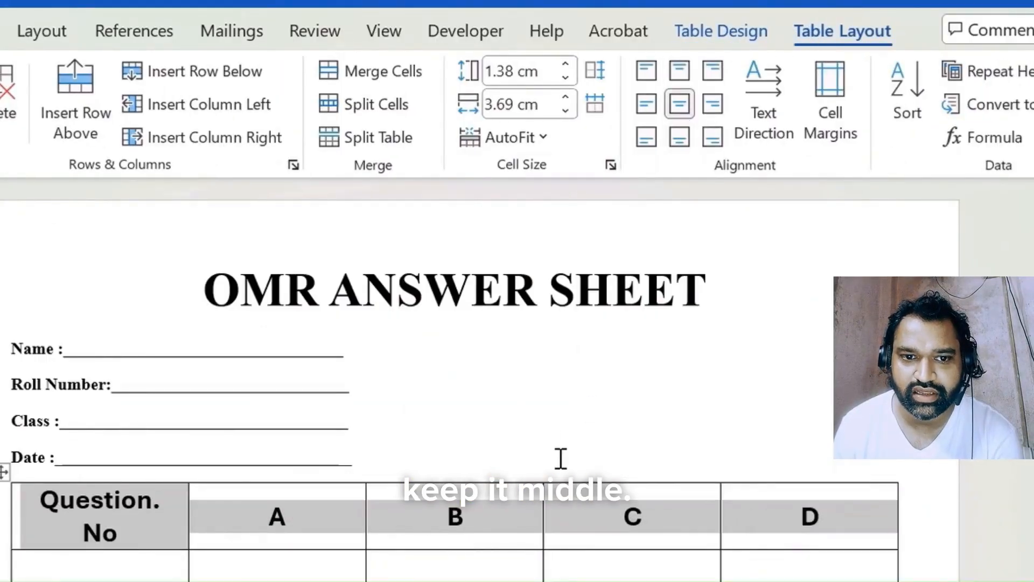
{"action": "left_click", "coordinate": [478, 532]}
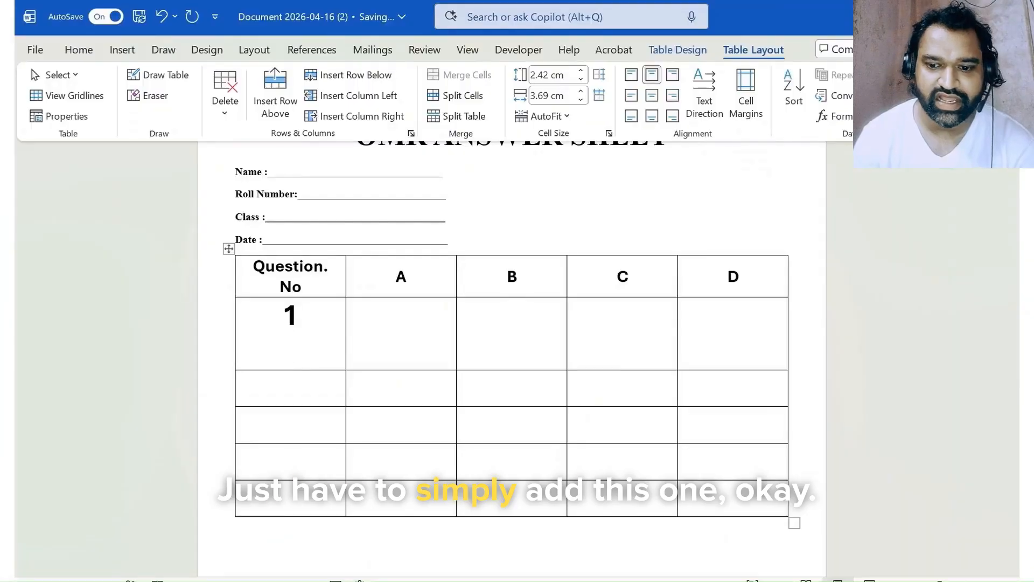
- Number the five rows below the header 1 to 5 in the question number column, with no extra blank line in the first
{"action": "key", "text": "BackSpace"}
{"action": "left_click", "coordinate": [305, 357]}
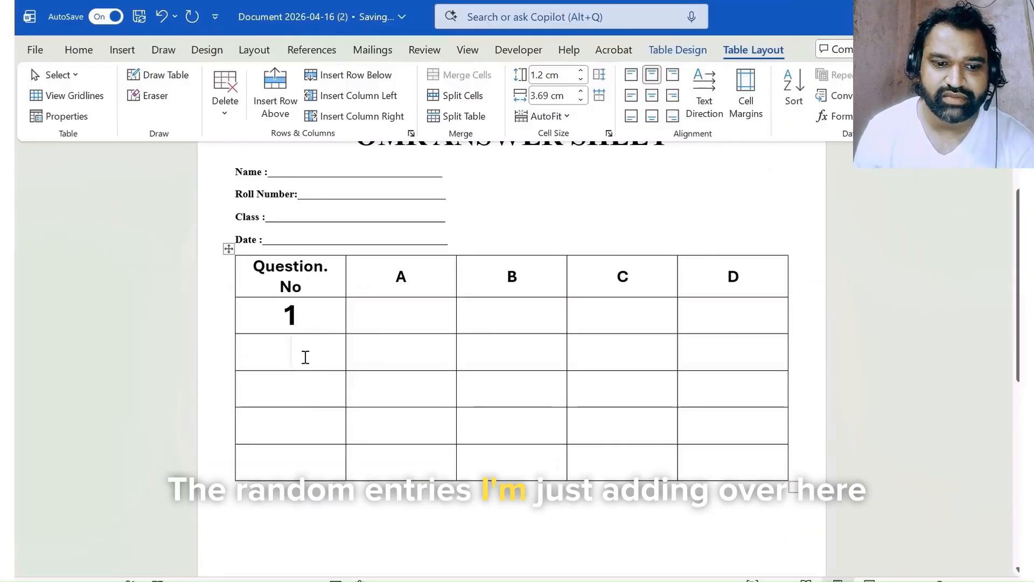
{"action": "type", "text": "2"}
{"action": "left_click", "coordinate": [302, 377]}
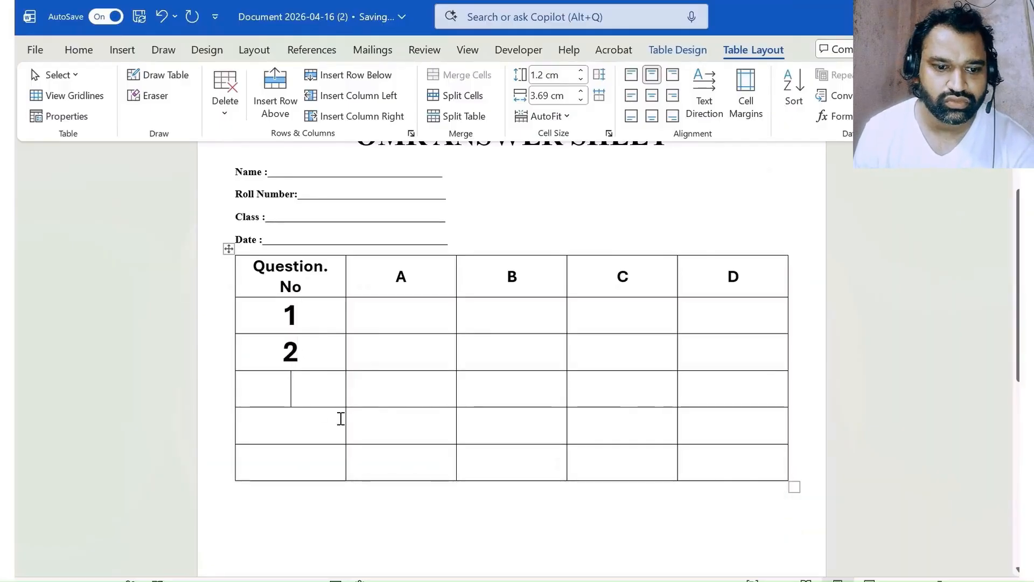
{"action": "type", "text": "3"}
{"action": "left_click", "coordinate": [316, 438]}
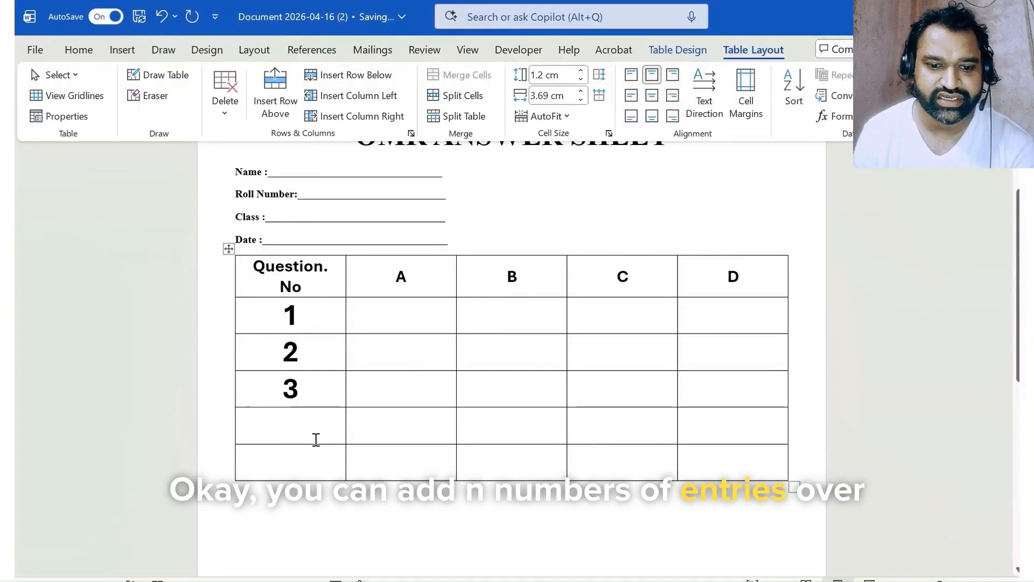
{"action": "type", "text": "5"}
{"action": "key", "text": "BackSpace"}
{"action": "type", "text": "4"}
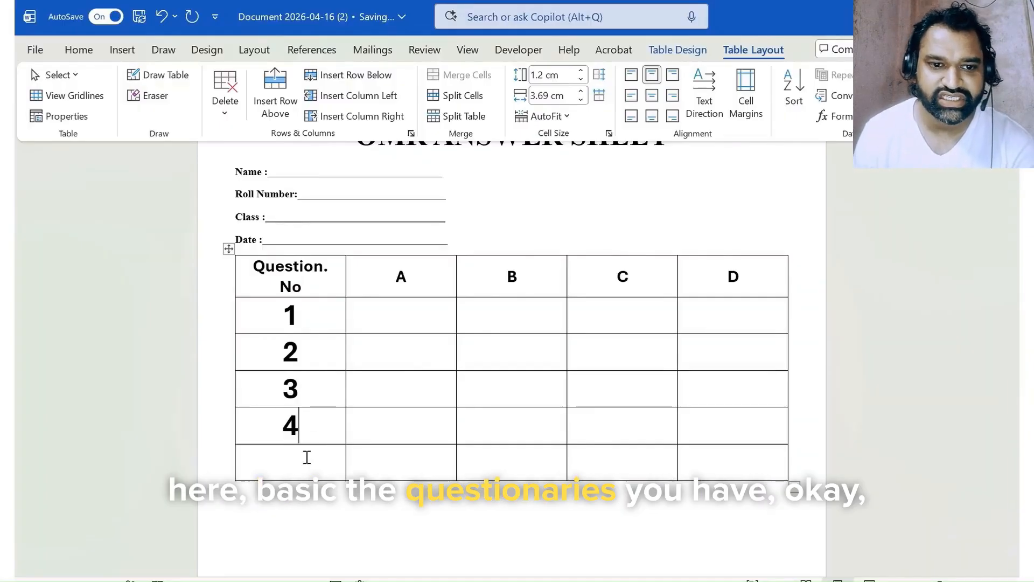
{"action": "type", "text": "5"}
- Add 15 empty rows to the table below the question 5 row
{"action": "left_click_drag", "start_coordinate": [314, 469], "coordinate": [790, 444]}
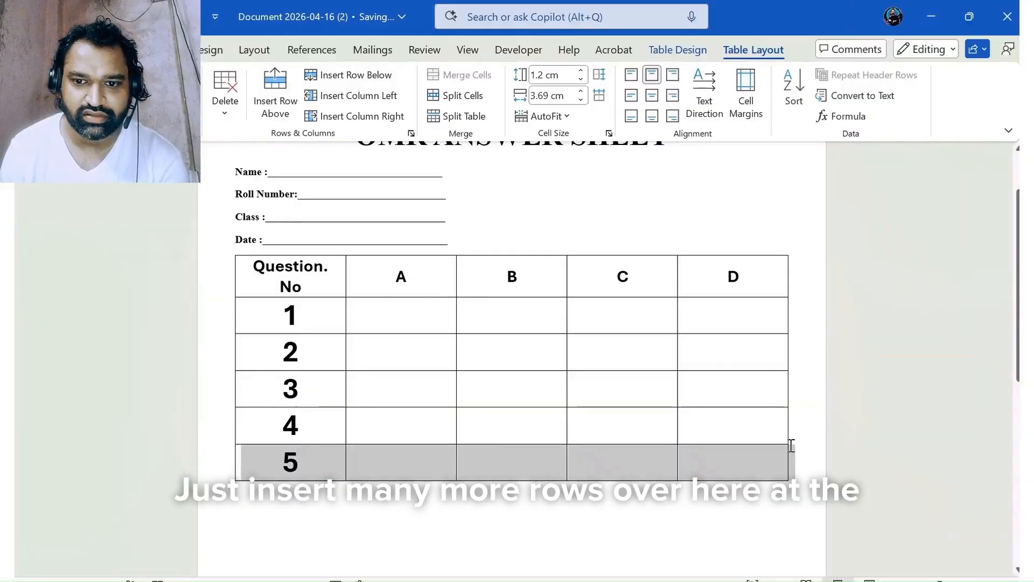
{"action": "left_click", "coordinate": [633, 428]}
{"action": "left_click_drag", "start_coordinate": [309, 318], "coordinate": [720, 462]}
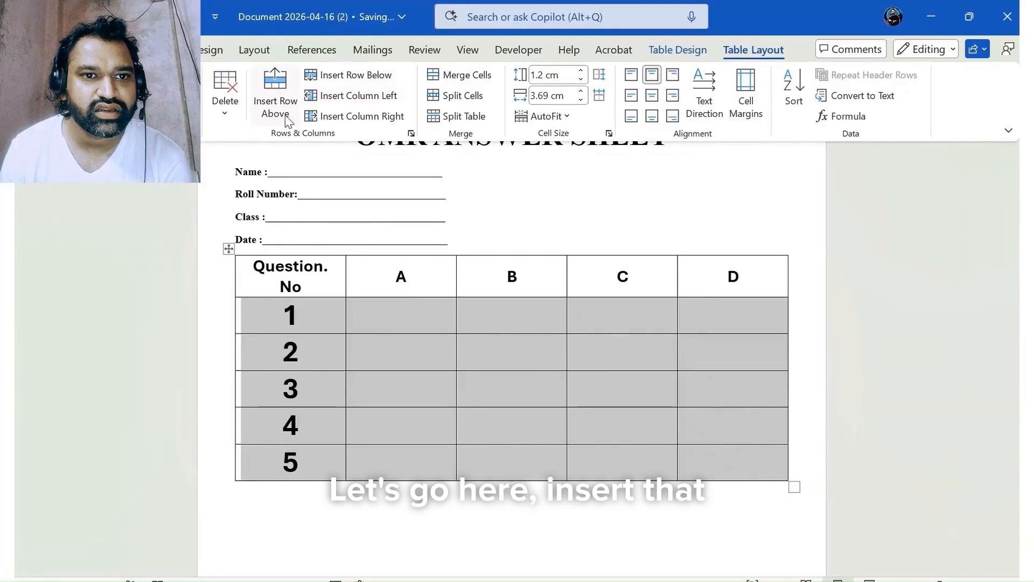
{"action": "left_click", "coordinate": [360, 76]}
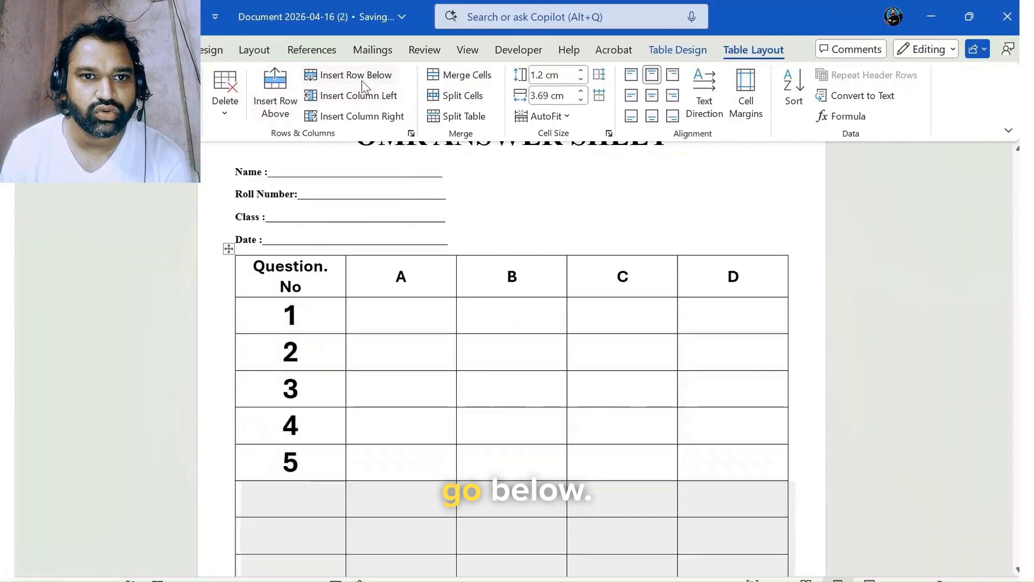
- Number the rows following question 5 from 6 to 16 in the question number column
{"action": "scroll", "coordinate": [432, 444], "scroll_direction": "down", "scroll_amount": 4}
{"action": "scroll", "coordinate": [424, 383], "scroll_direction": "down", "scroll_amount": 1}
{"action": "left_click", "coordinate": [303, 205]}
{"action": "type", "text": "6"}
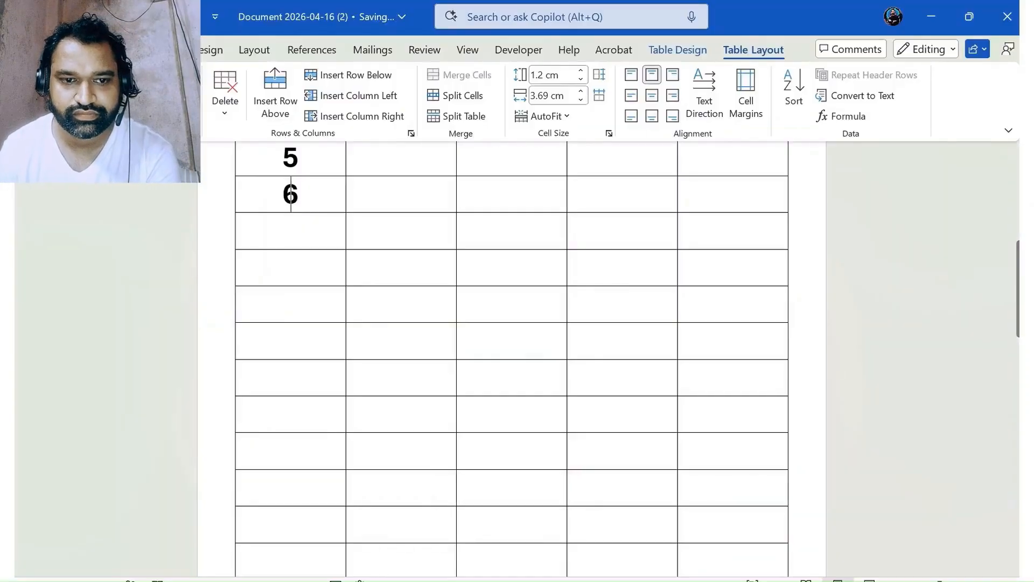
{"action": "key", "text": "Down"}
{"action": "type", "text": "9"}
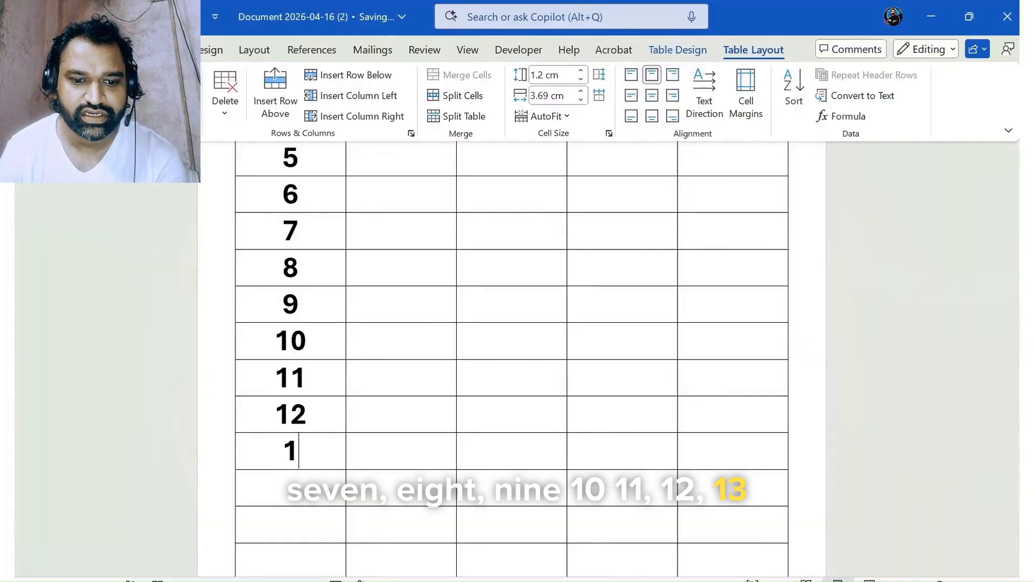
{"action": "key", "text": "BackSpace"}
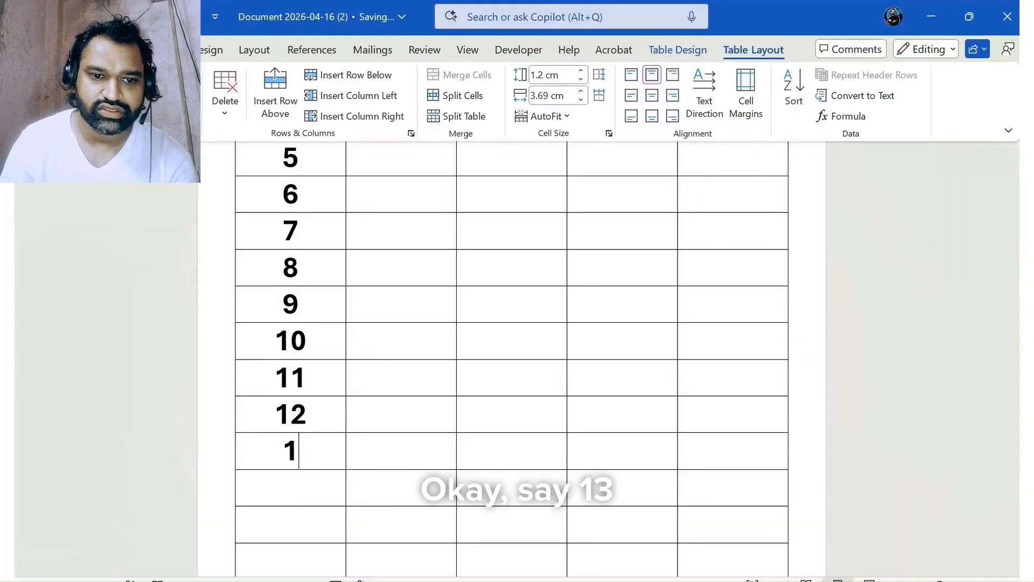
{"action": "type", "text": "2"}
{"action": "key", "text": "BackSpace"}
{"action": "type", "text": "3"}
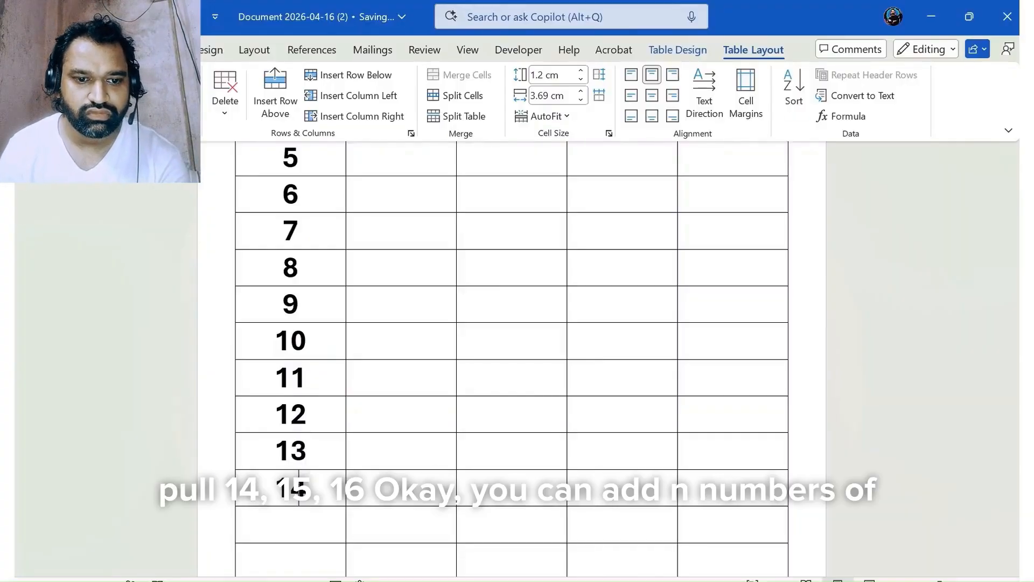
{"action": "type", "text": "15"}
{"action": "key", "text": "Down"}
{"action": "type", "text": "16"}
{"action": "key", "text": "Down"}
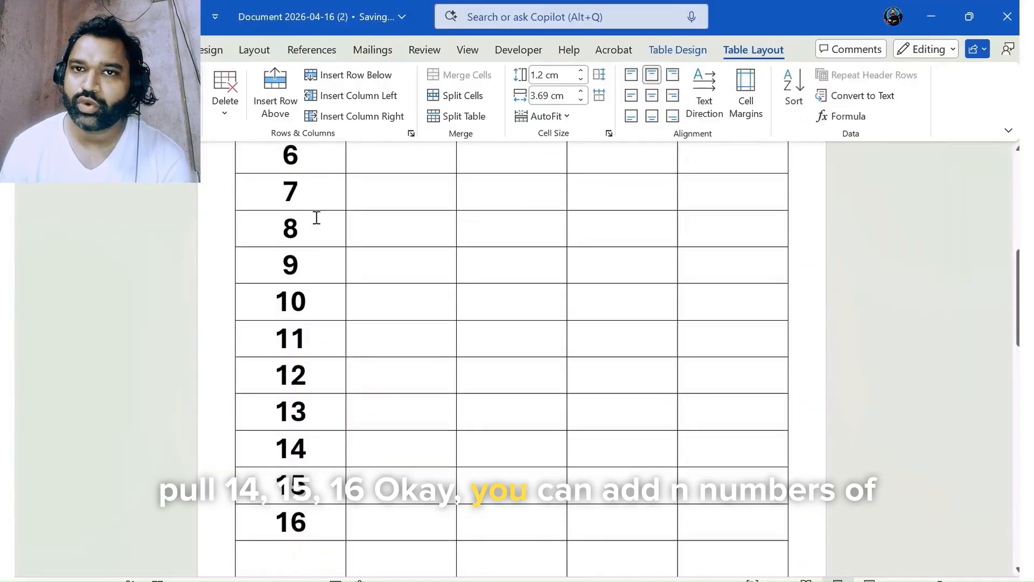
{"action": "scroll", "coordinate": [323, 173], "scroll_direction": "up", "scroll_amount": 5}
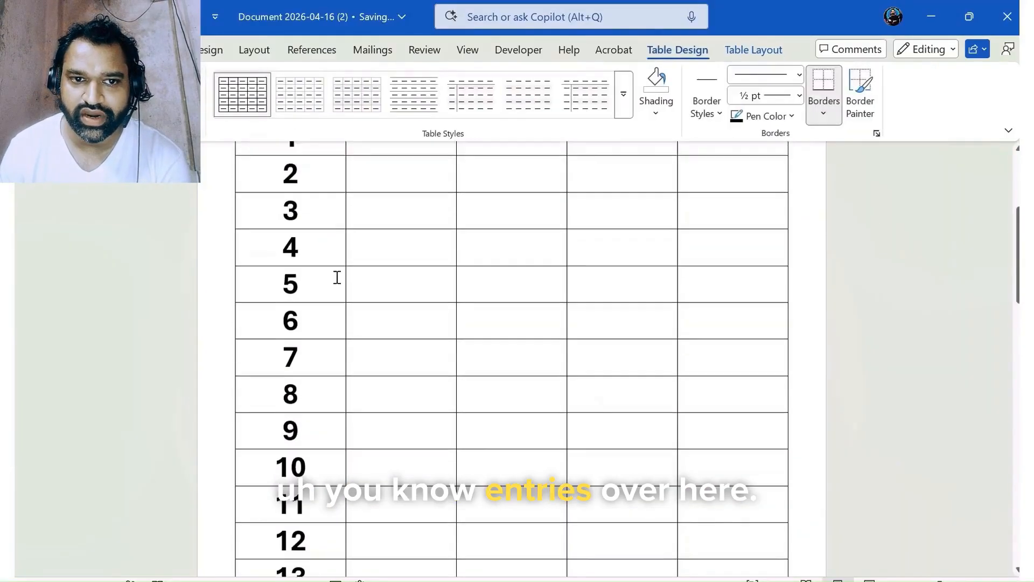
{"action": "scroll", "coordinate": [323, 242], "scroll_direction": "down", "scroll_amount": 3}
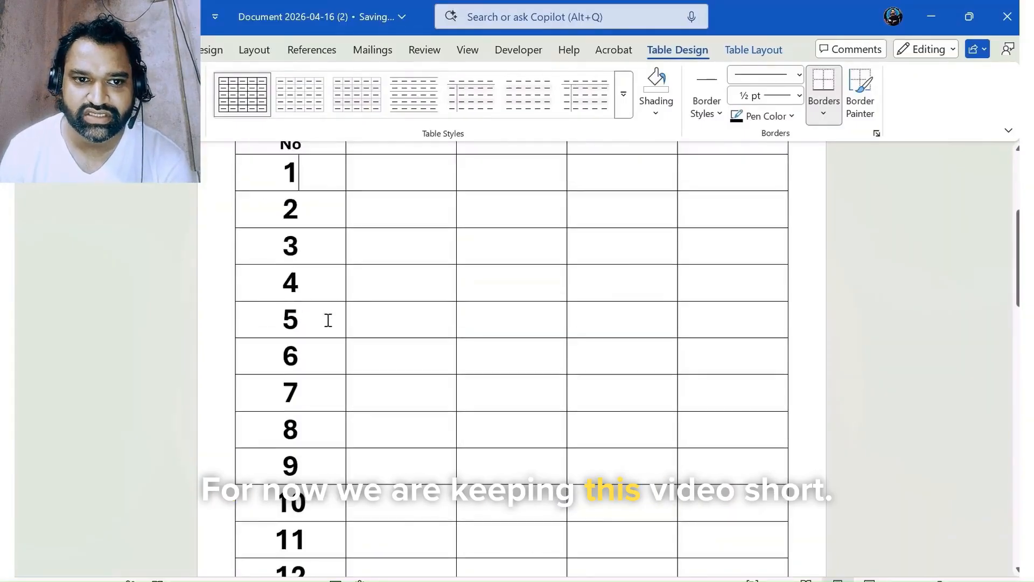
{"action": "scroll", "coordinate": [300, 240], "scroll_direction": "up", "scroll_amount": 1}
{"action": "left_click_drag", "start_coordinate": [277, 169], "coordinate": [215, 522]}
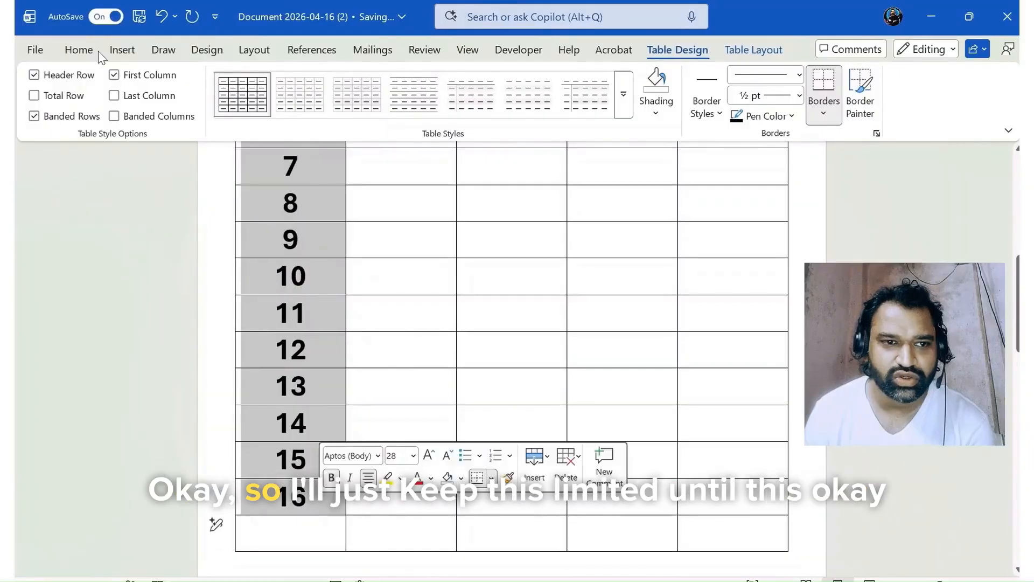
- Set the text of the whole table to Times New Roman, size 20
{"action": "left_click", "coordinate": [79, 50]}
{"action": "left_click", "coordinate": [412, 345]}
{"action": "scroll", "coordinate": [416, 360], "scroll_direction": "up", "scroll_amount": 2}
{"action": "scroll", "coordinate": [417, 360], "scroll_direction": "up", "scroll_amount": 2}
{"action": "scroll", "coordinate": [321, 215], "scroll_direction": "up", "scroll_amount": 2}
{"action": "scroll", "coordinate": [317, 271], "scroll_direction": "up", "scroll_amount": 3}
{"action": "left_click", "coordinate": [228, 261]}
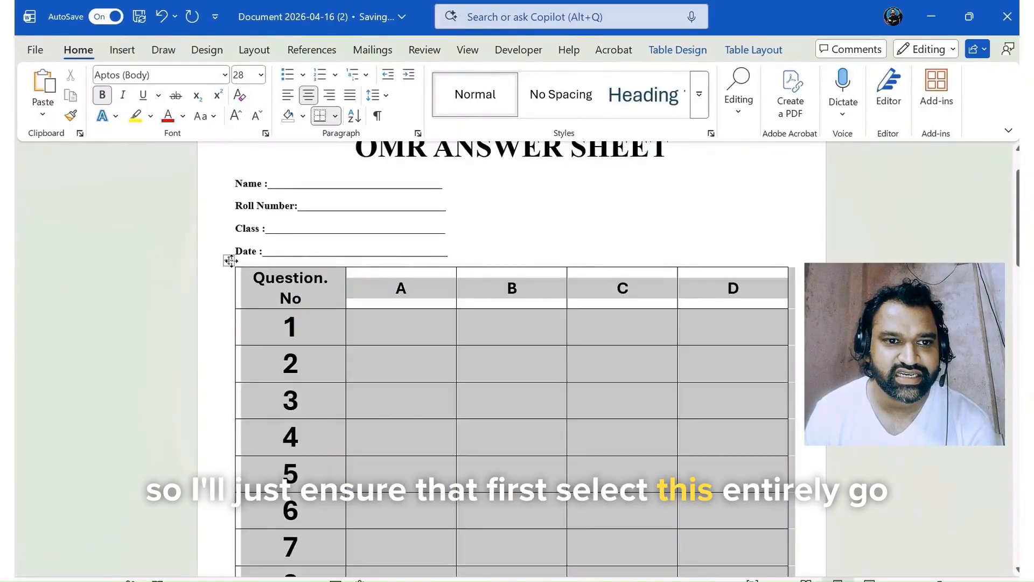
{"action": "type", "text": "Times New Roman"}
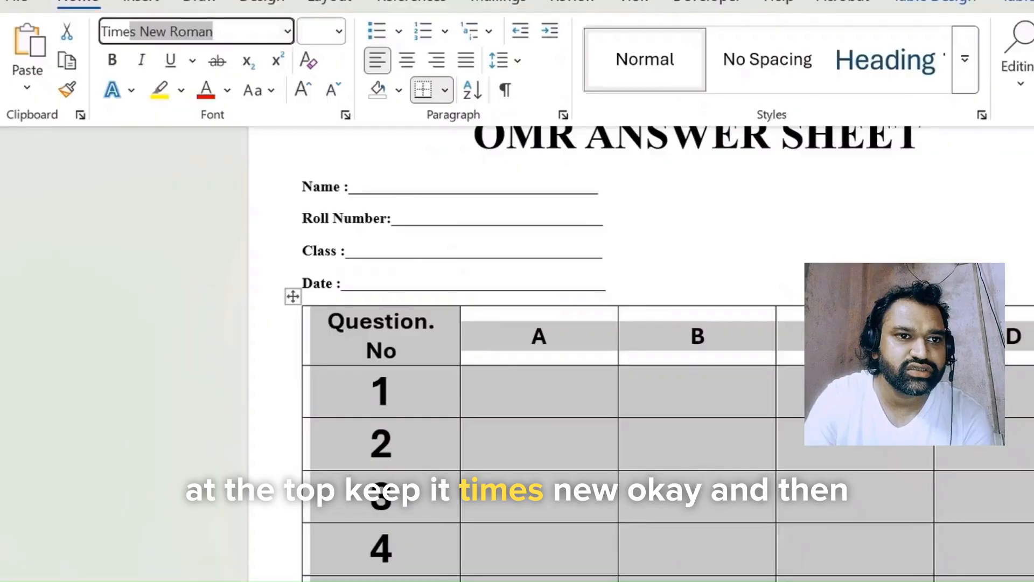
{"action": "key", "text": "Return"}
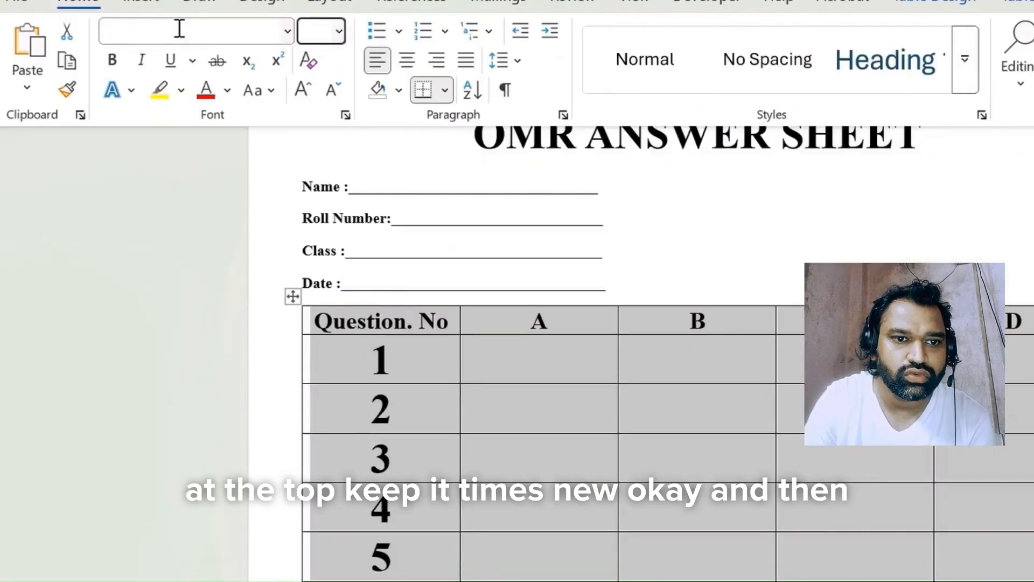
{"action": "type", "text": "20"}
{"action": "key", "text": "Return"}
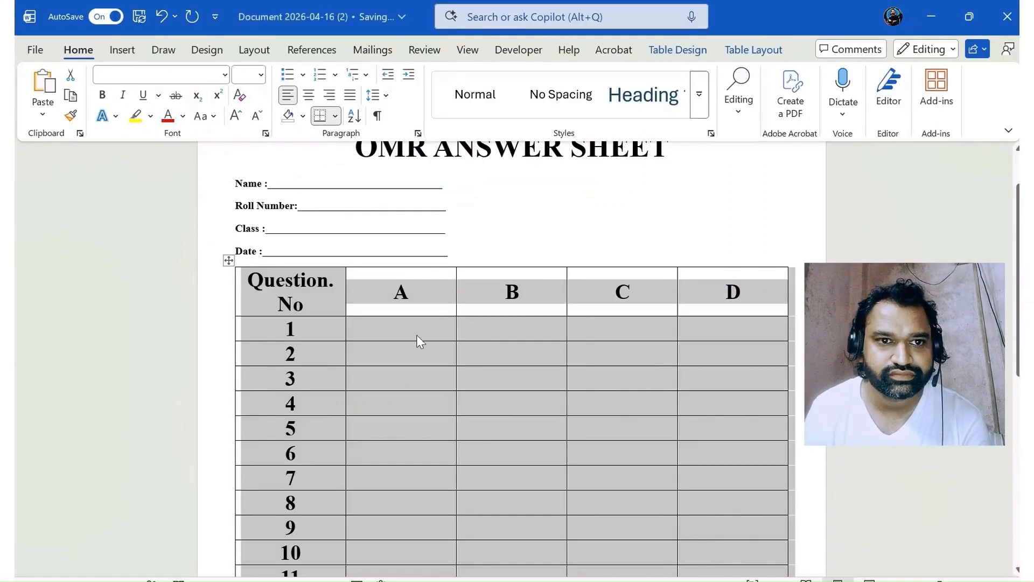
{"action": "left_click", "coordinate": [388, 409]}
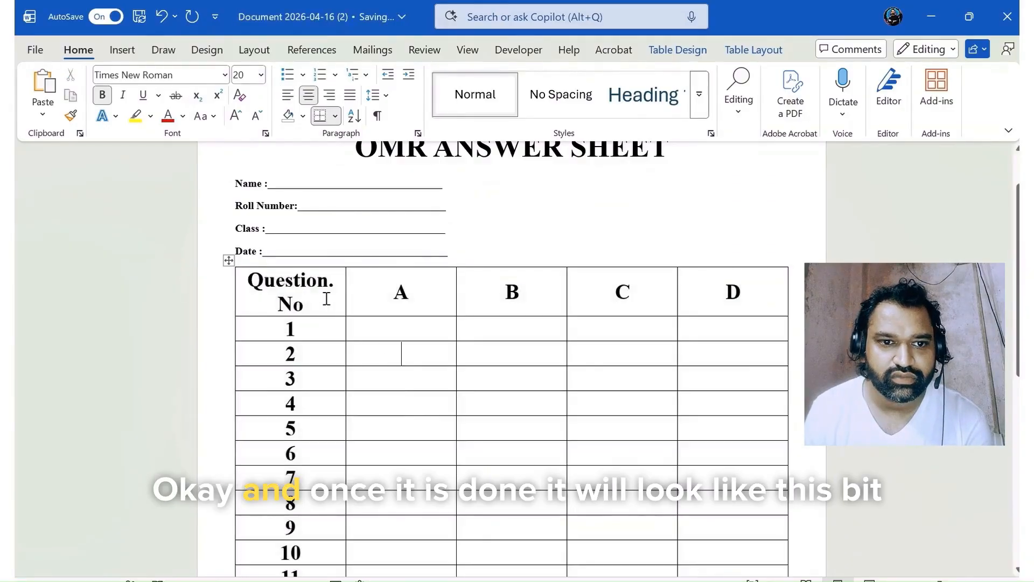
- Number the last four empty rows of the question number column 17 to 20
{"action": "scroll", "coordinate": [383, 426], "scroll_direction": "down", "scroll_amount": 6}
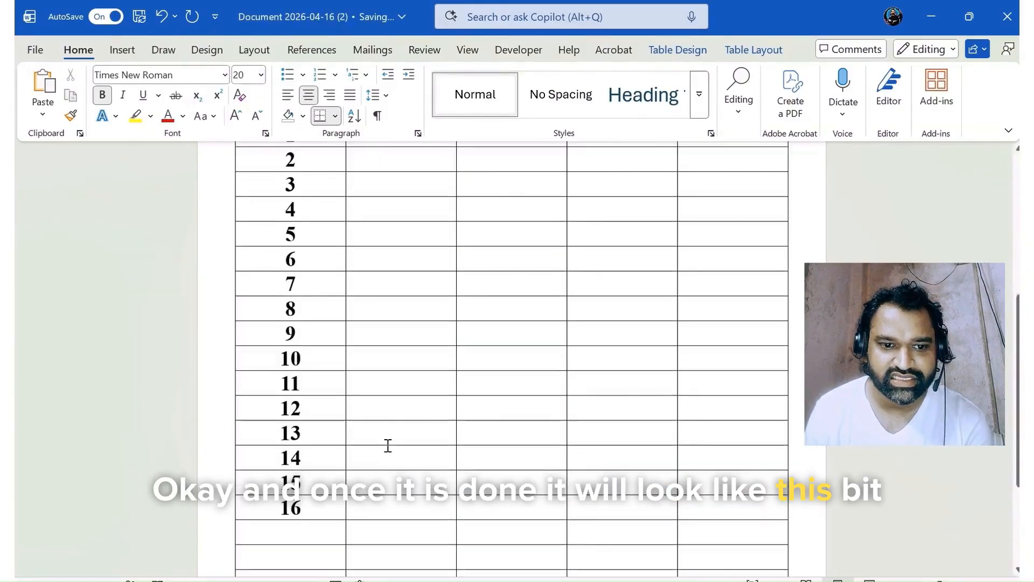
{"action": "type", "text": "18"}
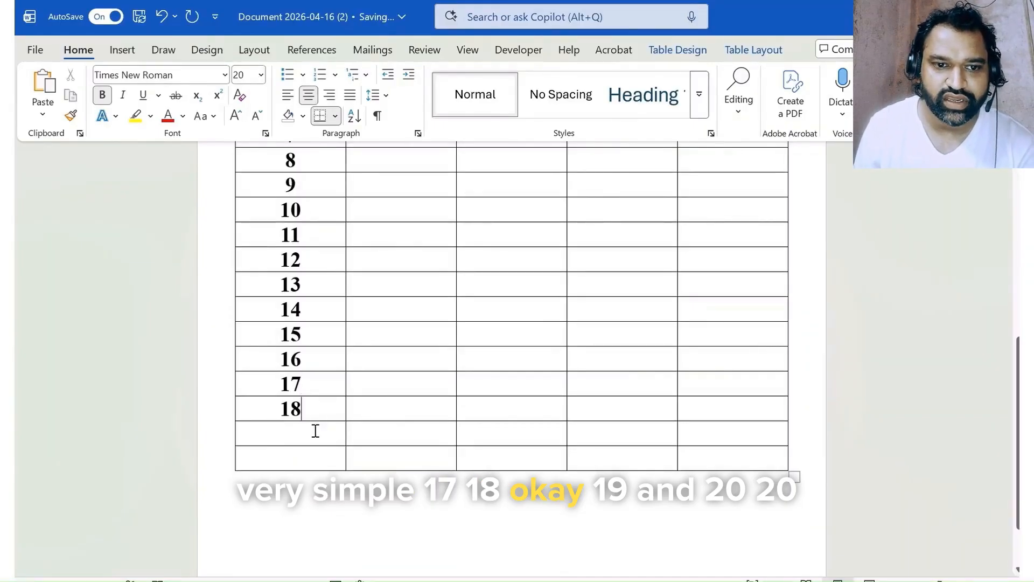
{"action": "type", "text": "19"}
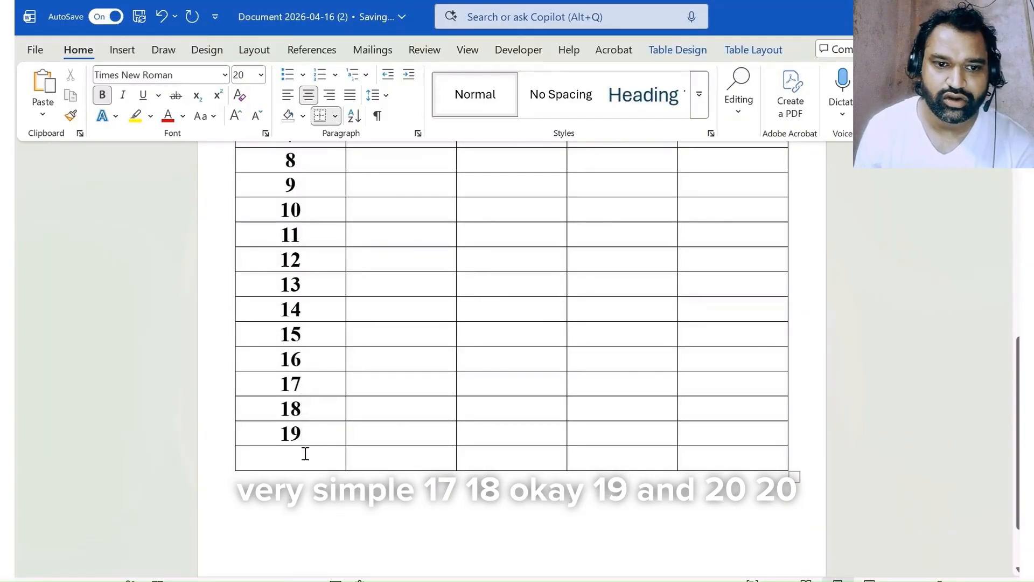
- Enter the character codes 24b6, 24b7, 24b8 and 24b9 in columns A to D of the question 1 row
{"action": "scroll", "coordinate": [406, 388], "scroll_direction": "up", "scroll_amount": 8}
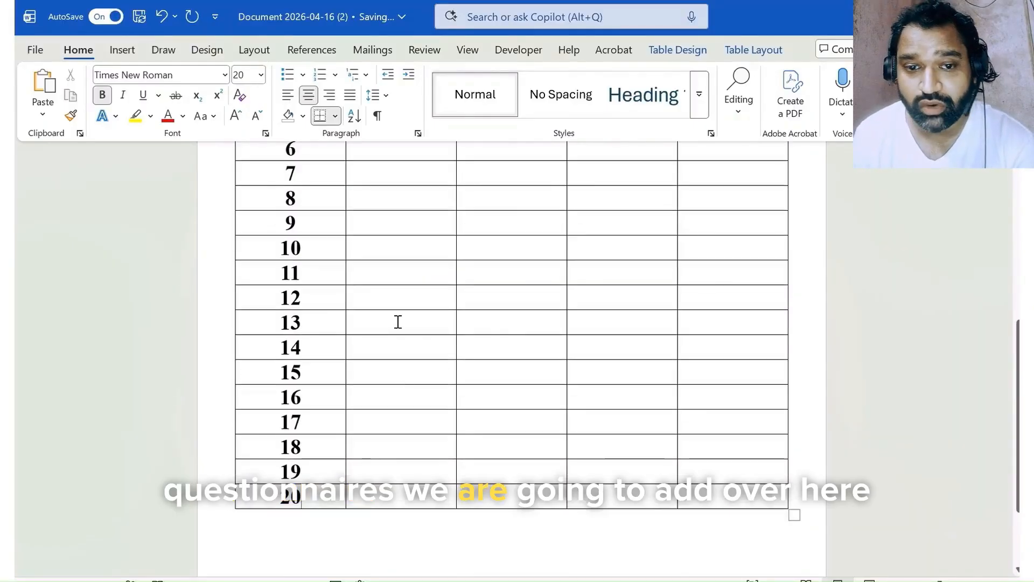
{"action": "scroll", "coordinate": [347, 262], "scroll_direction": "up", "scroll_amount": 2}
{"action": "left_click", "coordinate": [414, 298]}
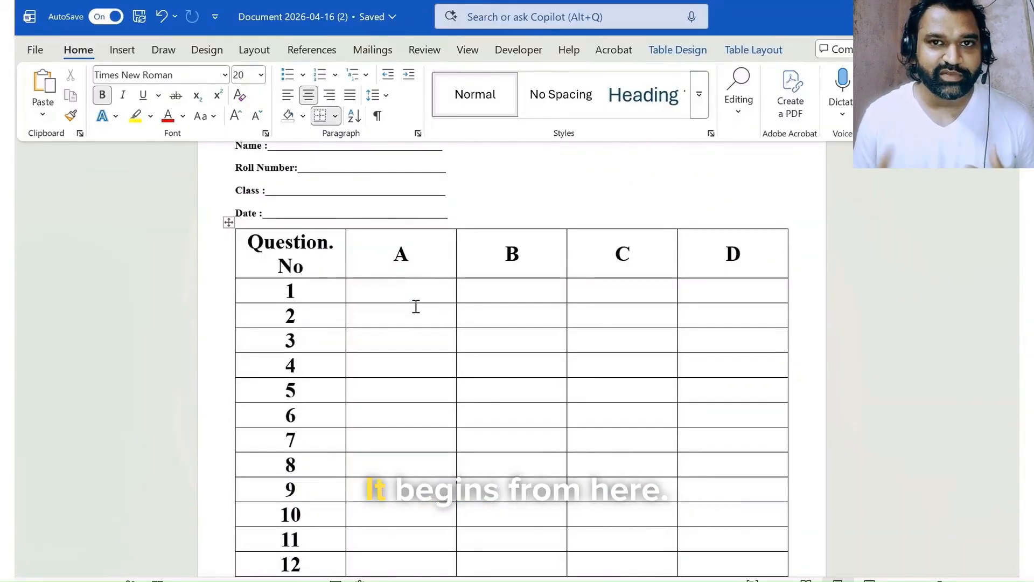
{"action": "type", "text": "24b"}
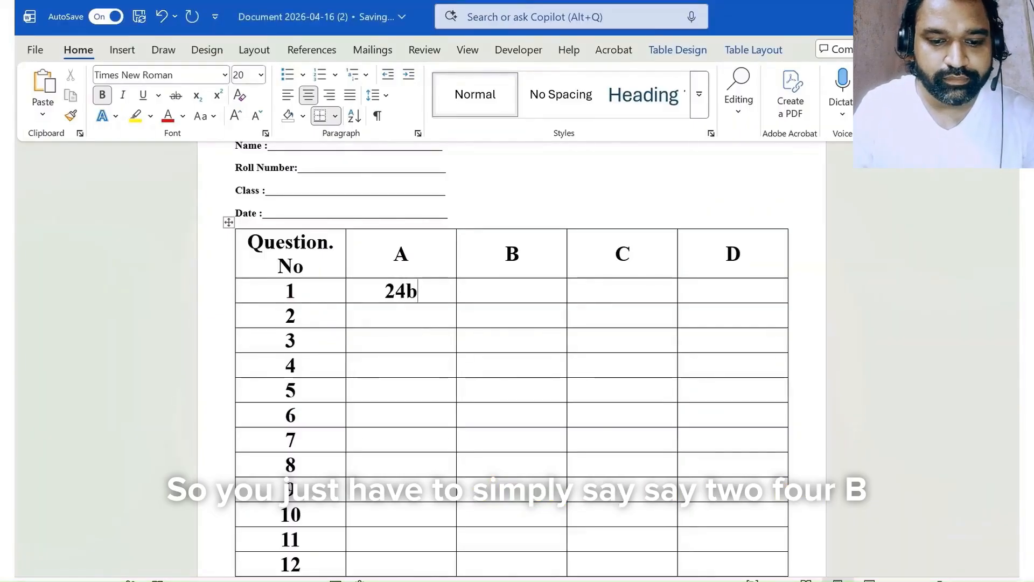
{"action": "type", "text": "6"}
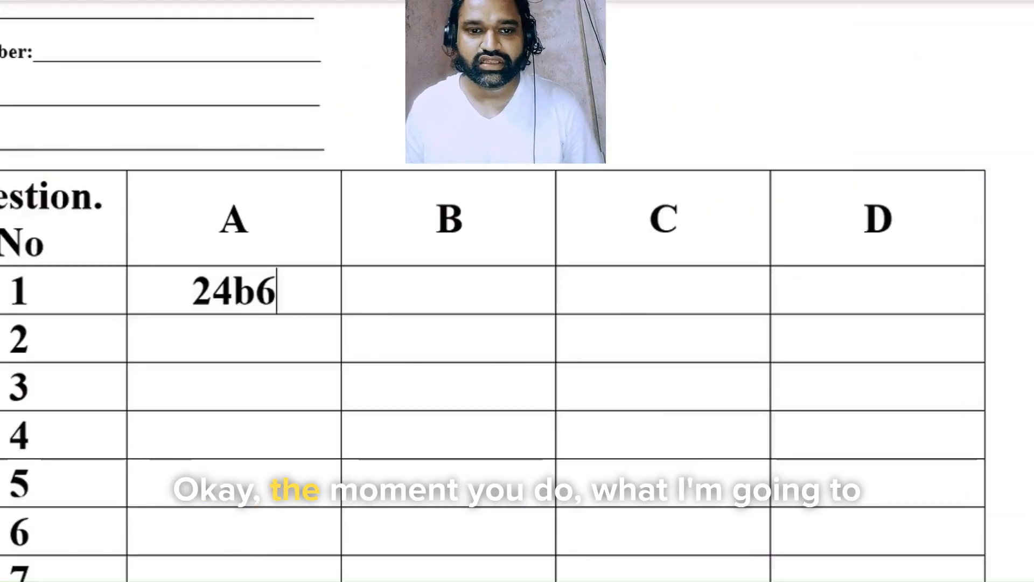
{"action": "left_click", "coordinate": [396, 289]}
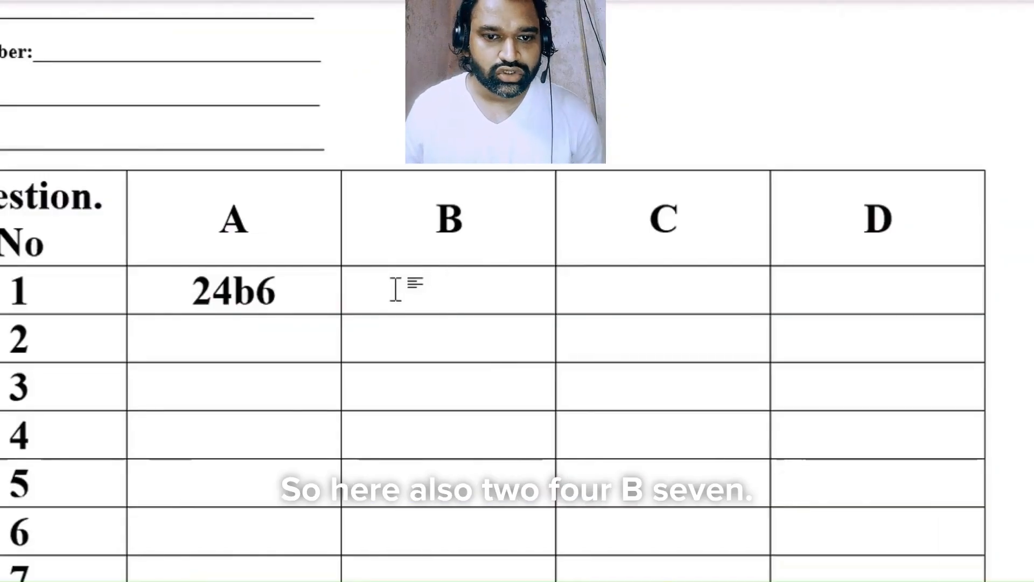
{"action": "type", "text": "4"}
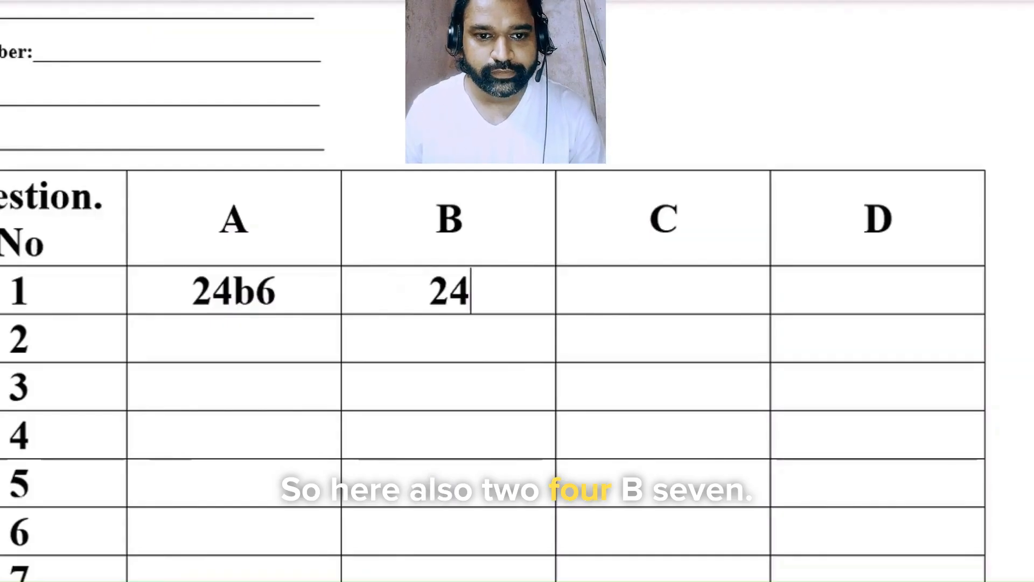
{"action": "type", "text": "b7"}
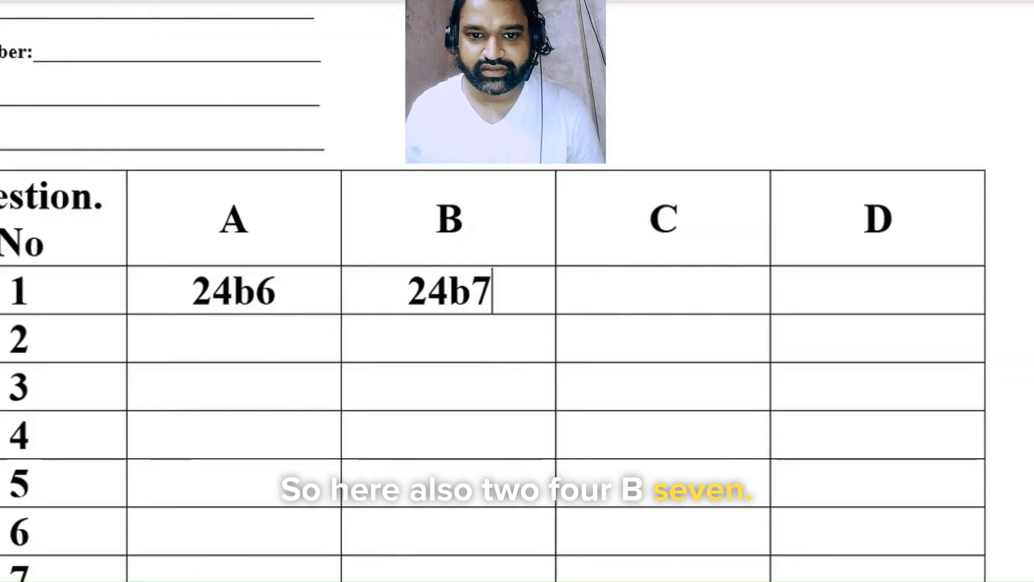
{"action": "left_click", "coordinate": [649, 277]}
{"action": "type", "text": "24b"}
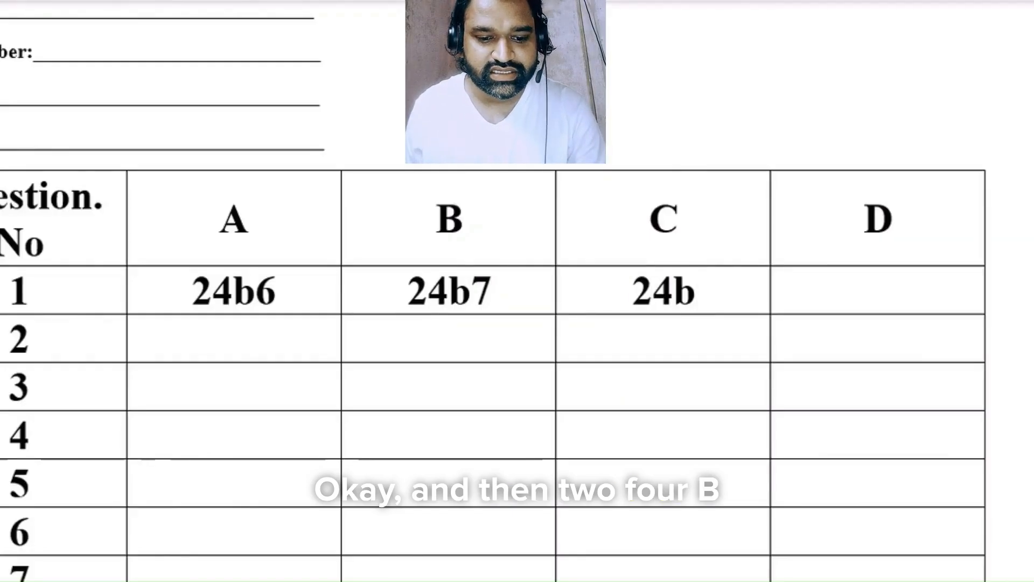
{"action": "type", "text": "8"}
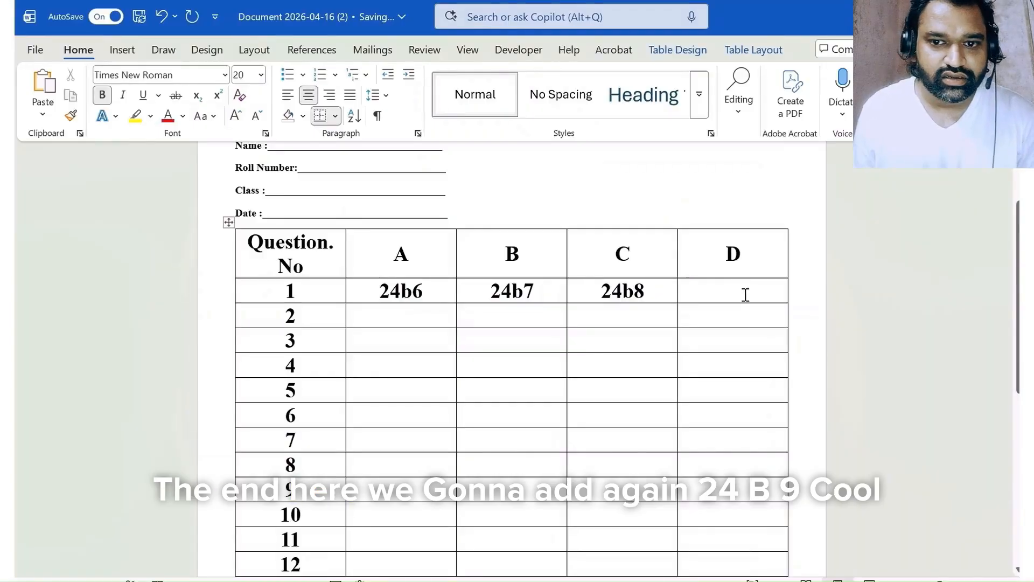
{"action": "type", "text": "24b9"}
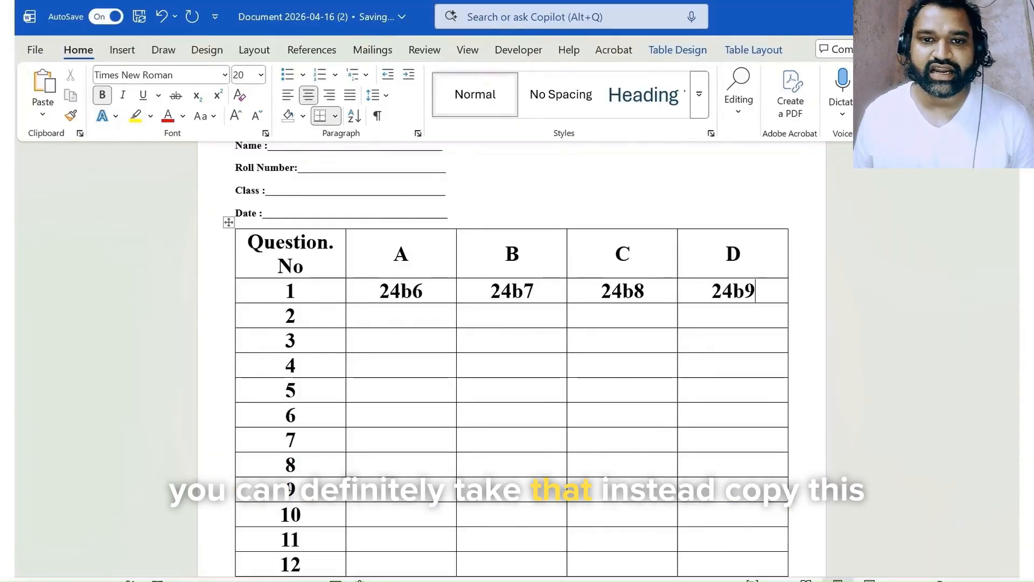
- Copy the four character codes from the question 1 row into columns A to D of the question 2 row
{"action": "left_click_drag", "start_coordinate": [401, 291], "coordinate": [733, 292]}
{"action": "key", "text": "ctrl+c"}
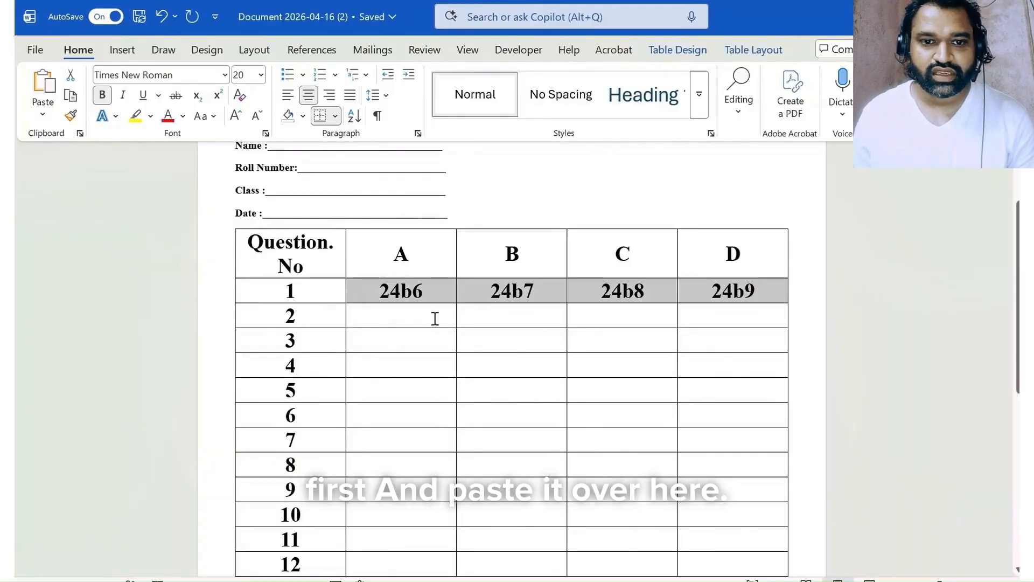
{"action": "left_click_drag", "start_coordinate": [435, 319], "coordinate": [711, 314]}
{"action": "key", "text": "ctrl+v"}
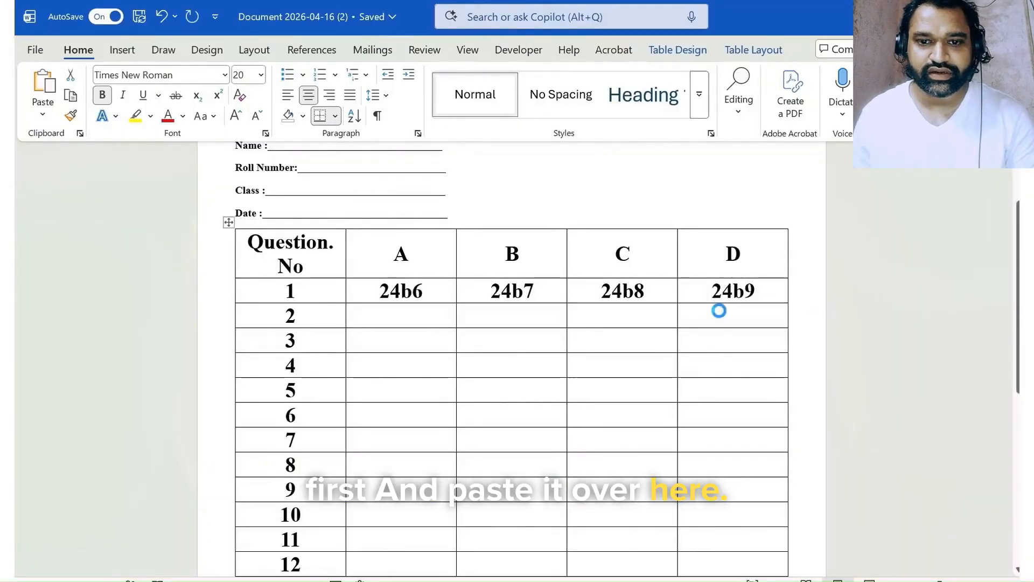
{"action": "left_click", "coordinate": [498, 347]}
- Convert the four Unicode codes in the question 1 row to the circled letters A, B, C and D
{"action": "double_click", "coordinate": [400, 286]}
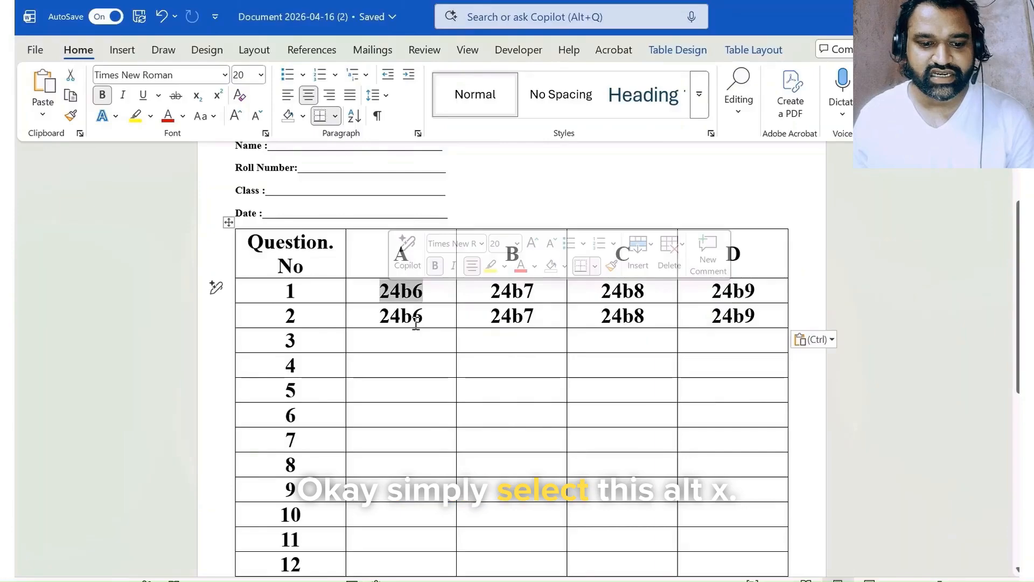
{"action": "key", "text": "alt+x"}
{"action": "double_click", "coordinate": [524, 291]}
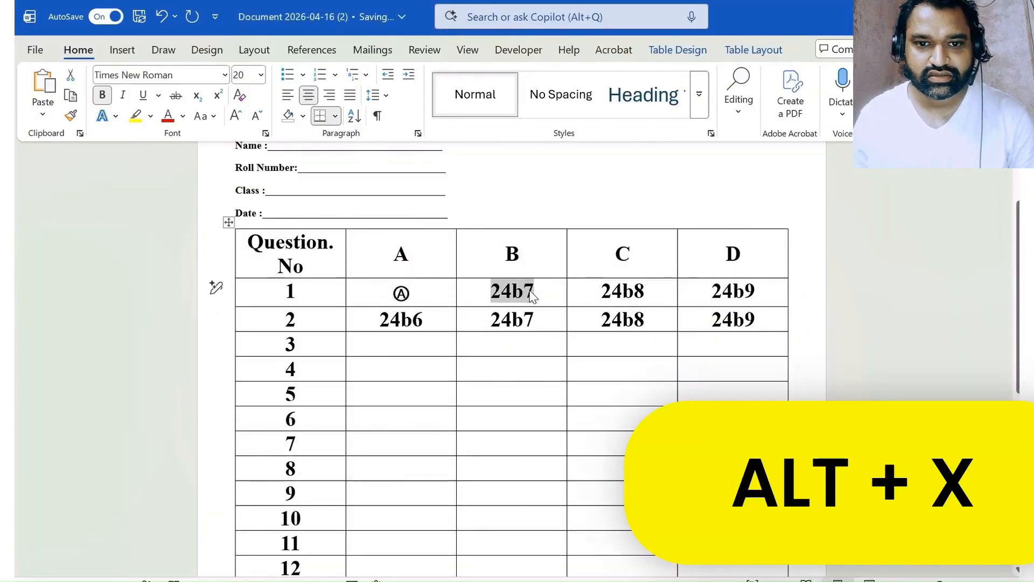
{"action": "double_click", "coordinate": [605, 297]}
{"action": "double_click", "coordinate": [733, 292]}
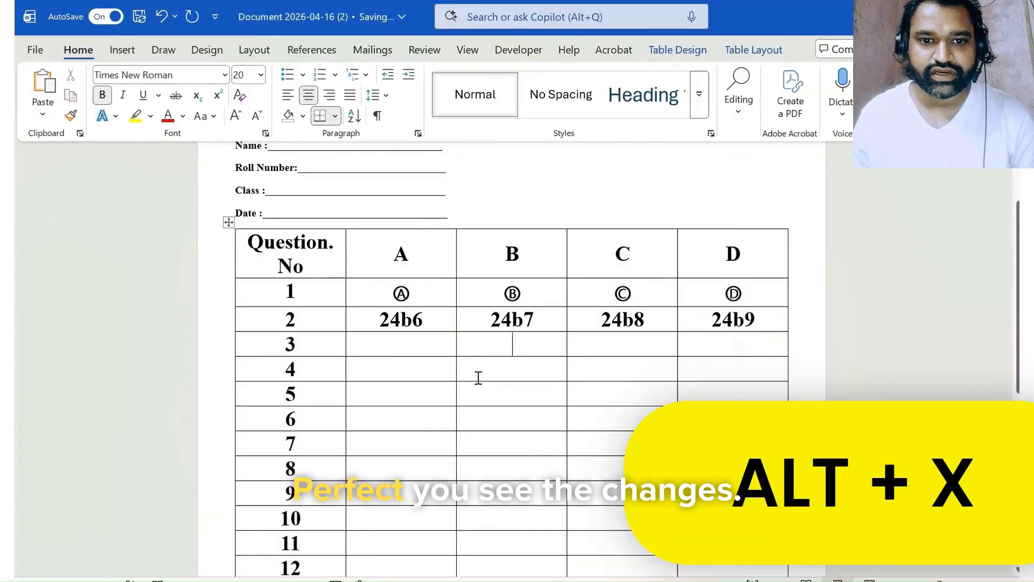
- Convert the four Unicode codes in the question 2 row to the circled letters A, B, C and D
{"action": "double_click", "coordinate": [401, 321]}
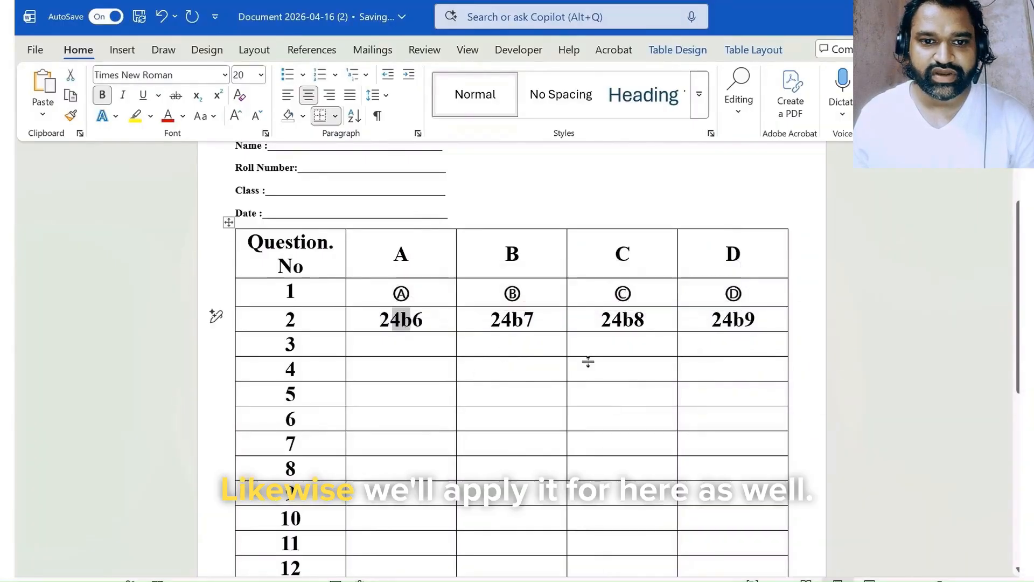
{"action": "key", "text": "alt+x"}
{"action": "double_click", "coordinate": [511, 319]}
{"action": "key", "text": "alt+x"}
{"action": "double_click", "coordinate": [617, 322]}
{"action": "key", "text": "alt+x"}
{"action": "double_click", "coordinate": [730, 325]}
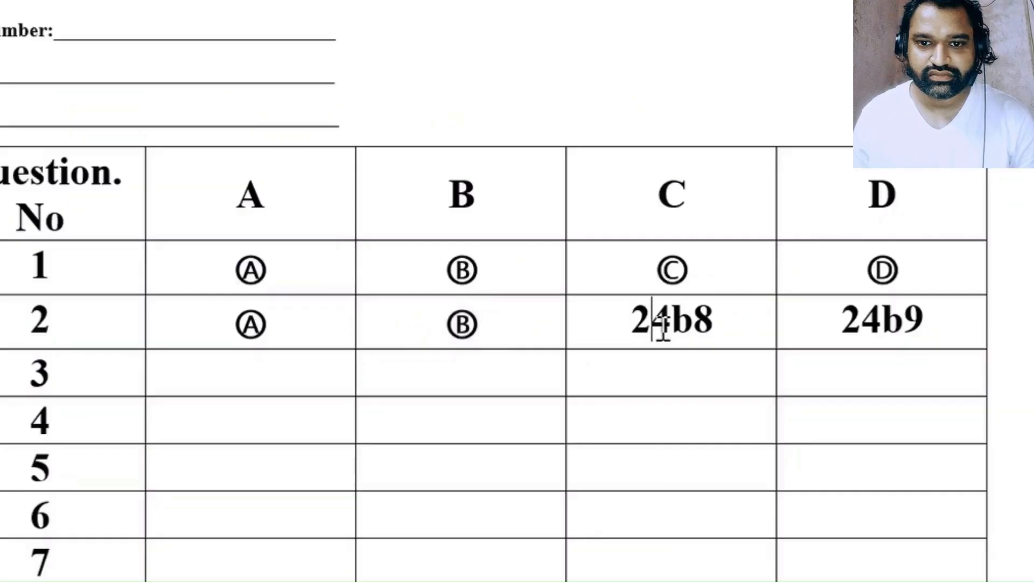
{"action": "key", "text": "alt+x"}
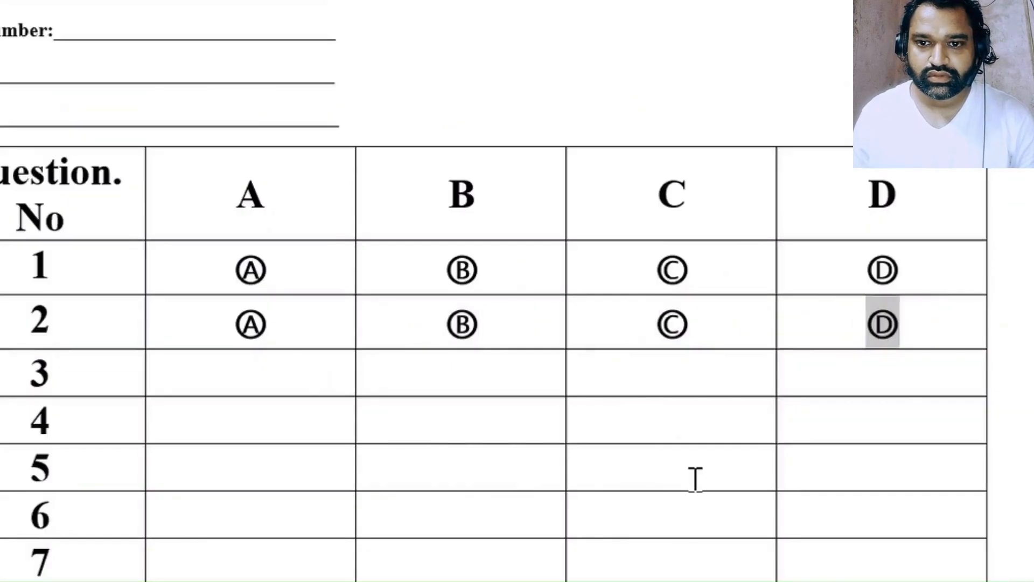
- Copy the circled letters from the question 1 and 2 rows into columns A to D of the rows for questions 3 to 20
{"action": "left_click_drag", "start_coordinate": [207, 266], "coordinate": [861, 330]}
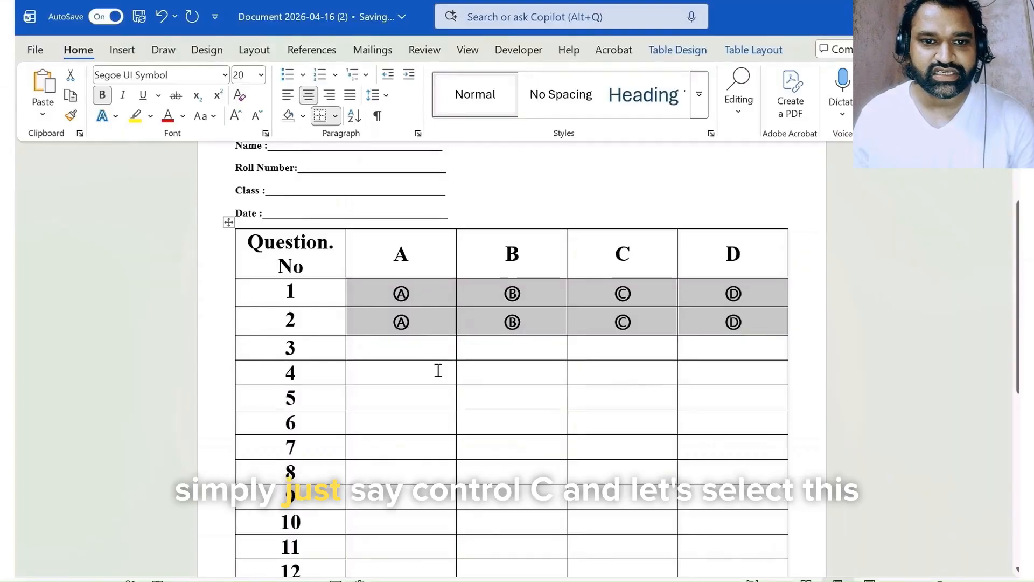
{"action": "left_click", "coordinate": [427, 355]}
{"action": "scroll", "coordinate": [512, 422], "scroll_direction": "down", "scroll_amount": 6}
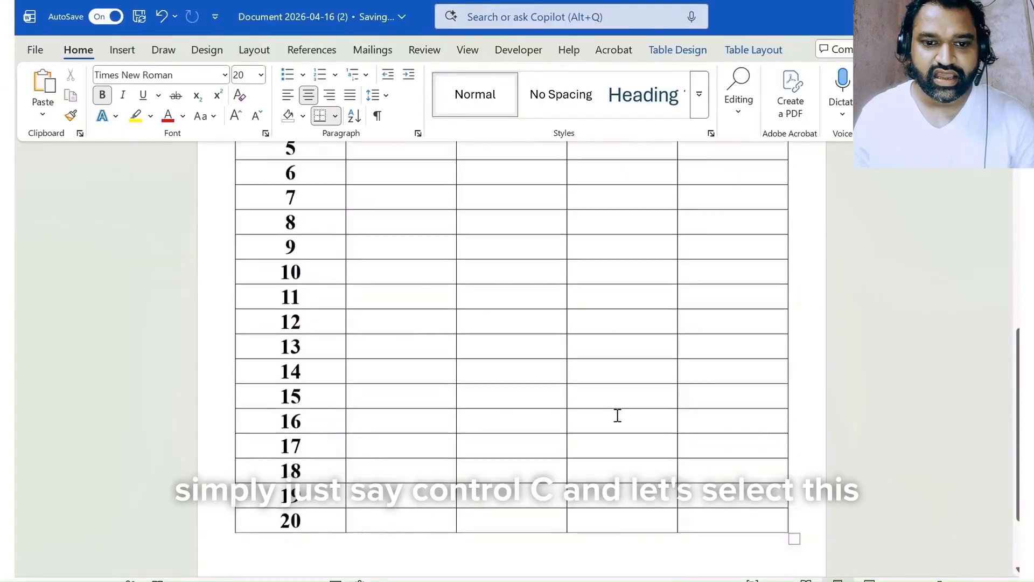
{"action": "left_click", "coordinate": [718, 457], "text": "shift"}
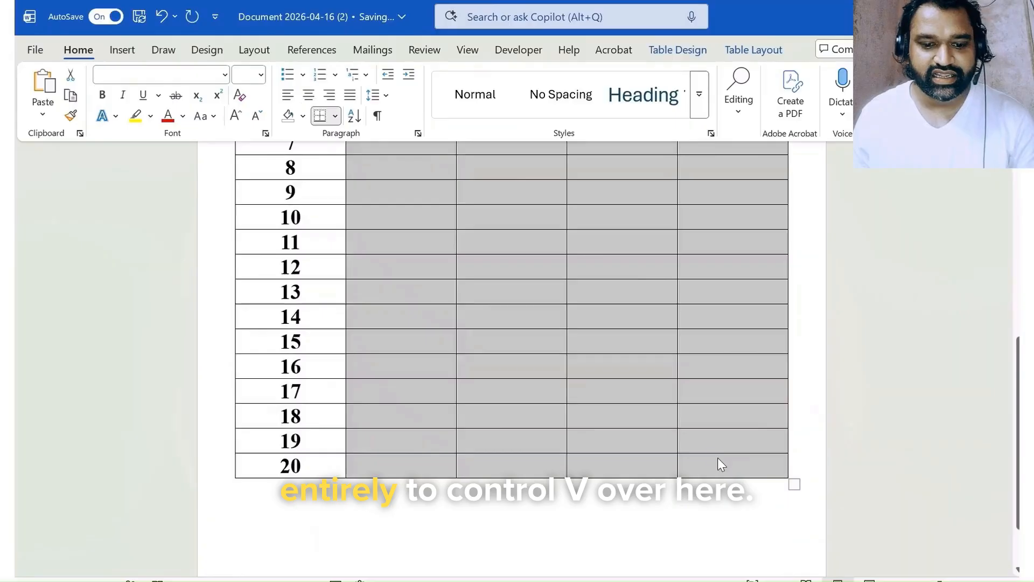
{"action": "type", "text": "Ⓐ\tⒷ\tⒸ\tⒹ Ⓐ\tⒷ\tⒸ\tⒹ Ⓐ\tⒷ\tⒸ\tⒹ Ⓐ\tⒷ\tⒸ\tⒹ Ⓐ\tⒷ\tⒸ\tⒹ Ⓐ\tⒷ\tⒸ\tⒹ Ⓐ\tⒷ\tⒸ\tⒹ Ⓐ\tⒷ\tⒸ\tⒹ Ⓐ\tⒷ\tⒸ\tⒹ Ⓐ\tⒷ\tⒸ\tⒹ Ⓐ\tⒷ\tⒸ\tⒹ Ⓐ\tⒷ\tⒸ\tⒹ Ⓐ\tⒷ\tⒸ\tⒹ Ⓐ\tⒷ\tⒸ\tⒹ"}
{"action": "scroll", "coordinate": [658, 426], "scroll_direction": "up", "scroll_amount": 5}
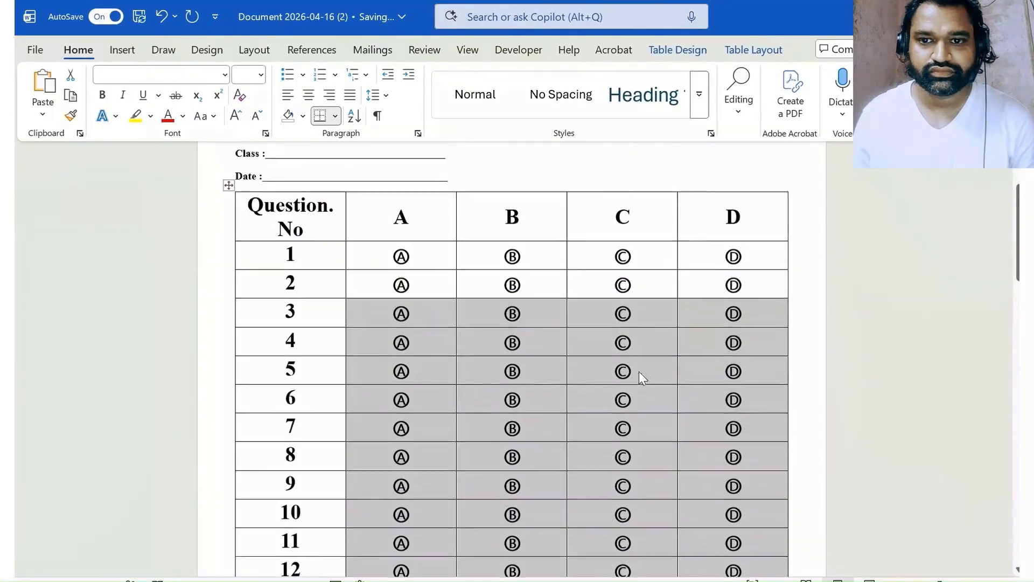
{"action": "left_click", "coordinate": [638, 380]}
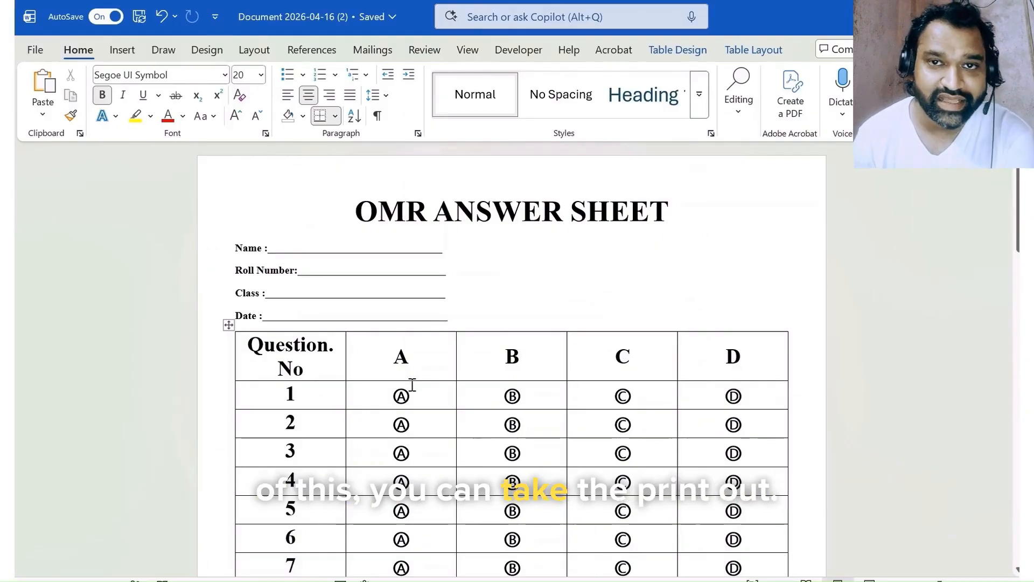
- Export the document as a PDF named OMR sheet in the Downloads folder
{"action": "left_click", "coordinate": [35, 50]}
{"action": "left_click", "coordinate": [60, 449]}
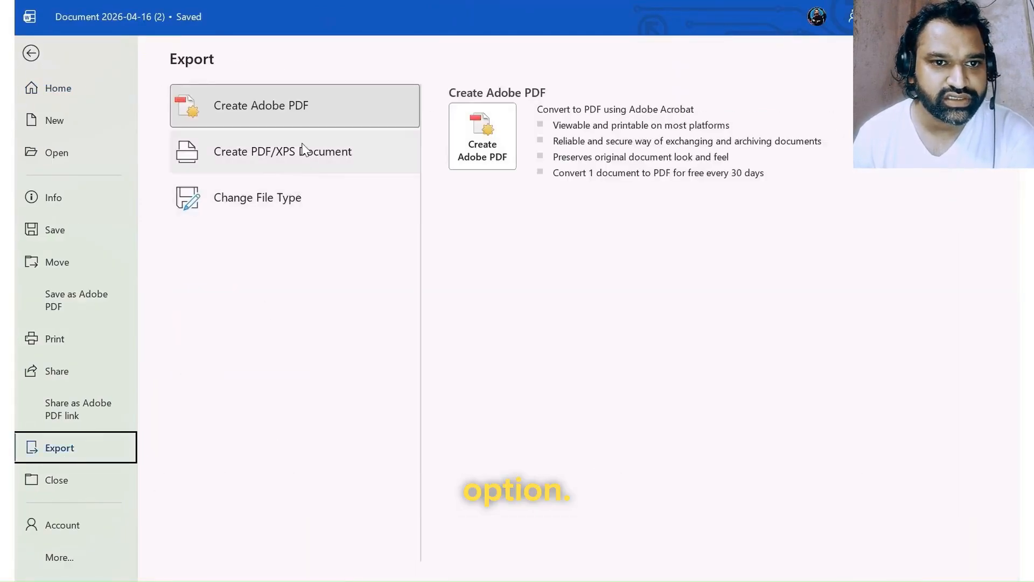
{"action": "left_click", "coordinate": [243, 169]}
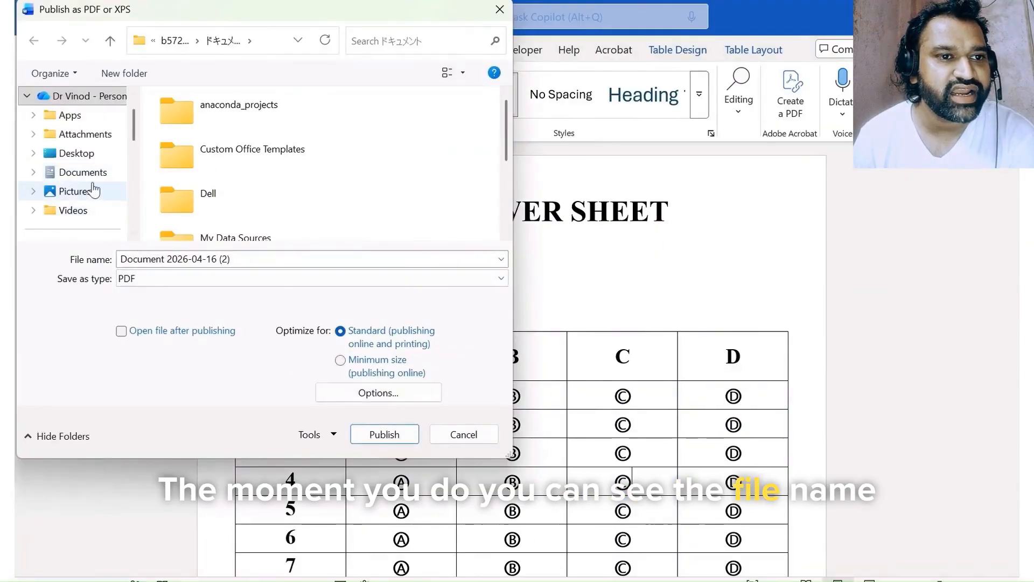
{"action": "scroll", "coordinate": [70, 192], "scroll_direction": "up", "scroll_amount": 1}
{"action": "scroll", "coordinate": [70, 215], "scroll_direction": "down", "scroll_amount": 3}
{"action": "left_click", "coordinate": [77, 191]}
{"action": "left_click", "coordinate": [202, 257]}
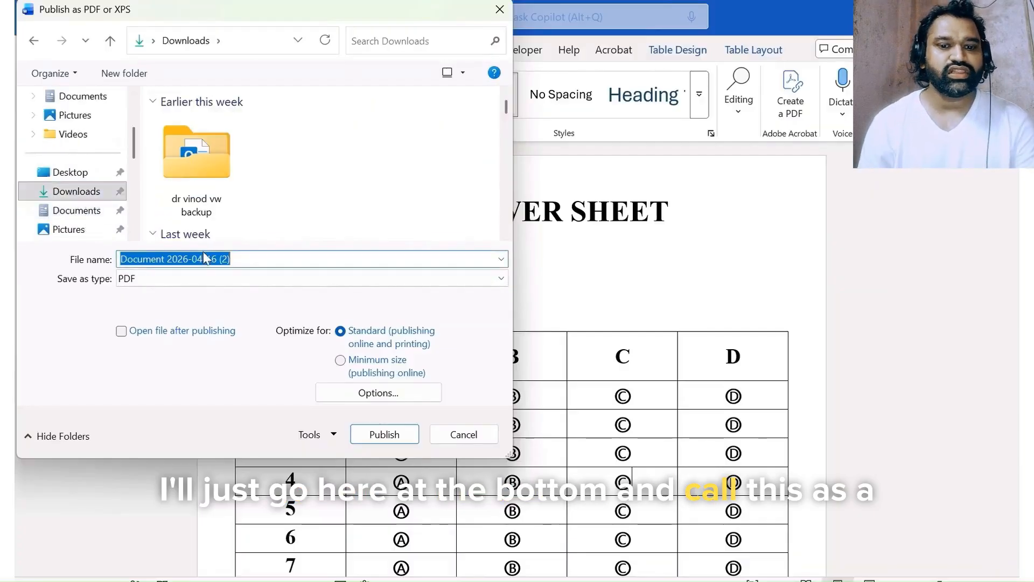
{"action": "type", "text": "OMR shee"}
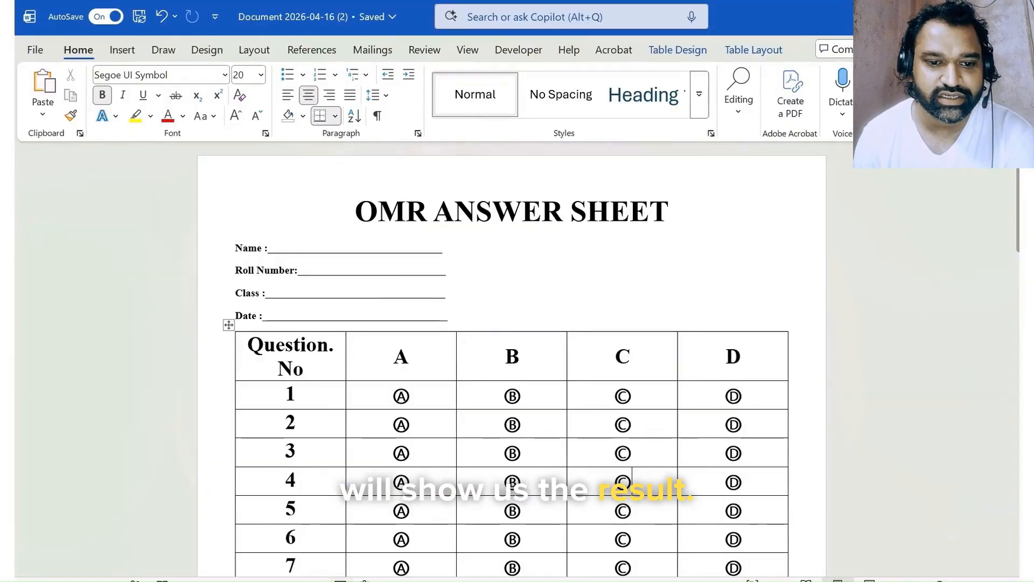
- Switch to File Explorer and open the OMR sheet PDF from the Downloads folder in a maximized window
{"action": "key", "text": "super+e"}
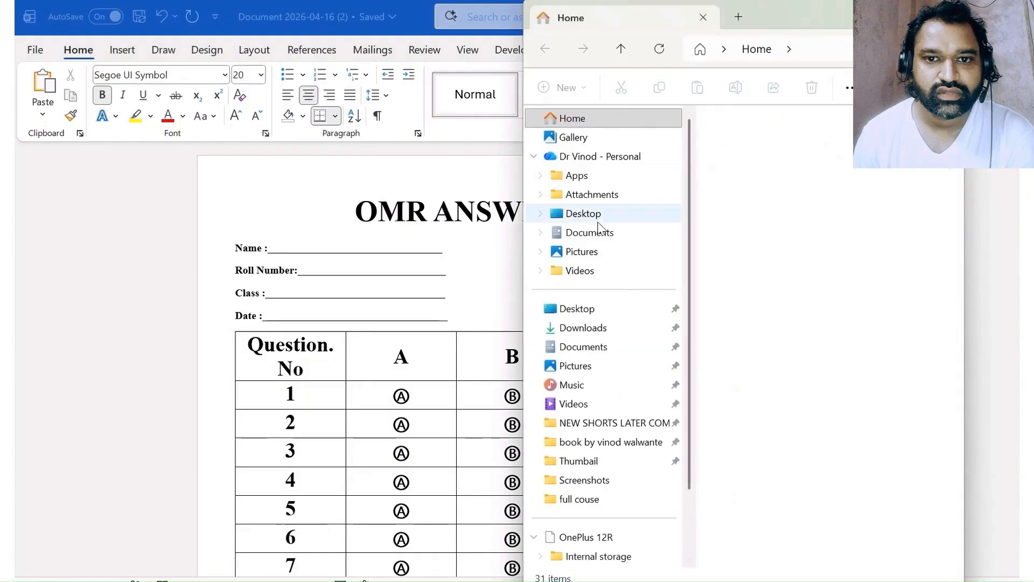
{"action": "left_click", "coordinate": [594, 332]}
{"action": "left_click_drag", "start_coordinate": [816, 31], "coordinate": [549, 32]}
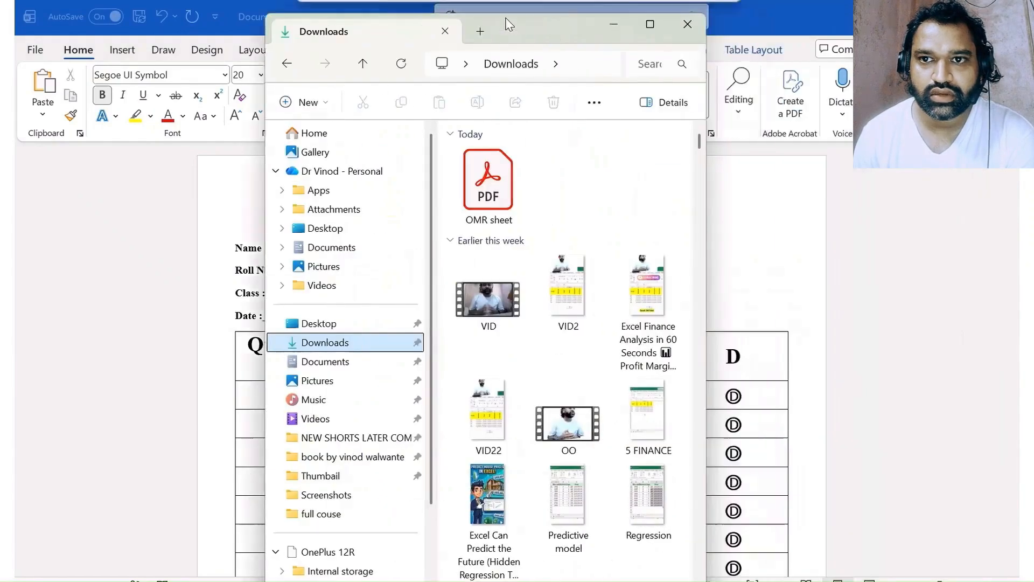
{"action": "double_click", "coordinate": [542, 171]}
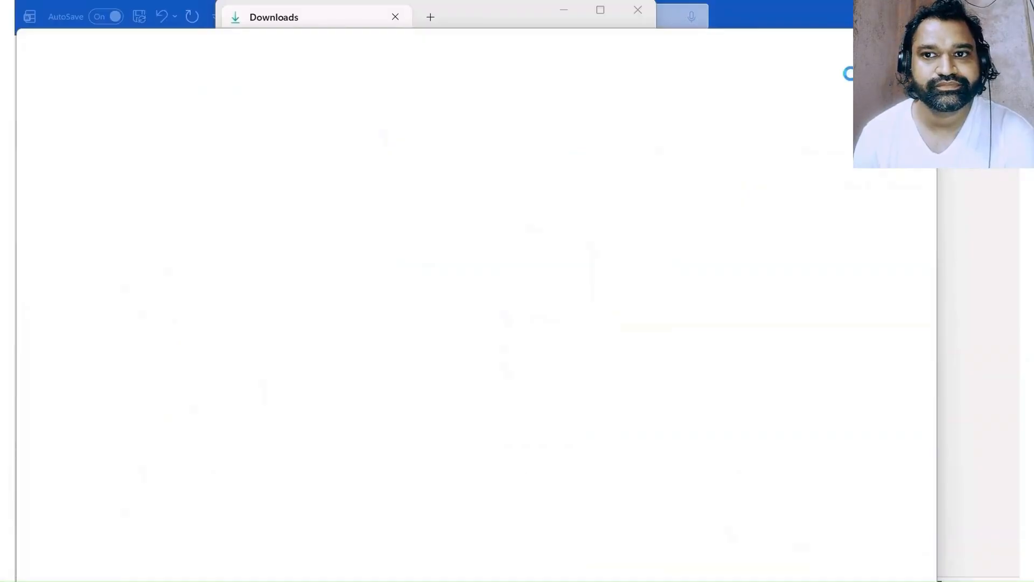
{"action": "left_click", "coordinate": [879, 41]}
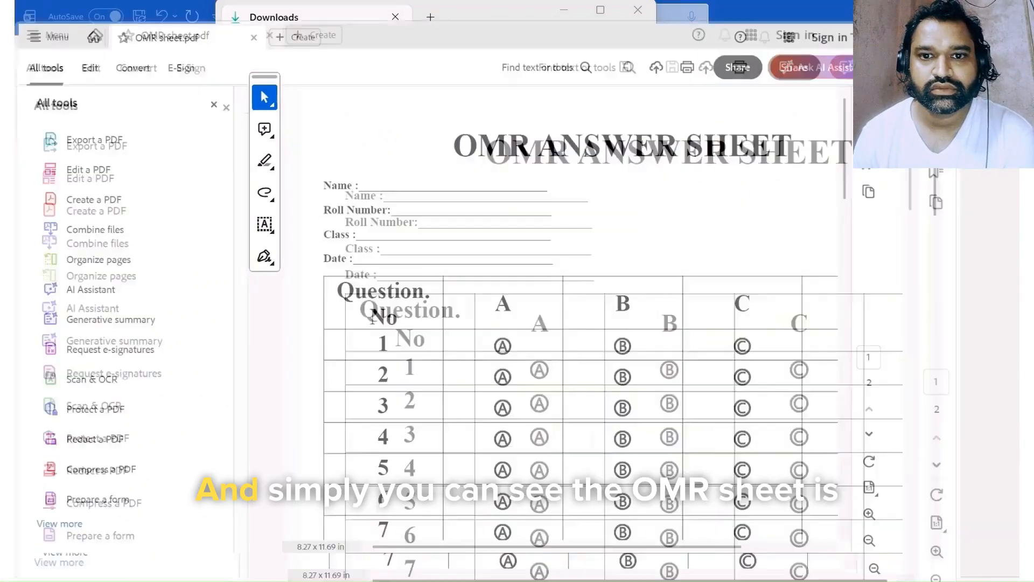
- Close the All tools pane and check the title, detail lines and all 20 question rows in the PDF
{"action": "left_click", "coordinate": [218, 82]}
{"action": "scroll", "coordinate": [539, 253], "scroll_direction": "down", "scroll_amount": 5}
{"action": "scroll", "coordinate": [545, 264], "scroll_direction": "down", "scroll_amount": 7}
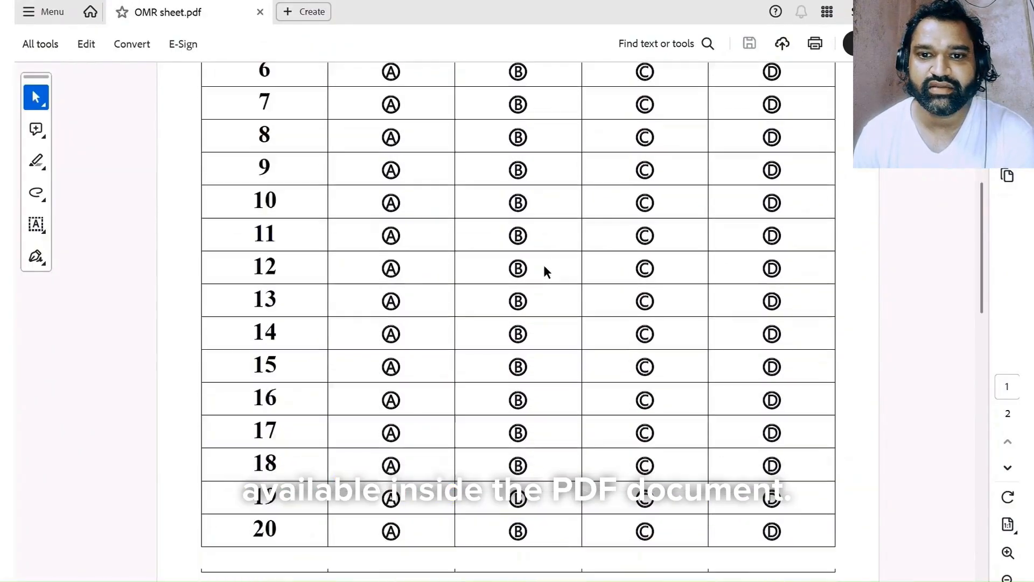
{"action": "scroll", "coordinate": [537, 269], "scroll_direction": "up", "scroll_amount": 8}
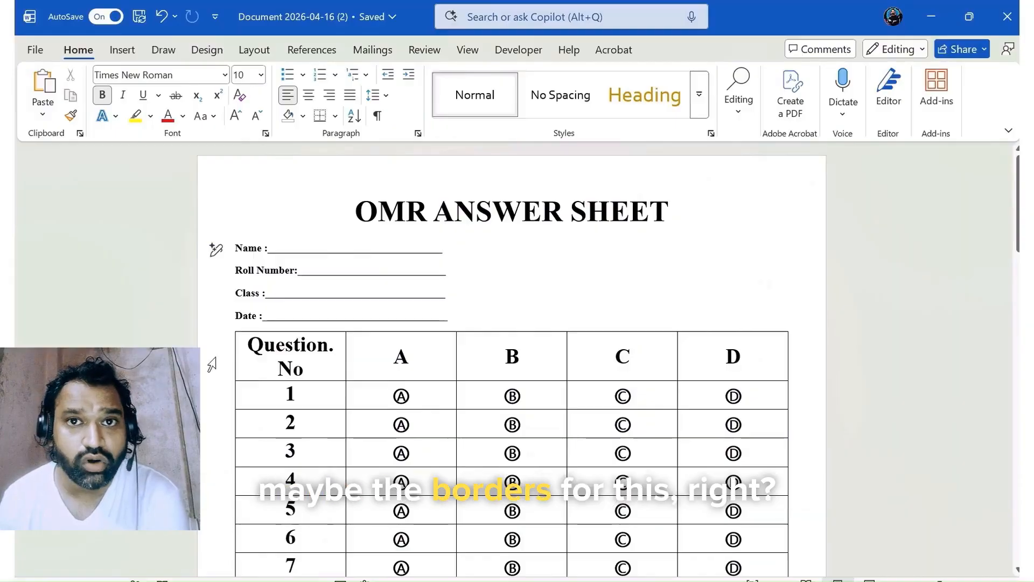
{"action": "left_click", "coordinate": [206, 58]}
{"action": "left_click", "coordinate": [45, 105]}
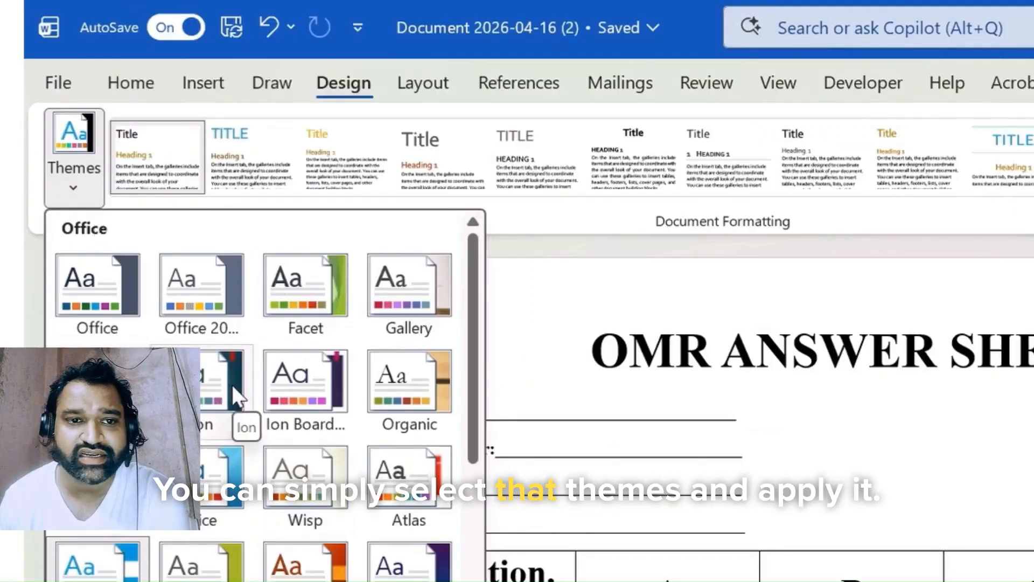
{"action": "key", "text": "Escape"}
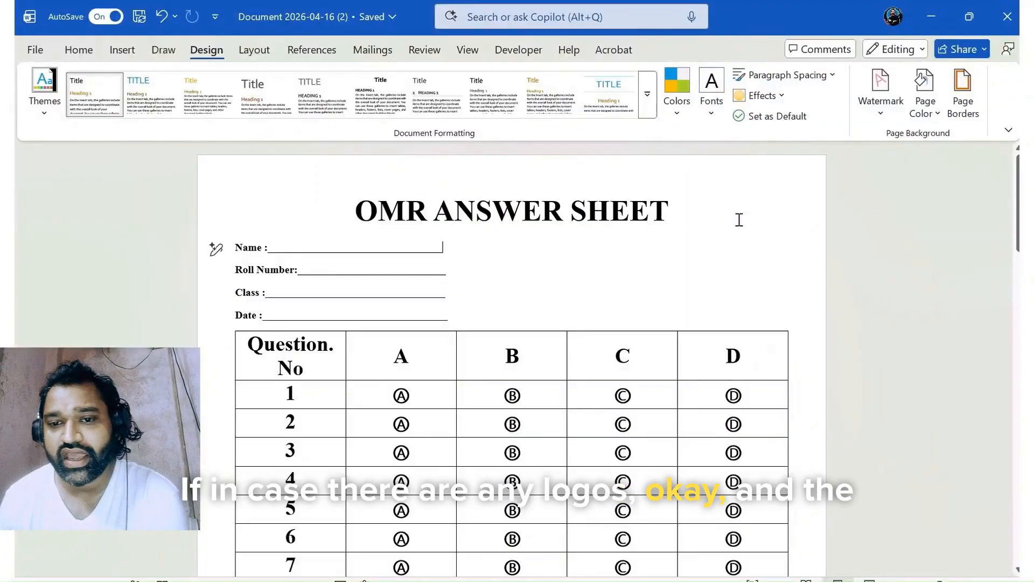
{"action": "left_click", "coordinate": [712, 89]}
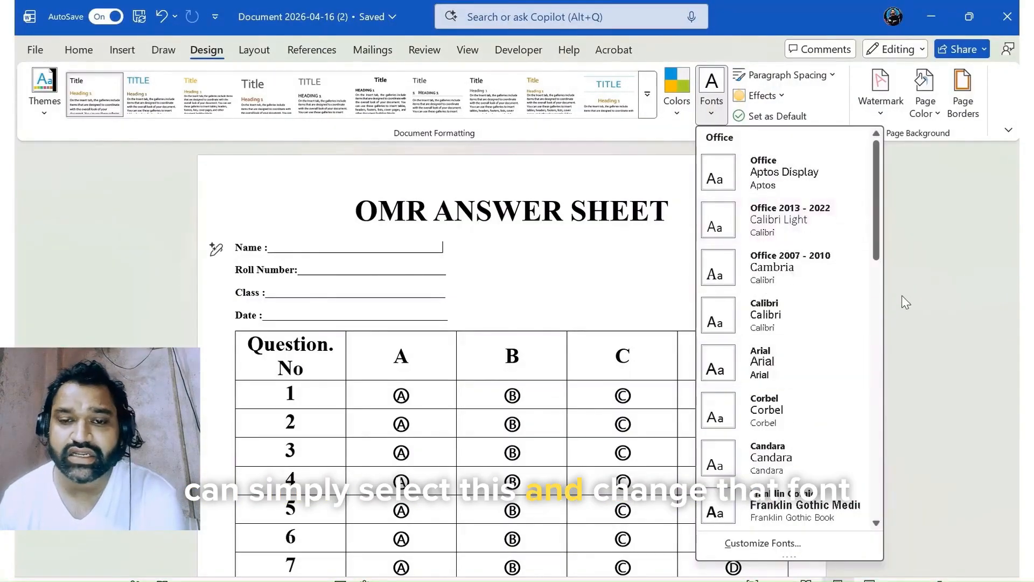
{"action": "left_click", "coordinate": [899, 278]}
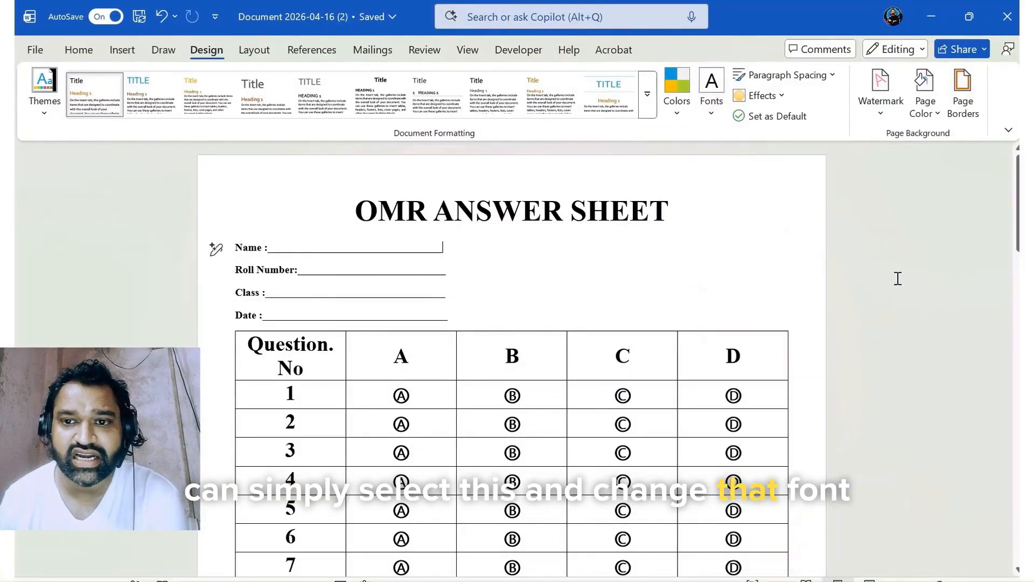
- Add a solid ½ pt page border on all four sides of the whole document
{"action": "left_click", "coordinate": [964, 106]}
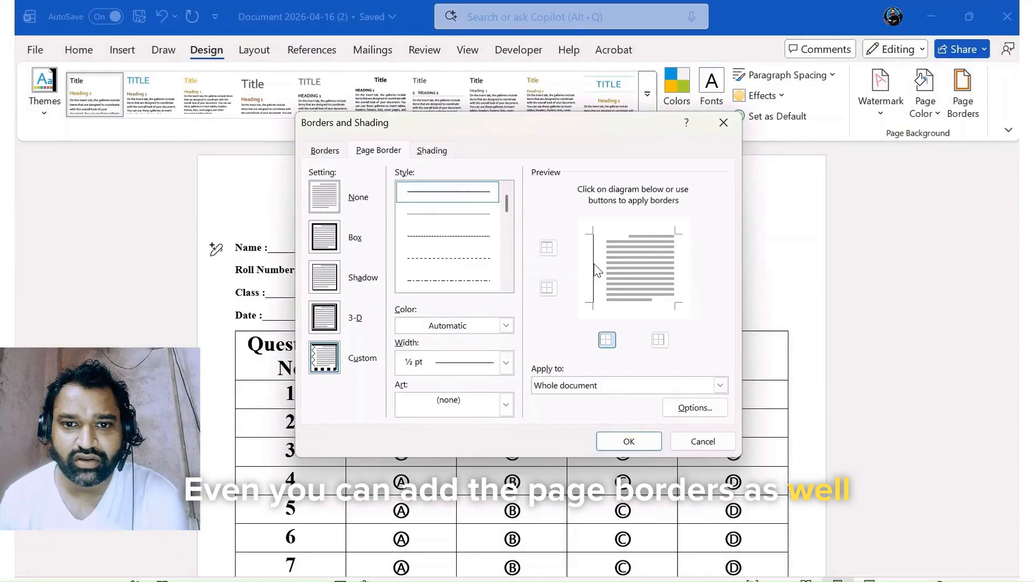
{"action": "left_click", "coordinate": [647, 235]}
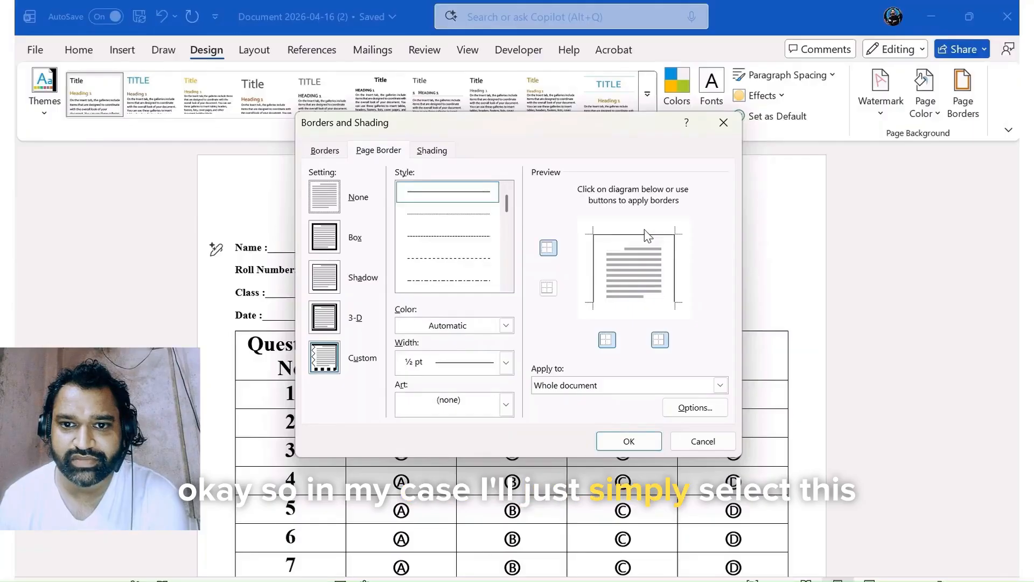
{"action": "left_click", "coordinate": [646, 304]}
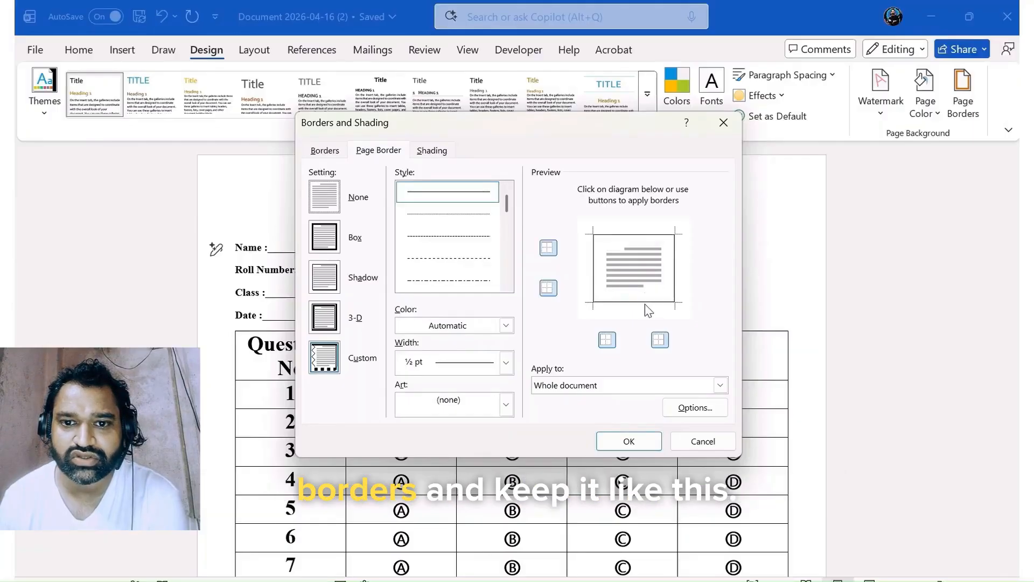
{"action": "left_click", "coordinate": [628, 439]}
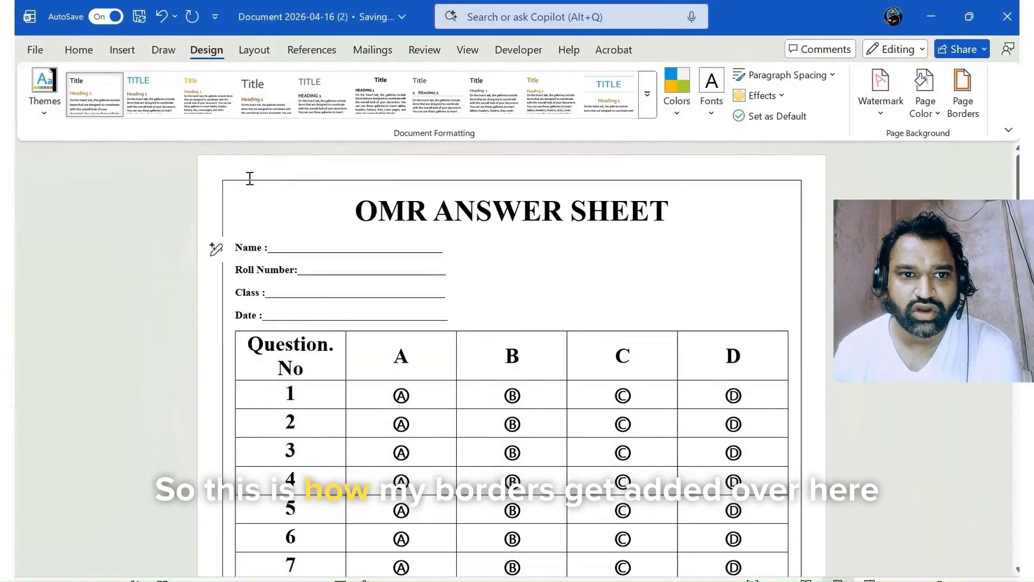
{"action": "scroll", "coordinate": [800, 298], "scroll_direction": "down", "scroll_amount": 2}
{"action": "scroll", "coordinate": [800, 298], "scroll_direction": "down", "scroll_amount": 8}
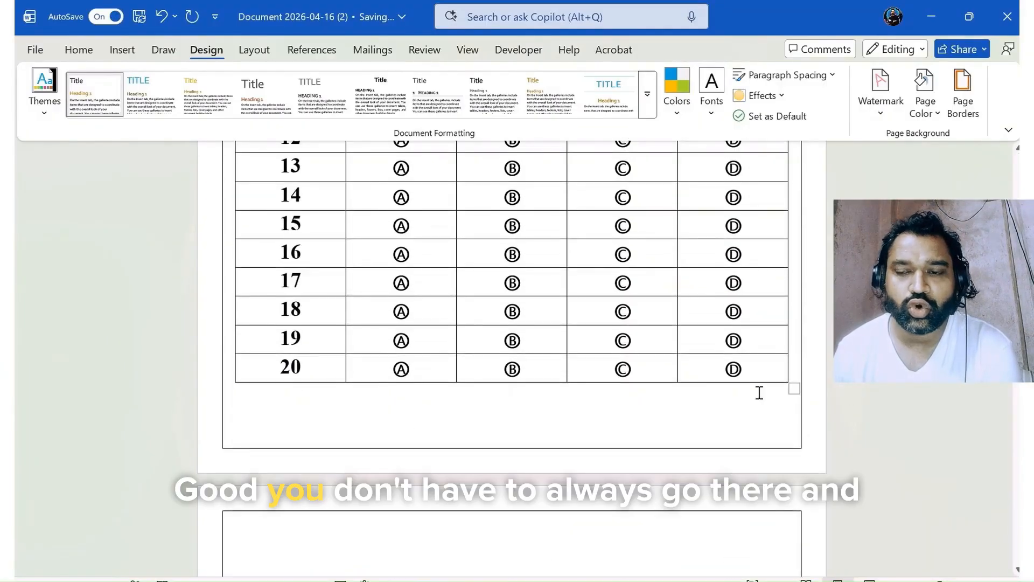
{"action": "scroll", "coordinate": [720, 383], "scroll_direction": "up", "scroll_amount": 2}
{"action": "scroll", "coordinate": [699, 297], "scroll_direction": "up", "scroll_amount": 8}
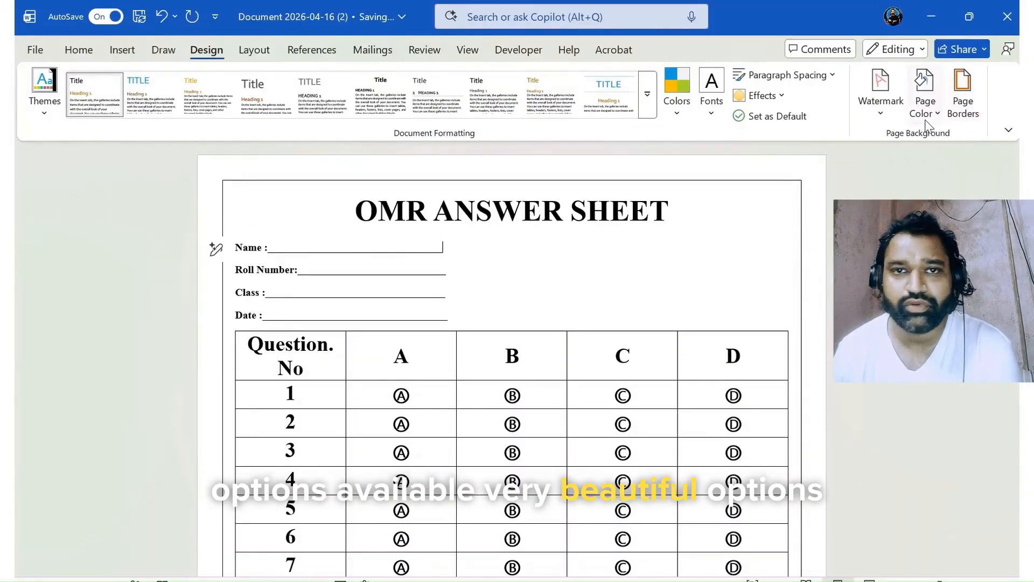
- Add the CONFIDENTIAL 1 diagonal watermark to the answer sheet and check it behind the table
{"action": "left_click", "coordinate": [926, 111]}
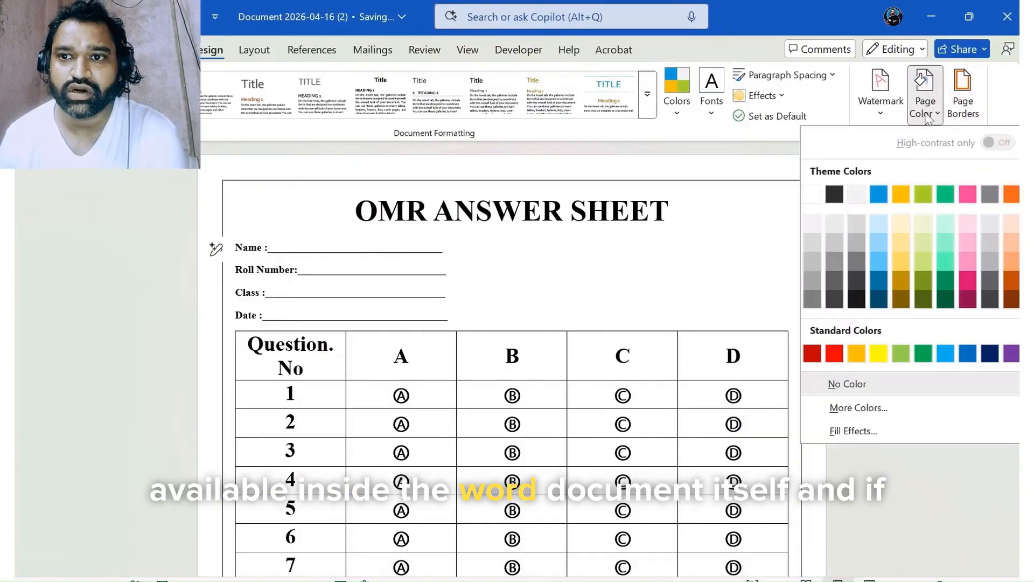
{"action": "left_click", "coordinate": [877, 105]}
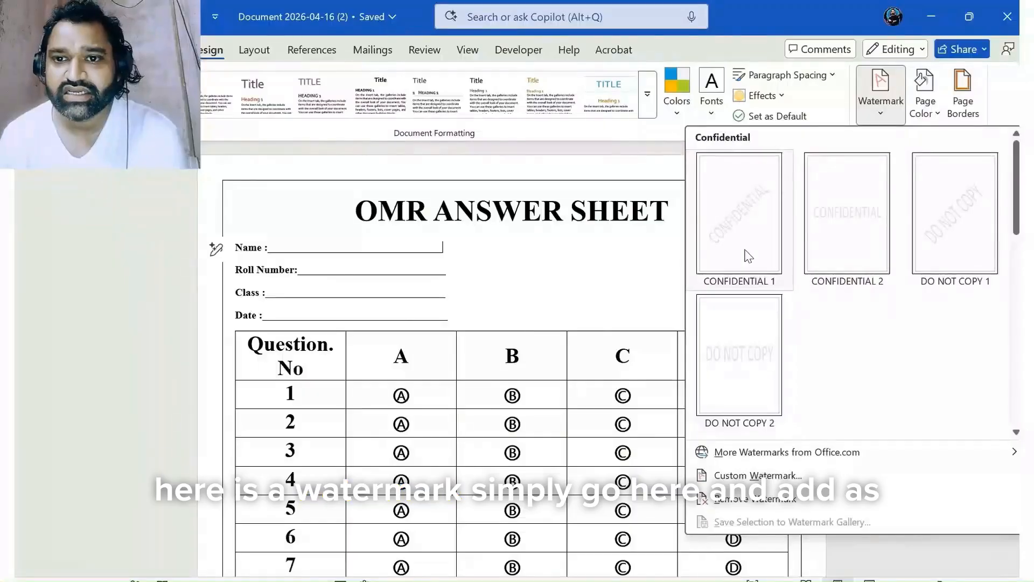
{"action": "left_click", "coordinate": [539, 344]}
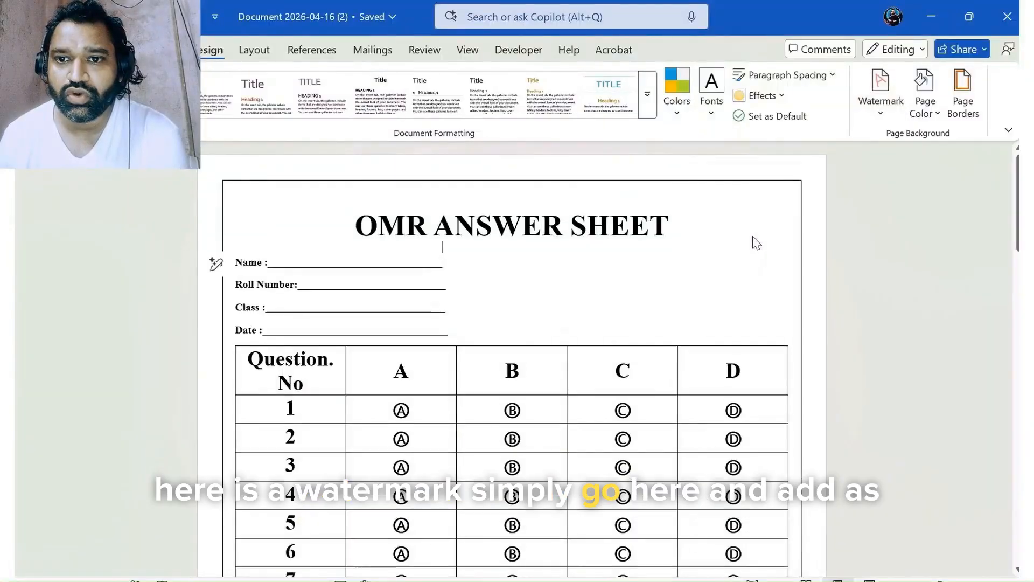
{"action": "scroll", "coordinate": [662, 383], "scroll_direction": "down", "scroll_amount": 5}
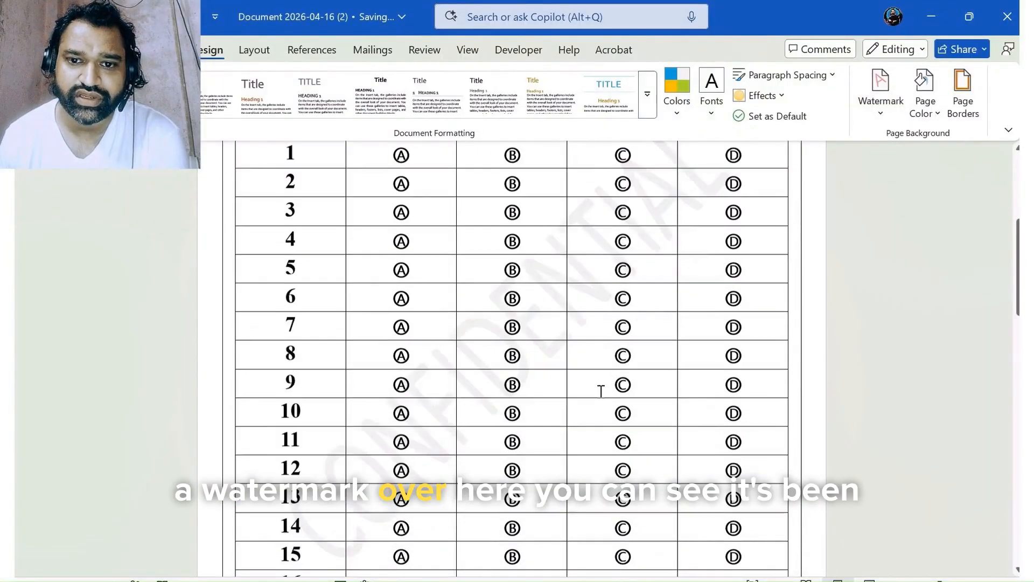
{"action": "scroll", "coordinate": [601, 390], "scroll_direction": "down", "scroll_amount": 2}
{"action": "scroll", "coordinate": [668, 307], "scroll_direction": "up", "scroll_amount": 10}
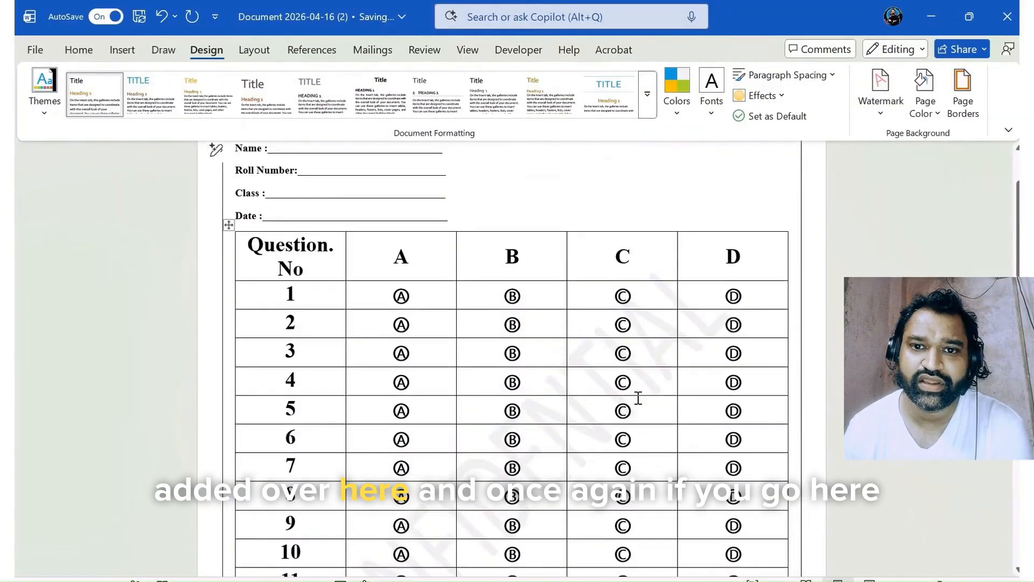
{"action": "left_click", "coordinate": [35, 50]}
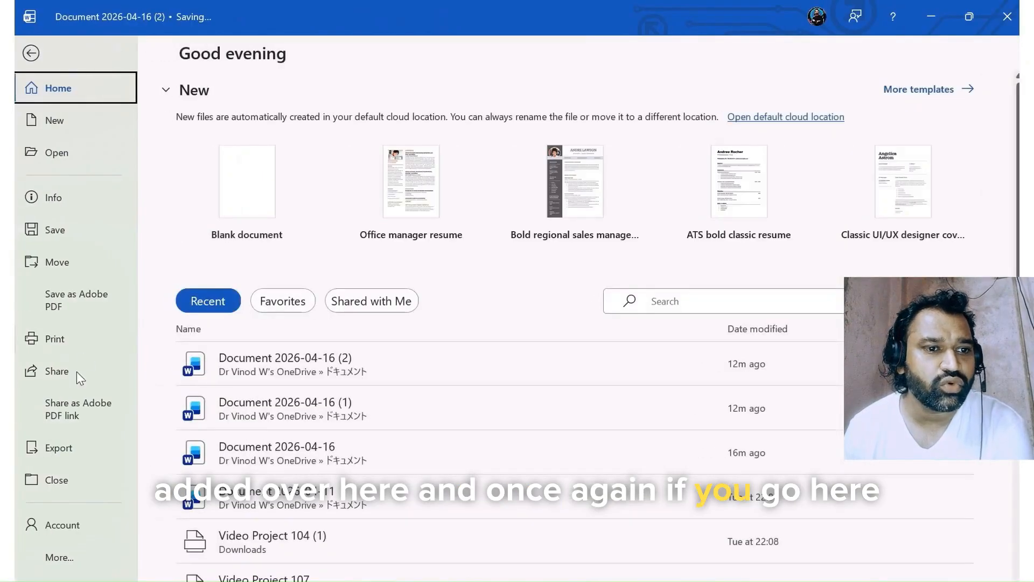
{"action": "left_click", "coordinate": [75, 451]}
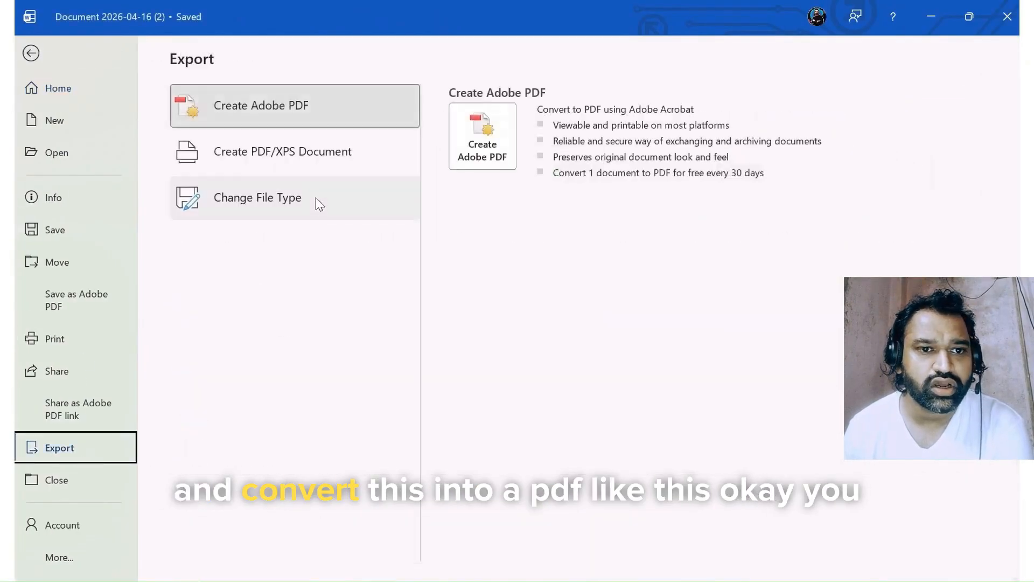
{"action": "left_click", "coordinate": [332, 156]}
{"action": "key", "text": "Escape"}
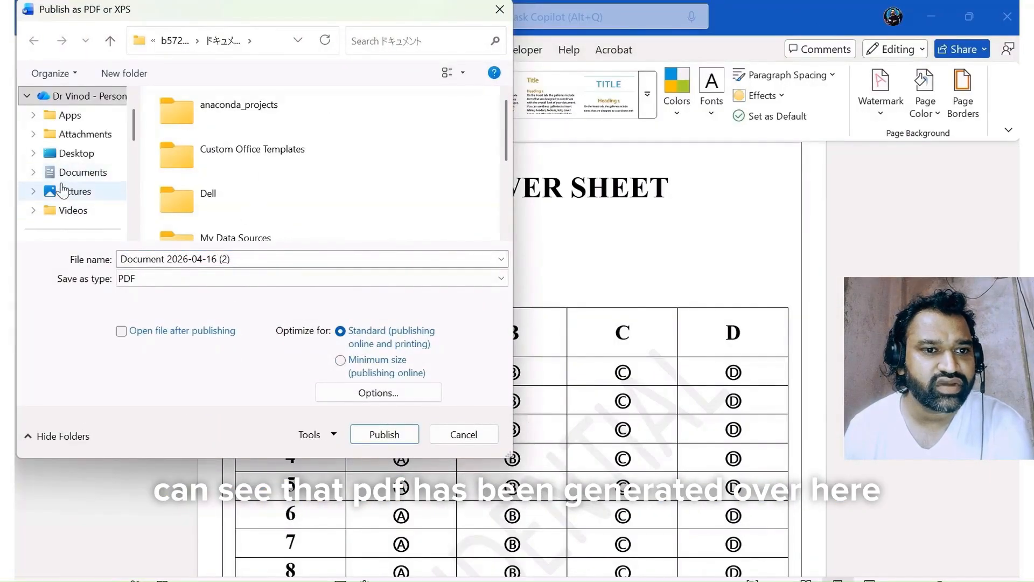
{"action": "scroll", "coordinate": [62, 189], "scroll_direction": "up", "scroll_amount": 1}
{"action": "scroll", "coordinate": [102, 201], "scroll_direction": "down", "scroll_amount": 4}
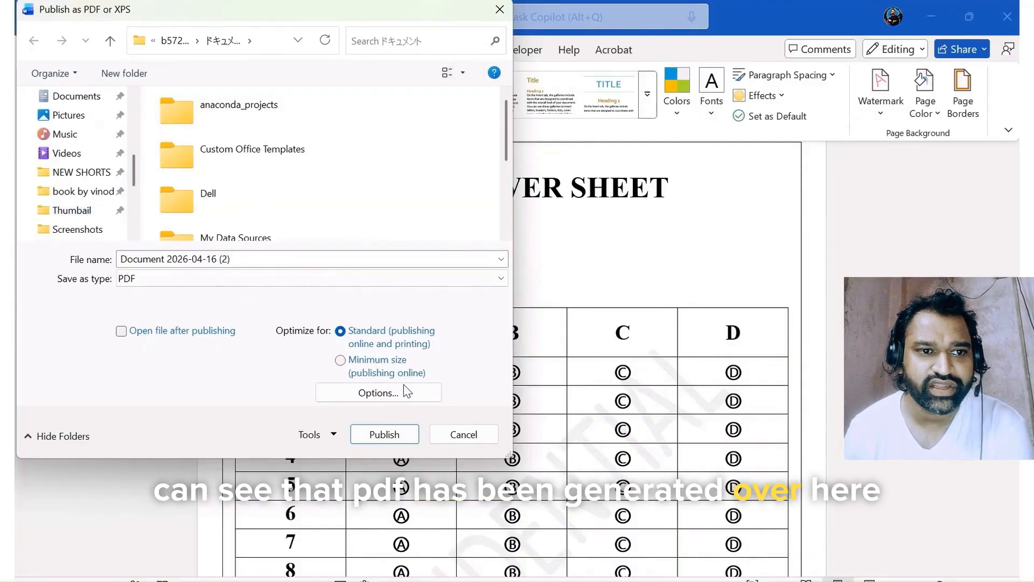
{"action": "left_click", "coordinate": [463, 434]}
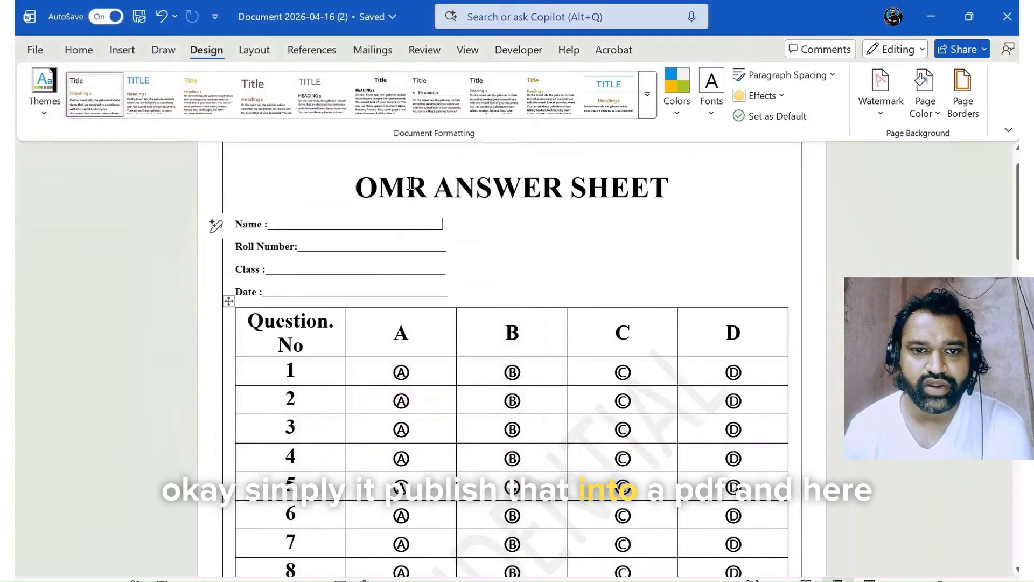
- Recolor the OMR ANSWER SHEET title and the Name, Roll Number, Class and Date lines light blue
{"action": "left_click_drag", "start_coordinate": [340, 188], "coordinate": [687, 197]}
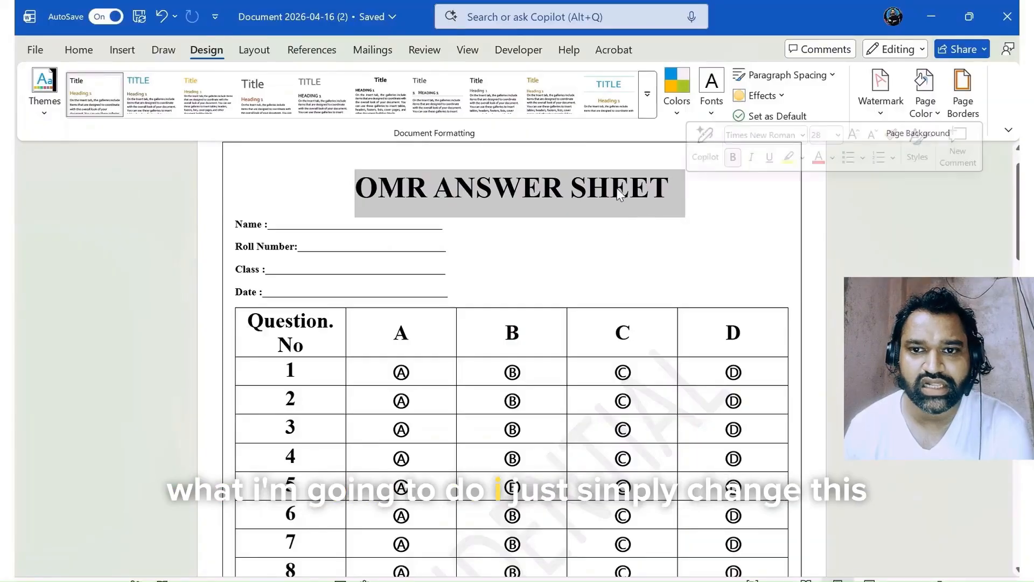
{"action": "left_click", "coordinate": [80, 50]}
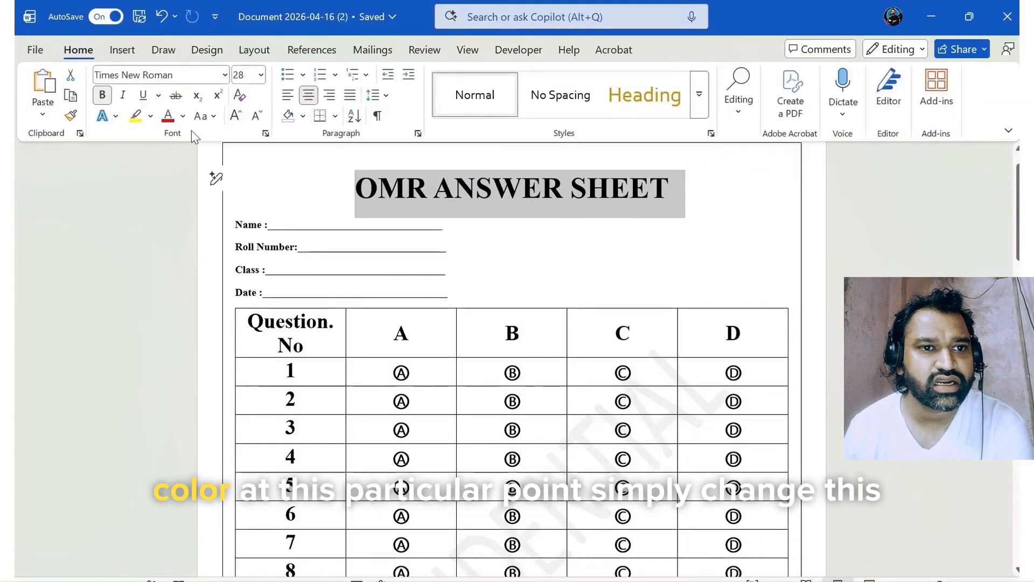
{"action": "left_click", "coordinate": [184, 116]}
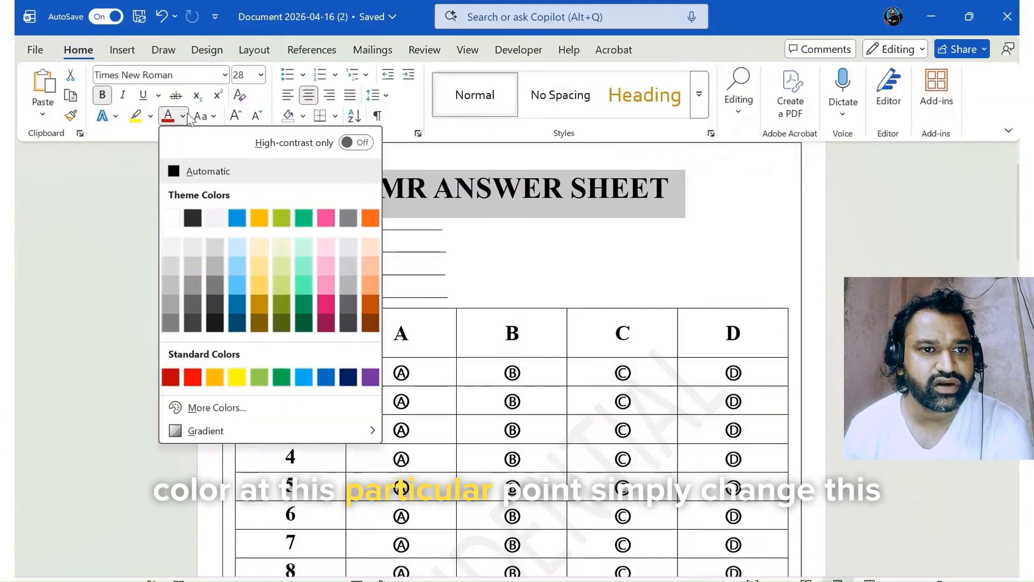
{"action": "left_click", "coordinate": [239, 285]}
{"action": "left_click", "coordinate": [305, 268]}
{"action": "left_click_drag", "start_coordinate": [239, 229], "coordinate": [428, 300]}
{"action": "left_click", "coordinate": [170, 115]}
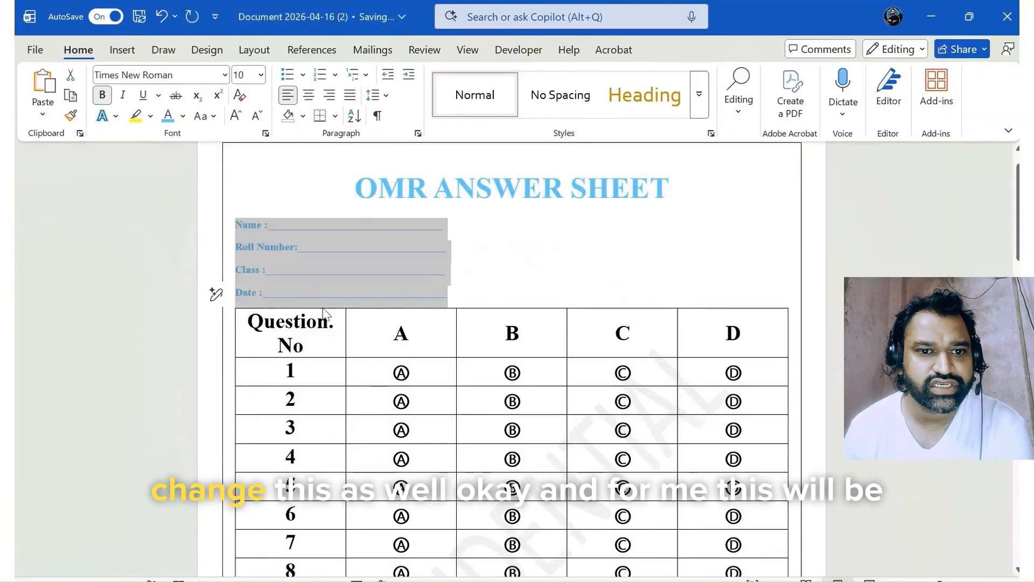
- Change the font color of the table's header row, from Question. No to D, to dark blue and check the sheet
{"action": "left_click", "coordinate": [323, 309]}
{"action": "left_click", "coordinate": [276, 323]}
{"action": "left_click_drag", "start_coordinate": [541, 328], "coordinate": [754, 328]}
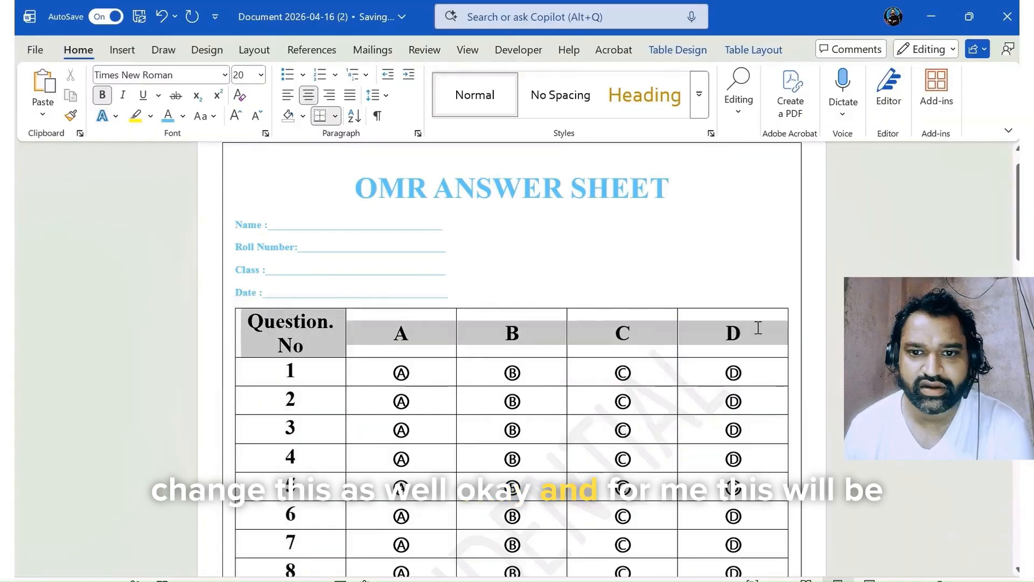
{"action": "left_click", "coordinate": [183, 116]}
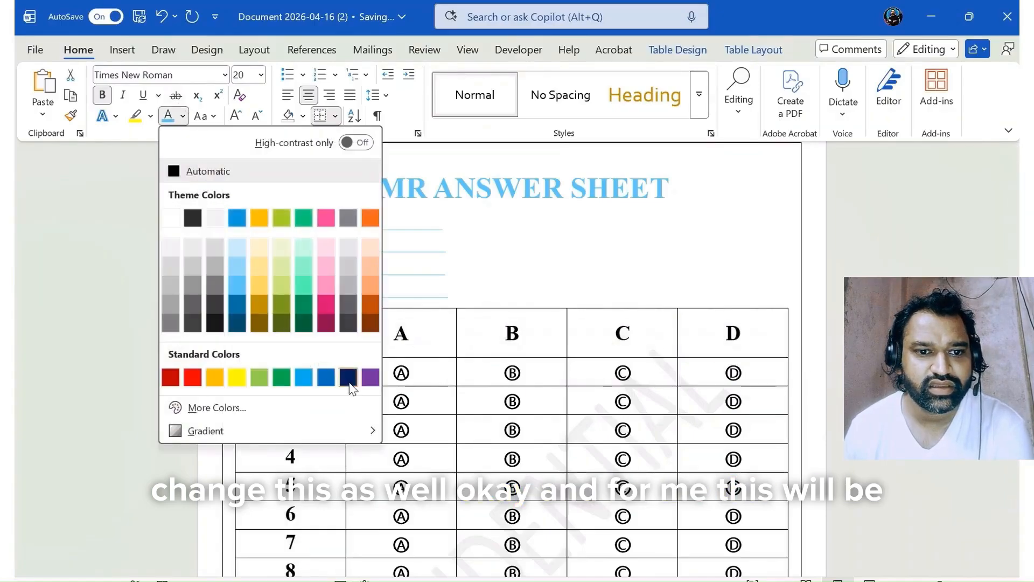
{"action": "left_click", "coordinate": [348, 377]}
{"action": "left_click", "coordinate": [506, 378]}
{"action": "scroll", "coordinate": [429, 399], "scroll_direction": "down", "scroll_amount": 5}
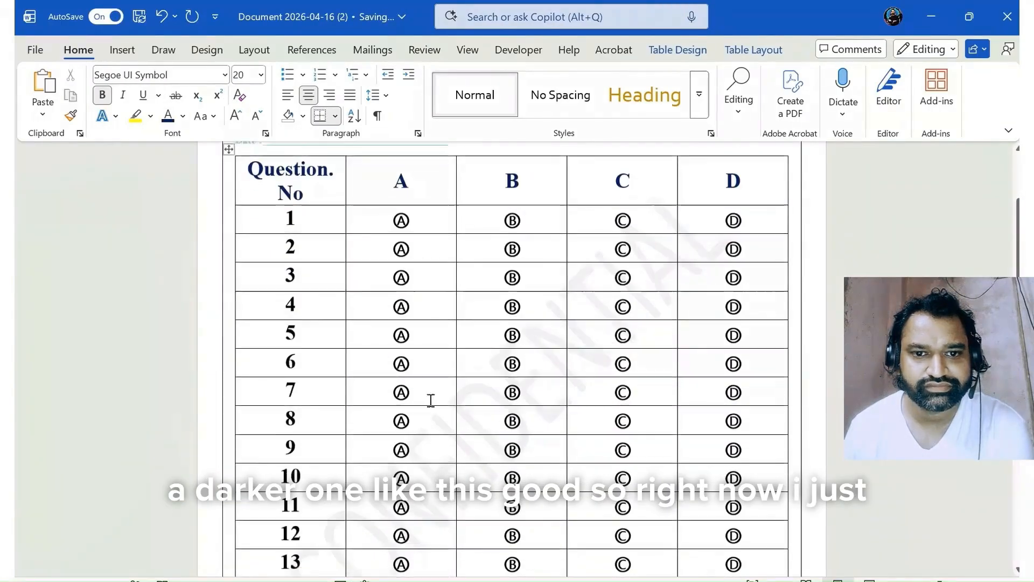
{"action": "scroll", "coordinate": [458, 422], "scroll_direction": "up", "scroll_amount": 4}
{"action": "scroll", "coordinate": [543, 456], "scroll_direction": "up", "scroll_amount": 1}
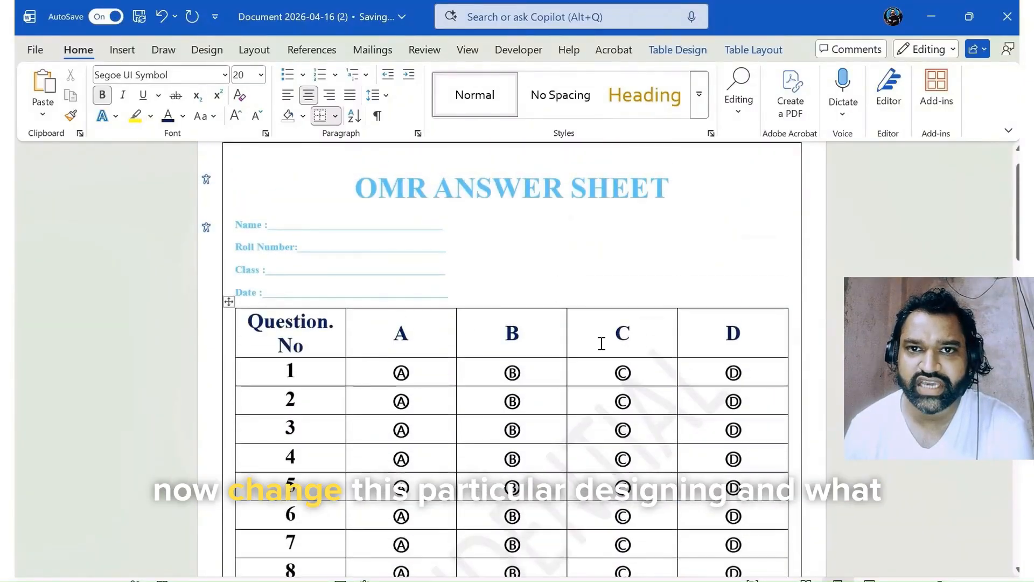
- Export the recolored answer sheet as a PDF named OMR sheet2 in the Downloads folder
{"action": "left_click", "coordinate": [215, 314]}
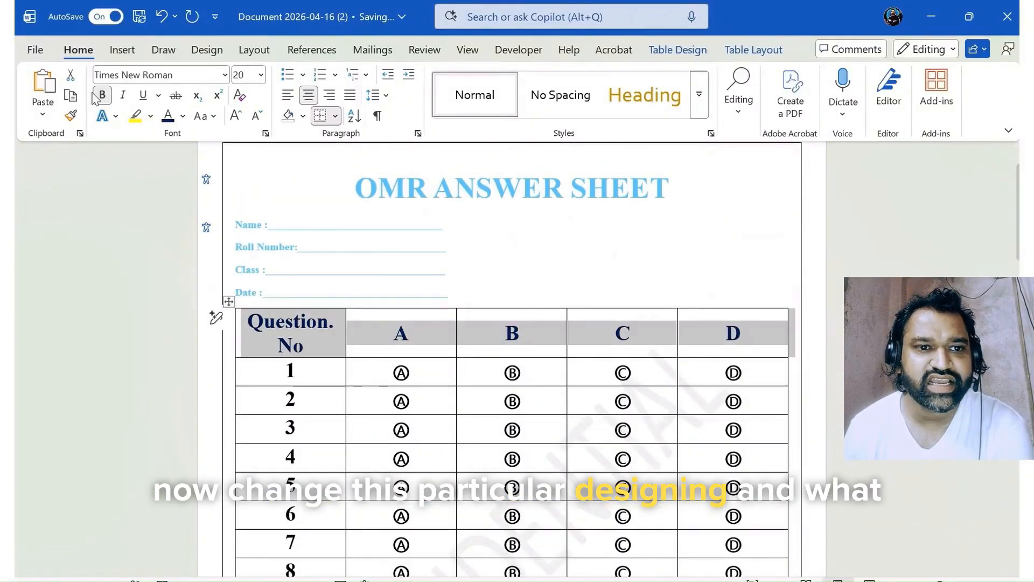
{"action": "left_click", "coordinate": [35, 50]}
{"action": "left_click", "coordinate": [98, 456]}
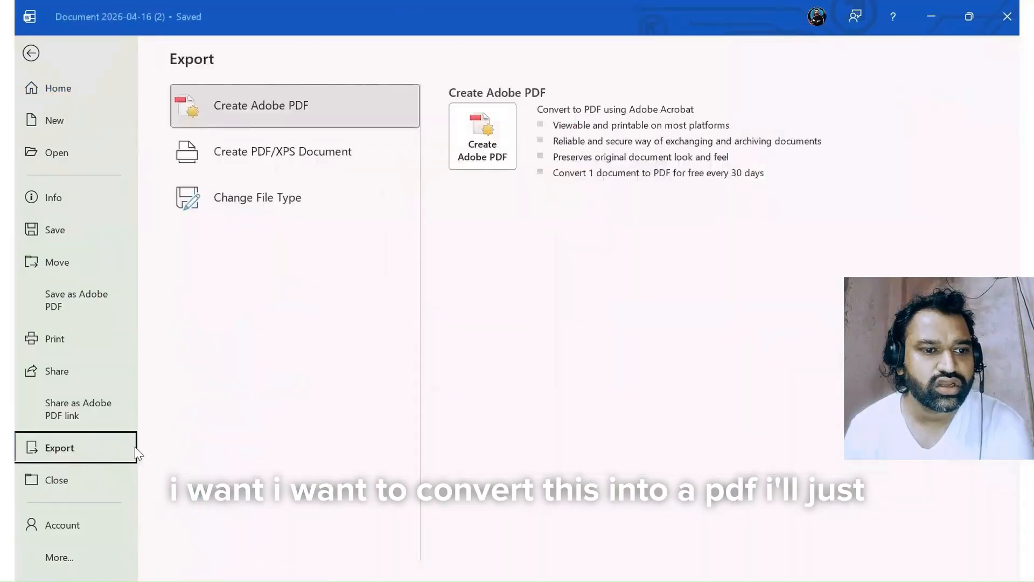
{"action": "left_click", "coordinate": [291, 154]}
{"action": "left_click", "coordinate": [503, 226]}
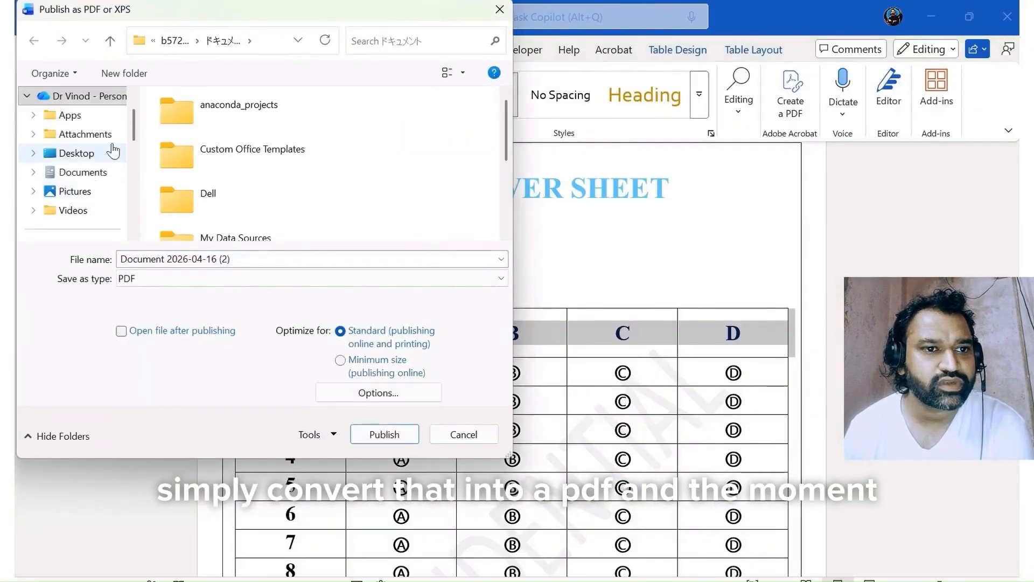
{"action": "scroll", "coordinate": [107, 140], "scroll_direction": "down", "scroll_amount": 3}
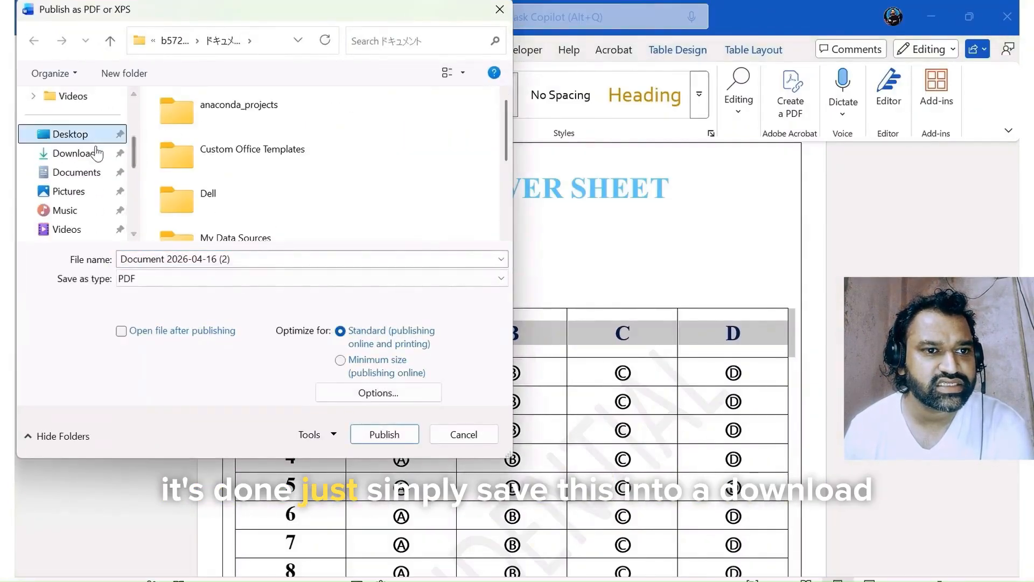
{"action": "left_click", "coordinate": [93, 155]}
{"action": "left_click", "coordinate": [200, 178]}
{"action": "left_click", "coordinate": [211, 259]}
{"action": "left_click", "coordinate": [211, 259]}
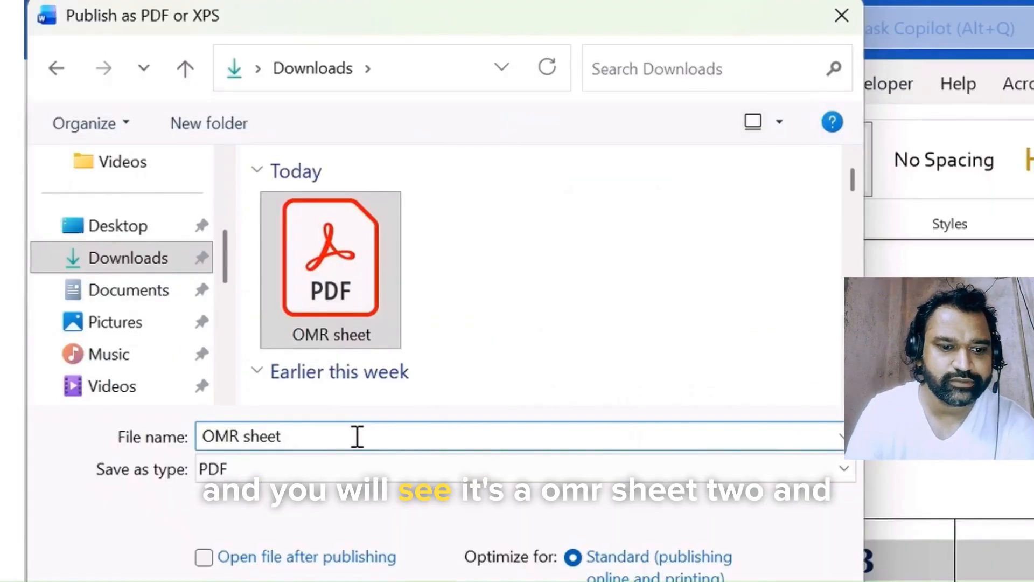
{"action": "type", "text": "2"}
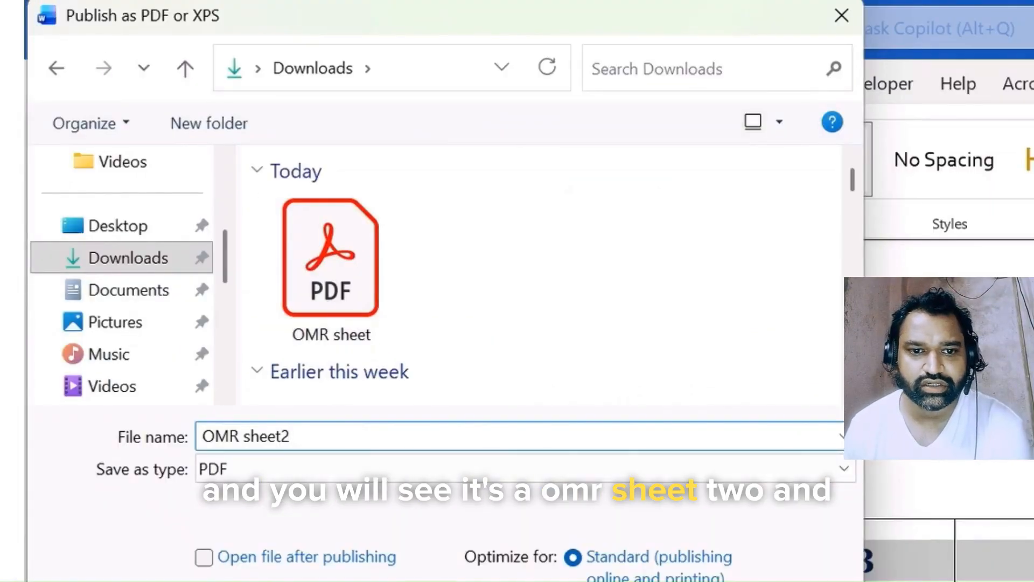
{"action": "key", "text": "Return"}
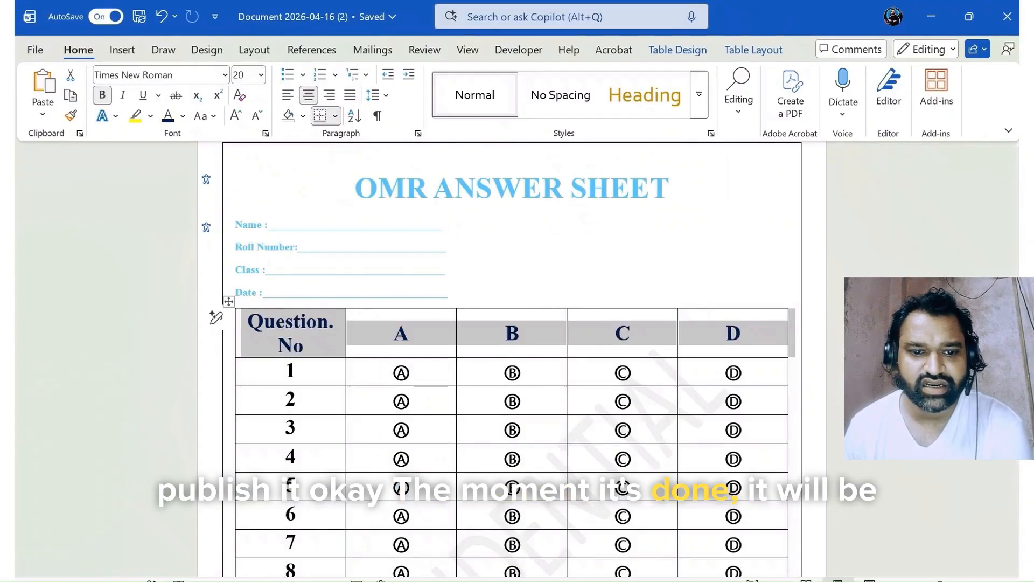
- Switch to File Explorer and open the OMR sheet2 PDF from the Downloads folder
{"action": "mouse_move", "coordinate": [347, 581]}
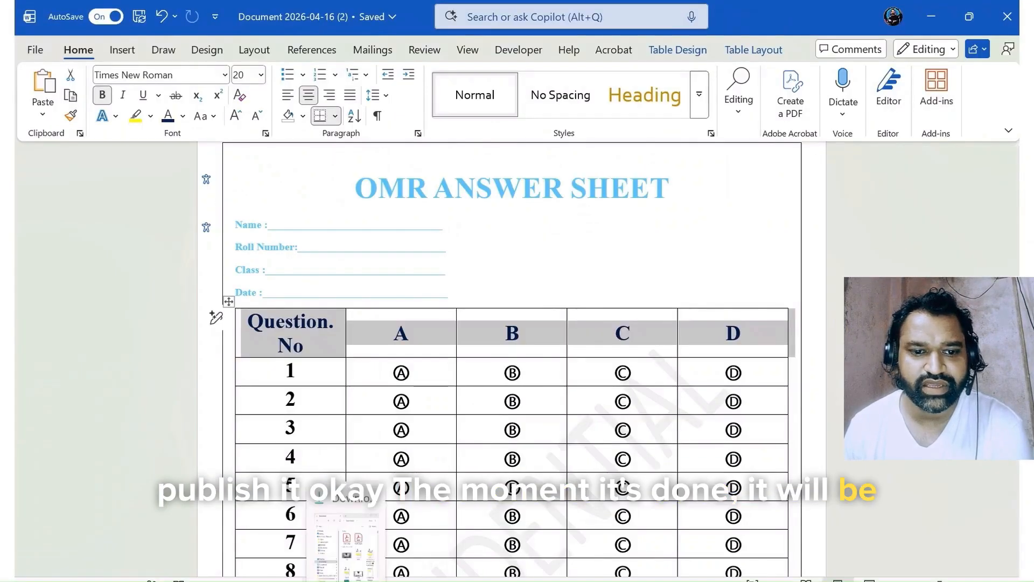
{"action": "left_click", "coordinate": [353, 553]}
{"action": "left_click", "coordinate": [521, 172]}
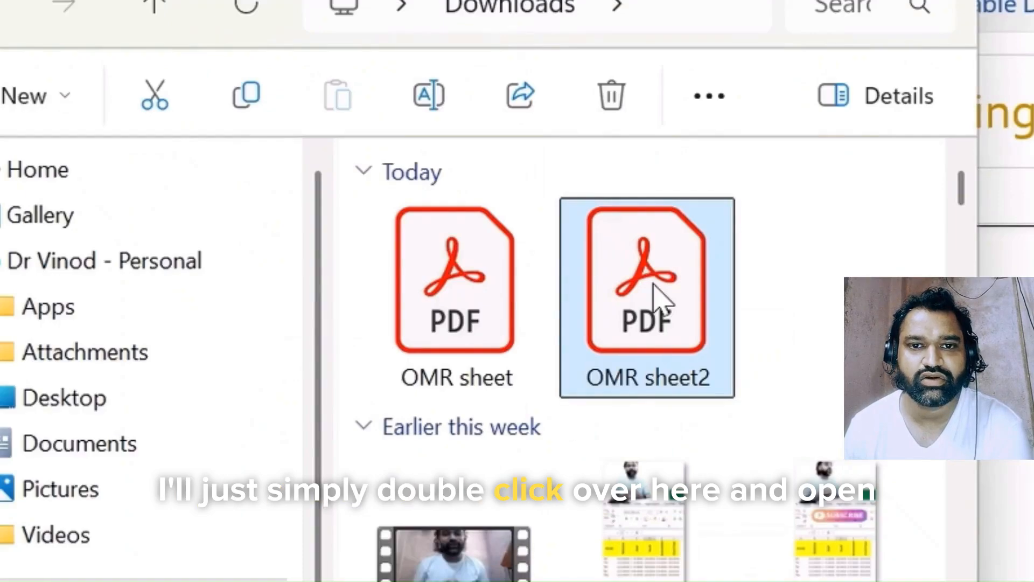
{"action": "double_click", "coordinate": [520, 171]}
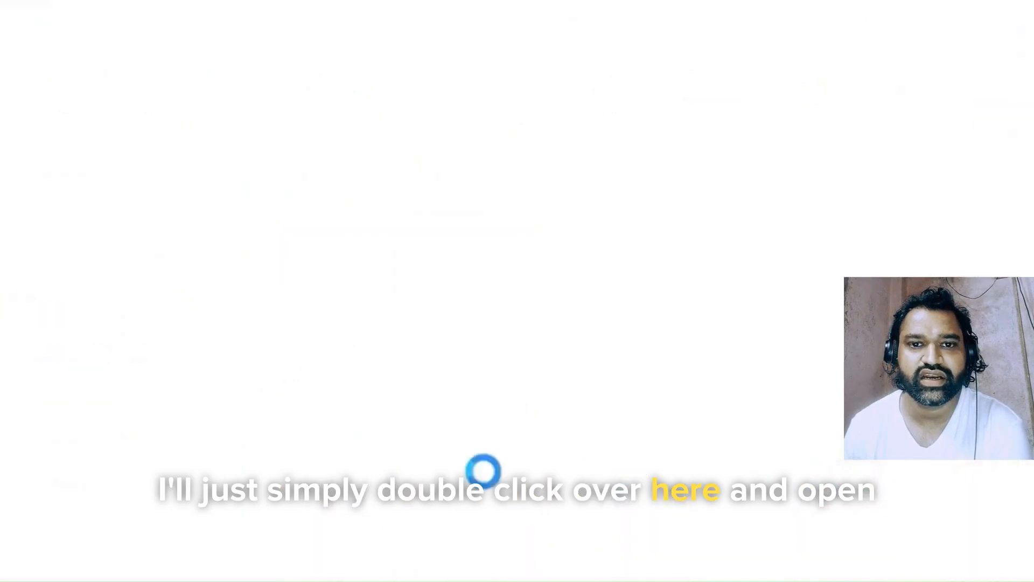
- Check the watermark, page border, and title and header colors in the OMR sheet2 PDF
{"action": "scroll", "coordinate": [832, 368], "scroll_direction": "down", "scroll_amount": 6}
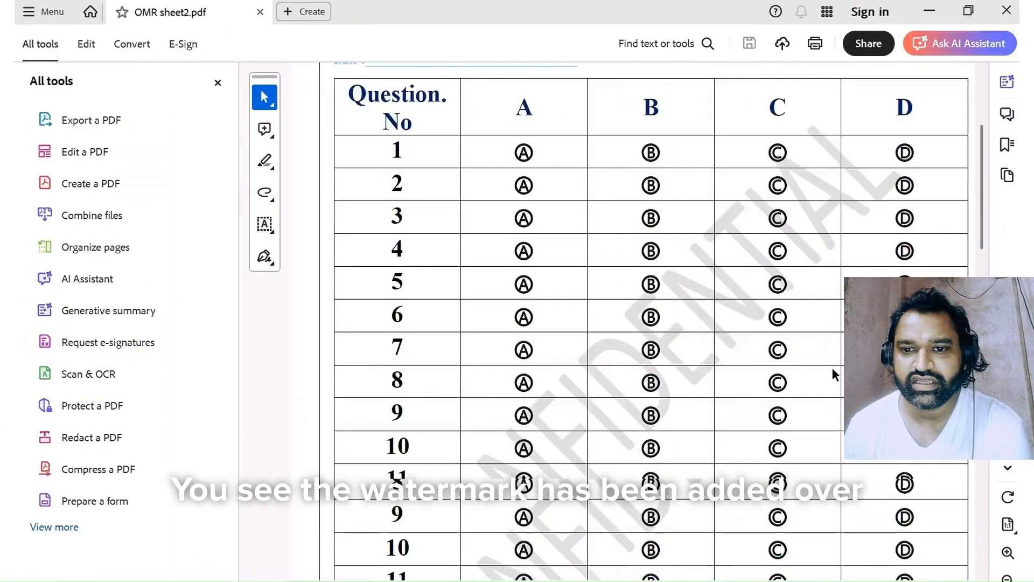
{"action": "scroll", "coordinate": [836, 269], "scroll_direction": "up", "scroll_amount": 4}
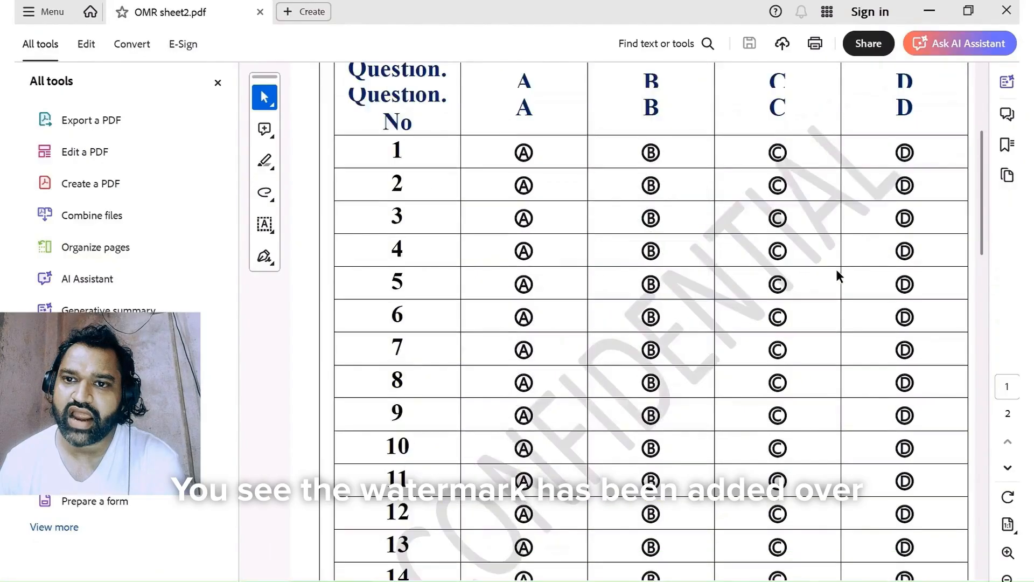
{"action": "scroll", "coordinate": [894, 259], "scroll_direction": "up", "scroll_amount": 2}
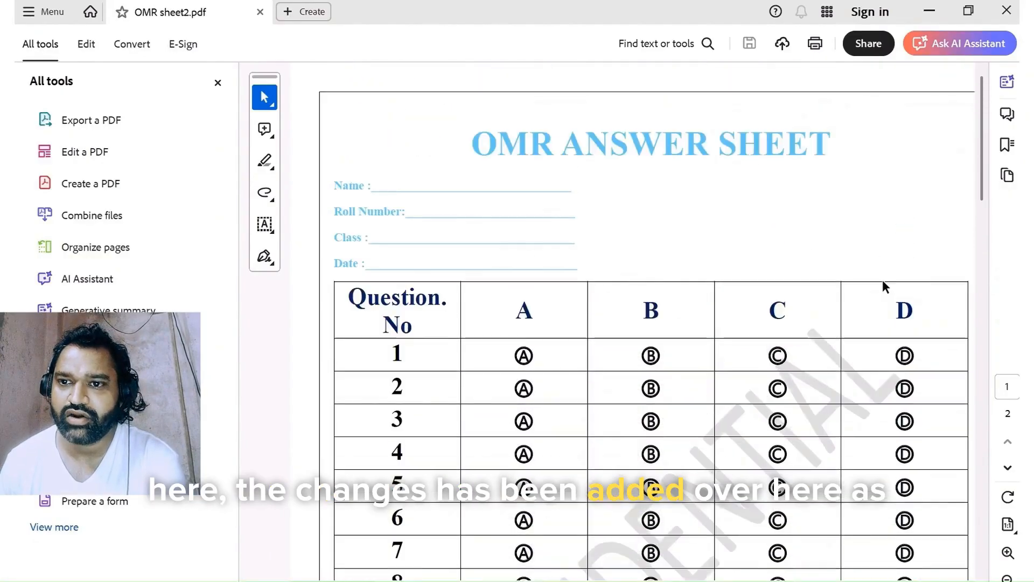
{"action": "scroll", "coordinate": [638, 305], "scroll_direction": "down", "scroll_amount": 8}
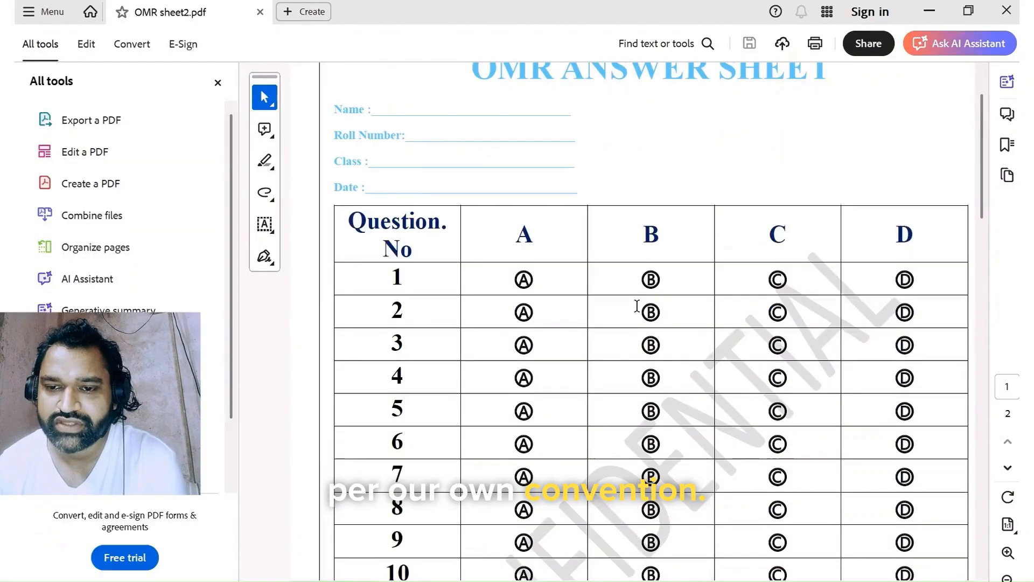